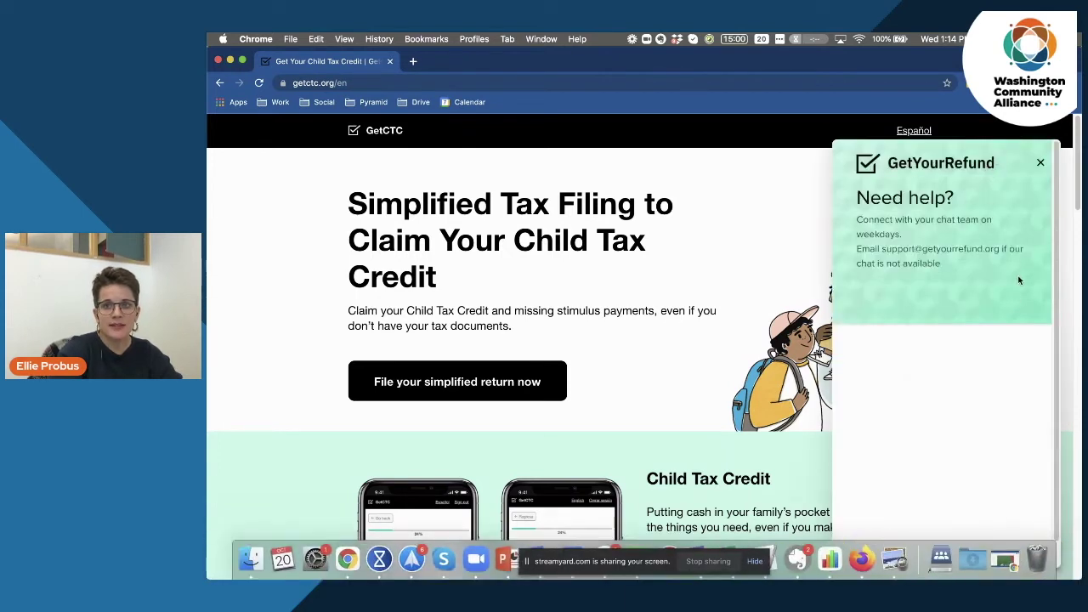
# Close the GetYourRefund 'Need help?' chat panel on the GetCTC home page.
pyautogui.click(1038, 165)
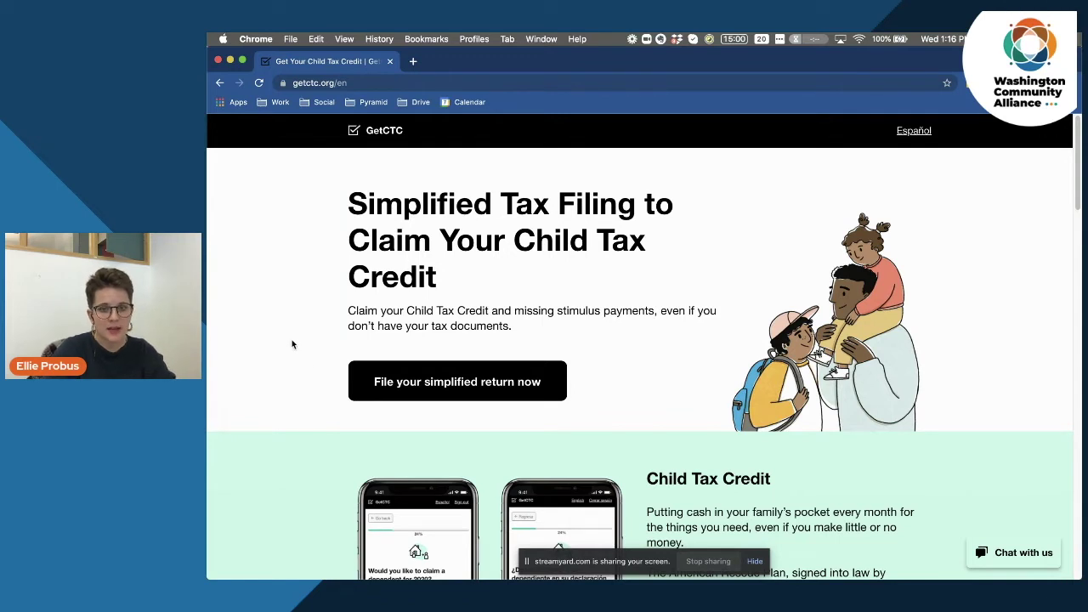
# Start the simplified return, review the Welcome eligibility checklist, and continue past it.
pyautogui.click(427, 390)
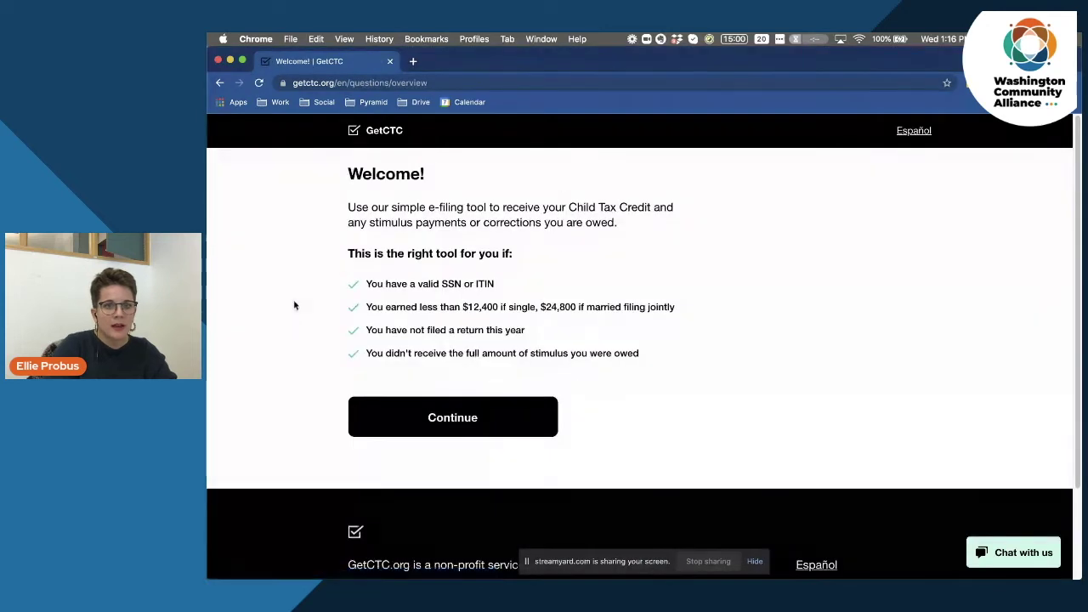
pyautogui.moveTo(345, 204); pyautogui.dragTo(544, 255)
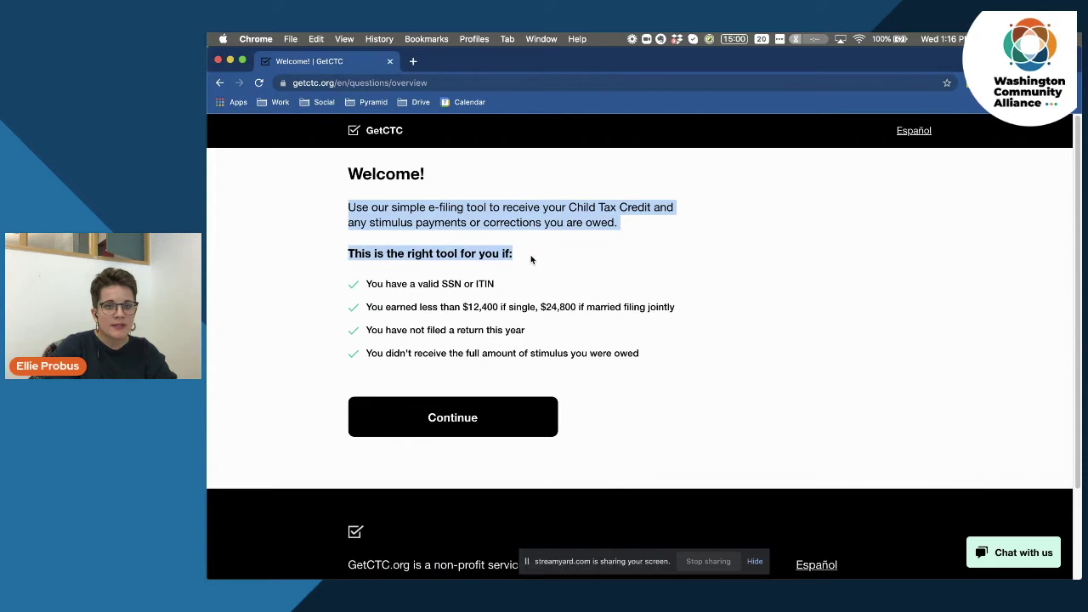
pyautogui.click(510, 258)
pyautogui.moveTo(365, 284); pyautogui.dragTo(516, 297)
pyautogui.click(494, 298)
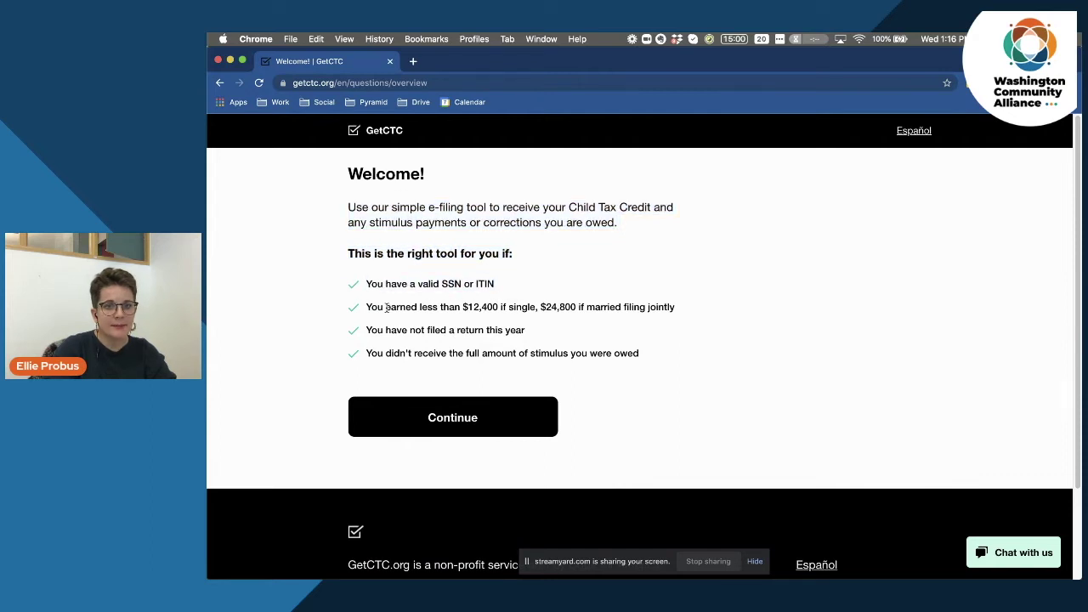
pyautogui.moveTo(366, 307); pyautogui.dragTo(685, 312)
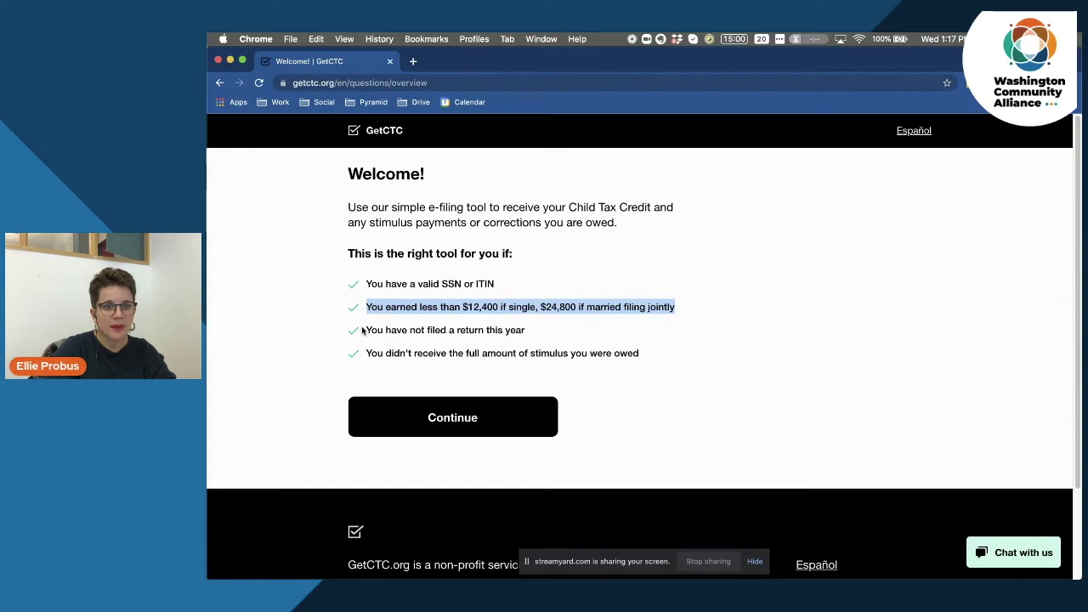
pyautogui.moveTo(364, 331); pyautogui.dragTo(529, 339)
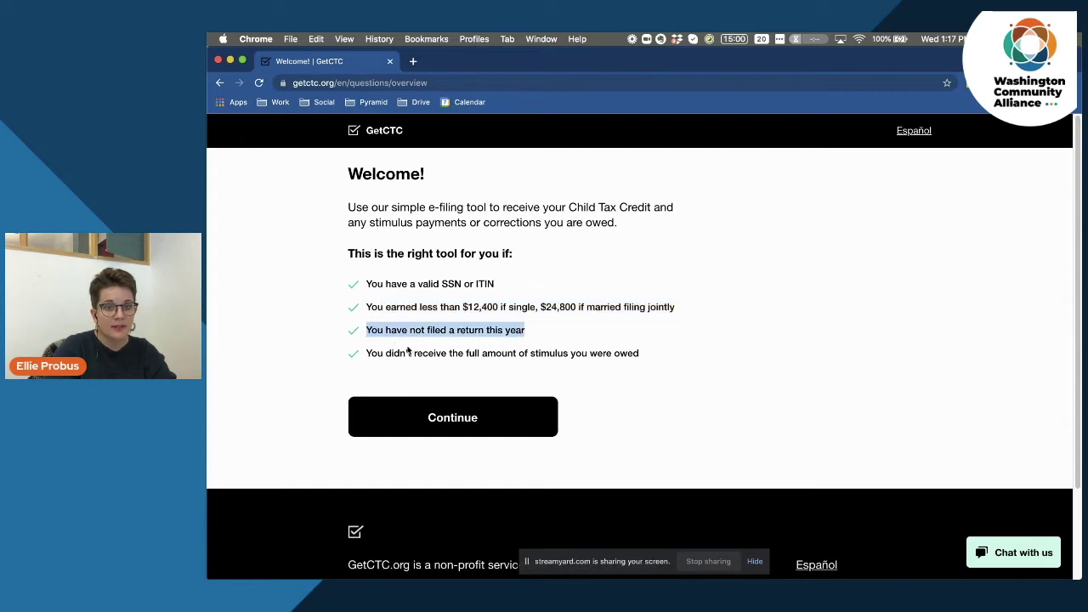
pyautogui.moveTo(367, 352); pyautogui.dragTo(659, 358)
pyautogui.click(660, 359)
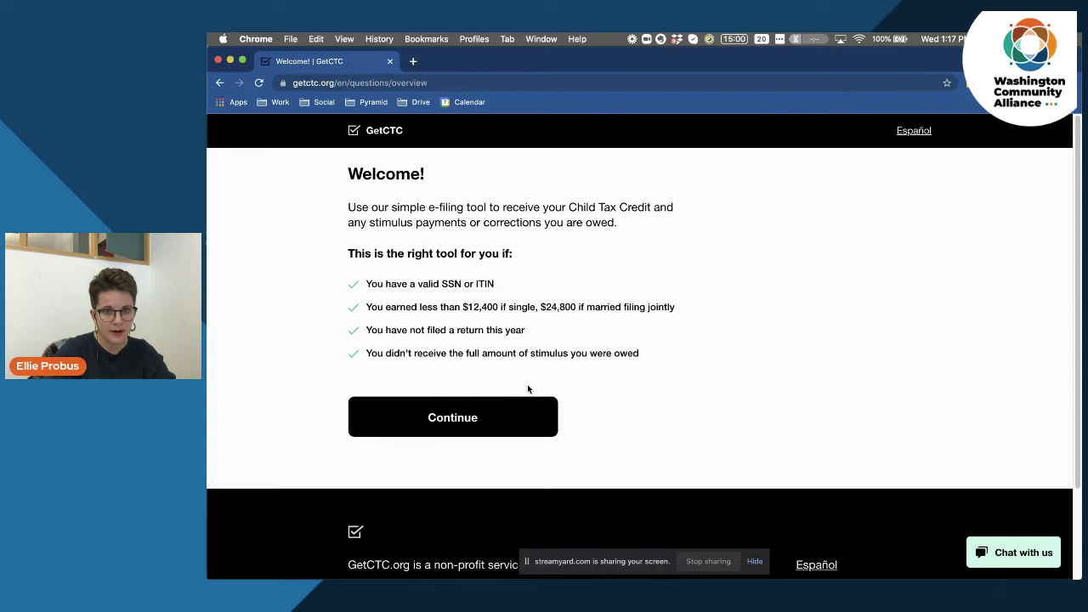
pyautogui.click(468, 415)
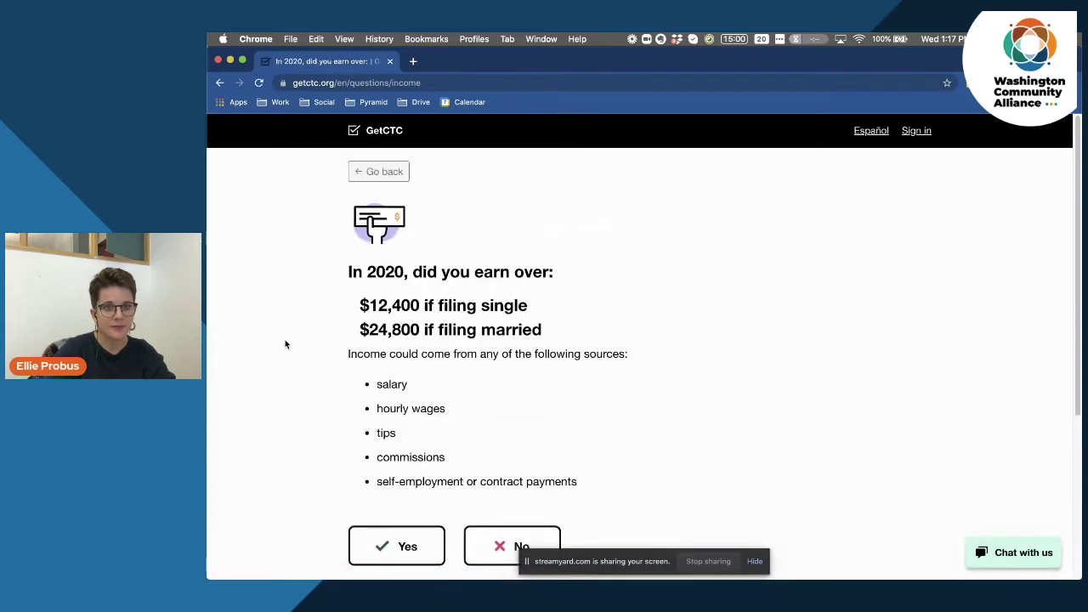
# Answer No to earning over the 2020 income limits ($12,400 single).
pyautogui.scroll(-1, 279, 347)
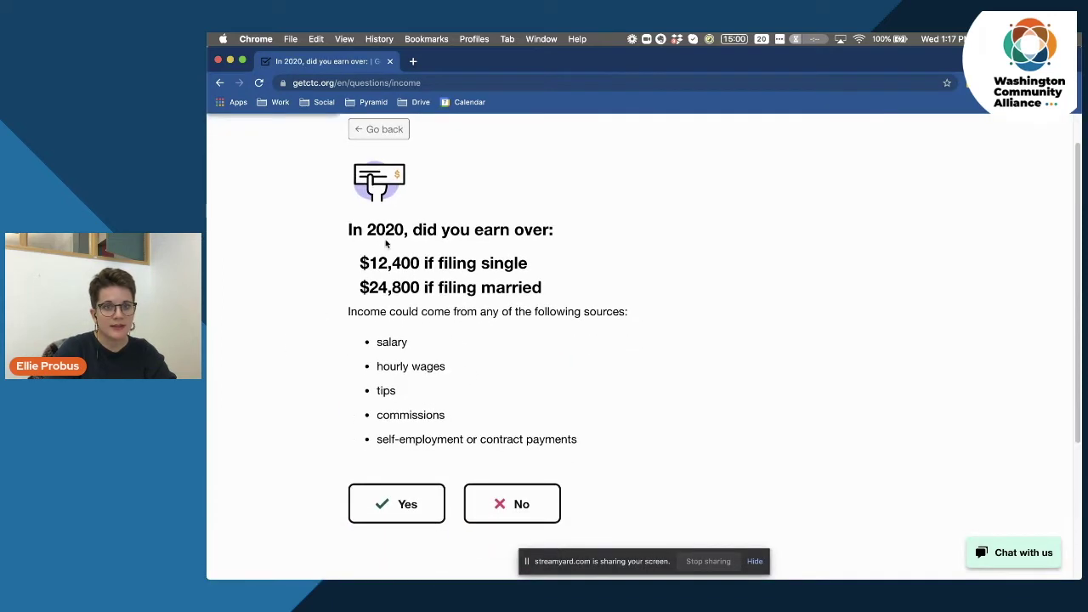
pyautogui.moveTo(362, 264); pyautogui.dragTo(552, 290)
pyautogui.click(551, 290)
pyautogui.click(507, 504)
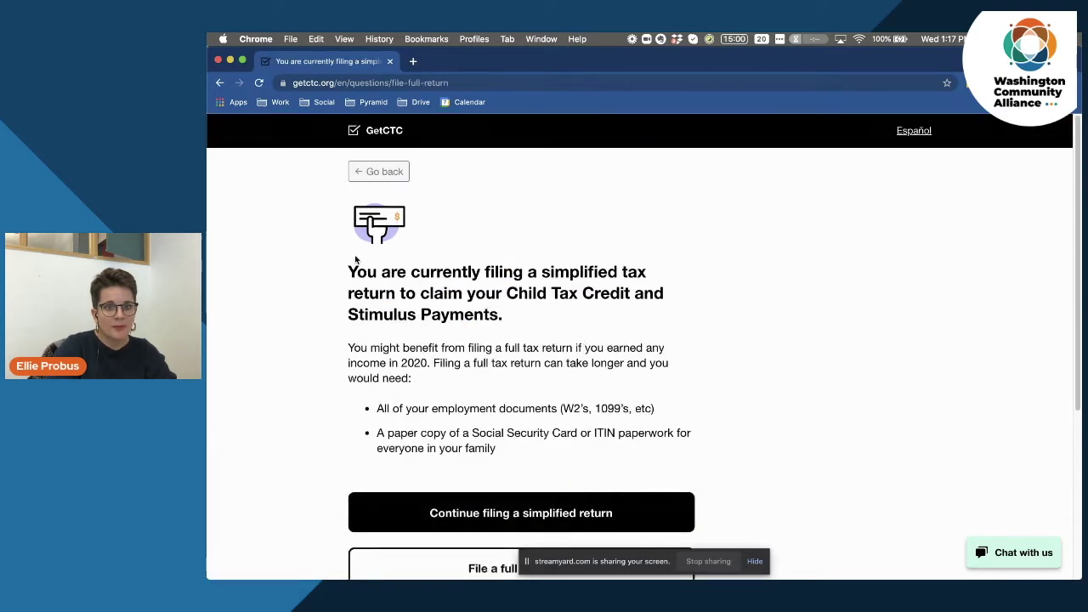
# Choose to continue filing a simplified return.
pyautogui.moveTo(347, 267); pyautogui.dragTo(522, 316)
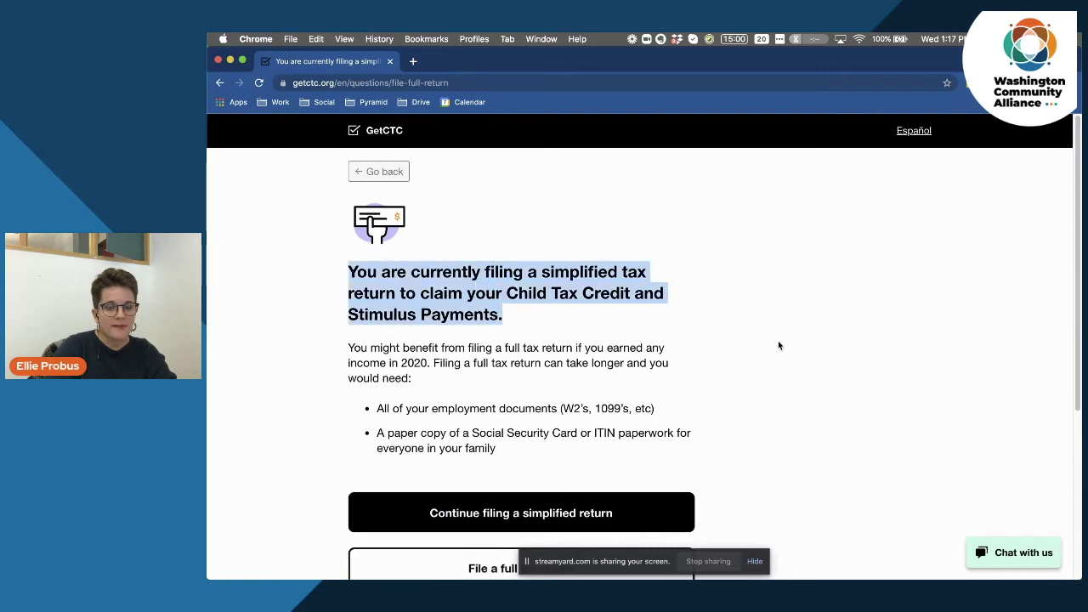
pyautogui.scroll(-2, 777, 340)
pyautogui.scroll(-3, 782, 334)
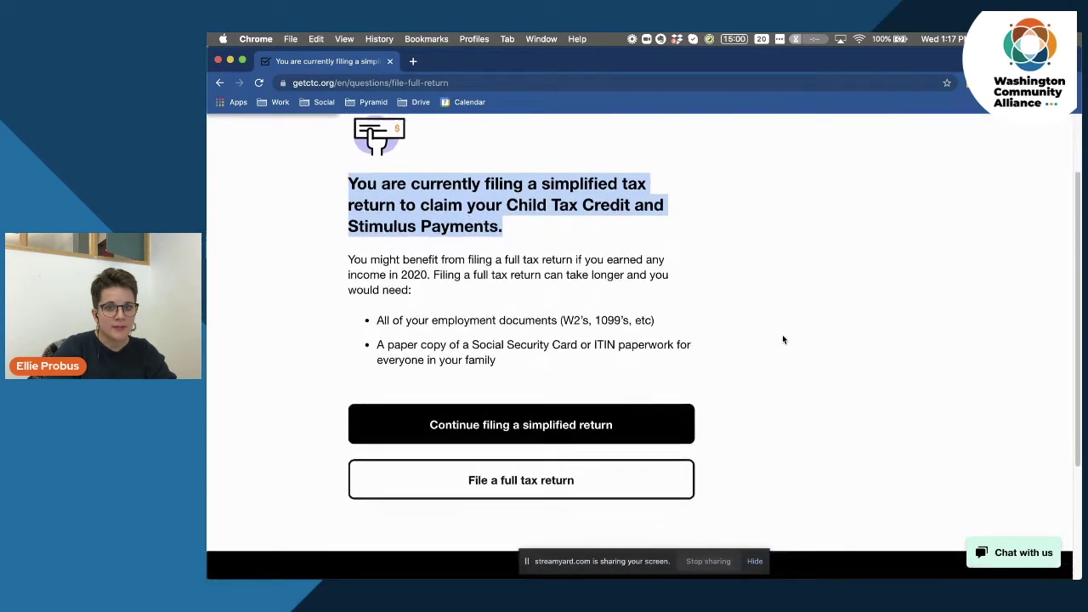
pyautogui.click(574, 266)
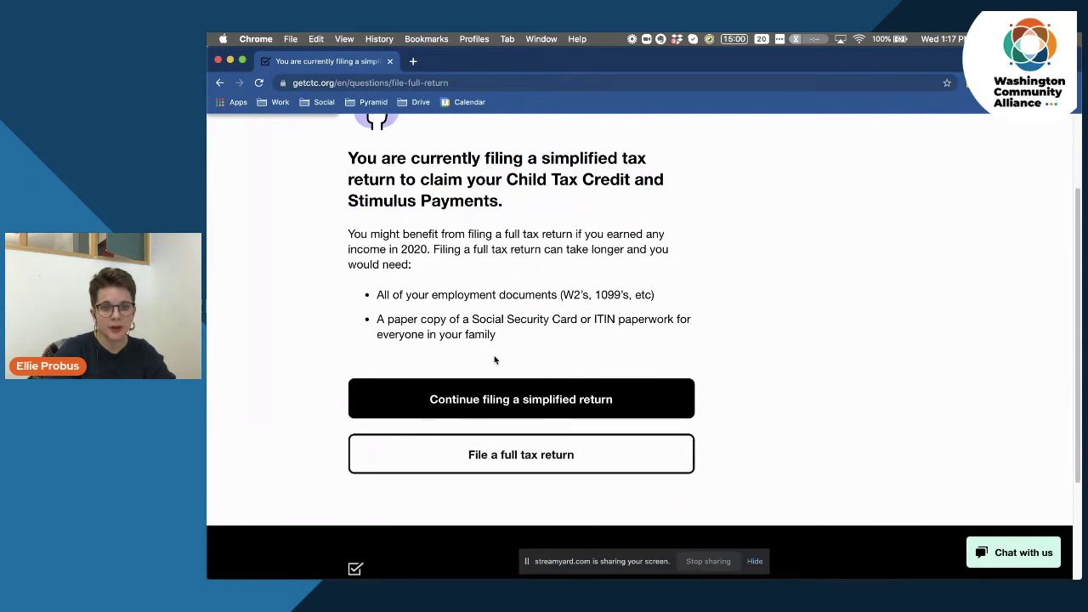
pyautogui.click(515, 393)
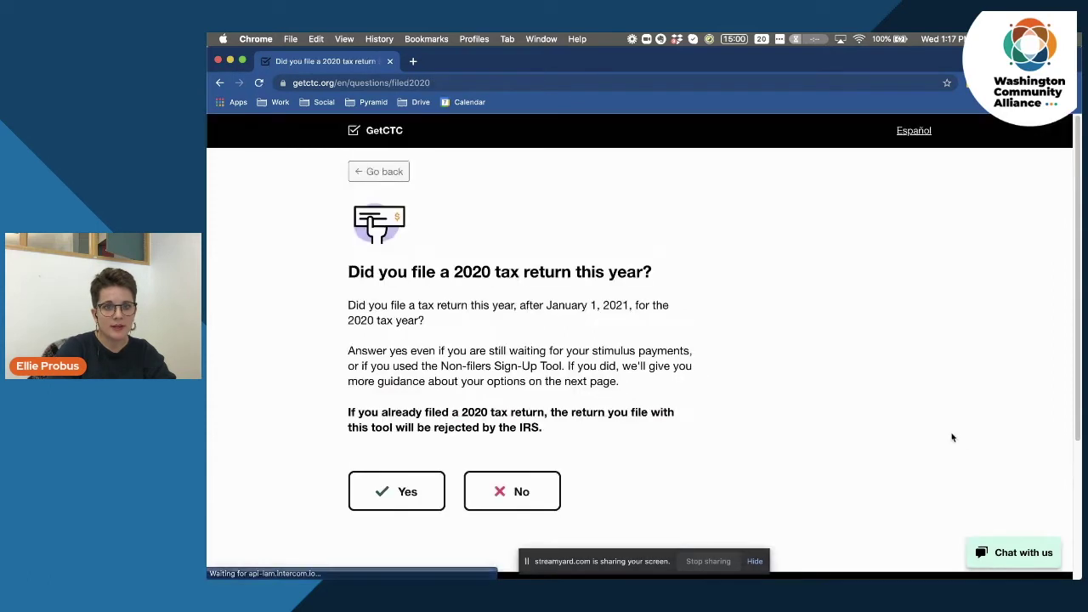
# Answer No to filing a 2020 return and select 'No, I didn't file a 2019 tax return'.
pyautogui.moveTo(350, 272); pyautogui.dragTo(651, 273)
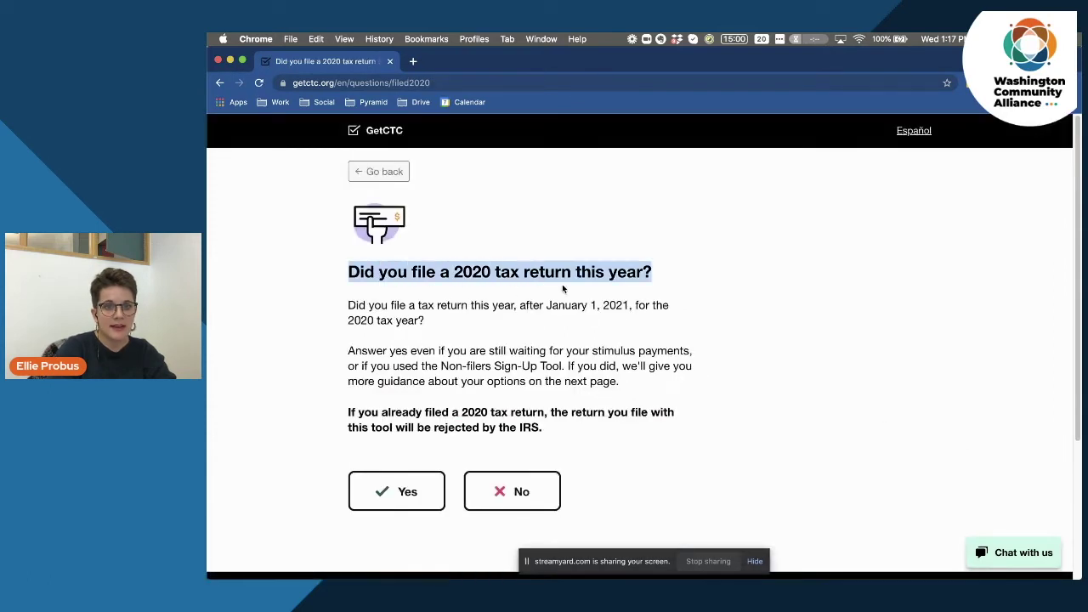
pyautogui.click(647, 273)
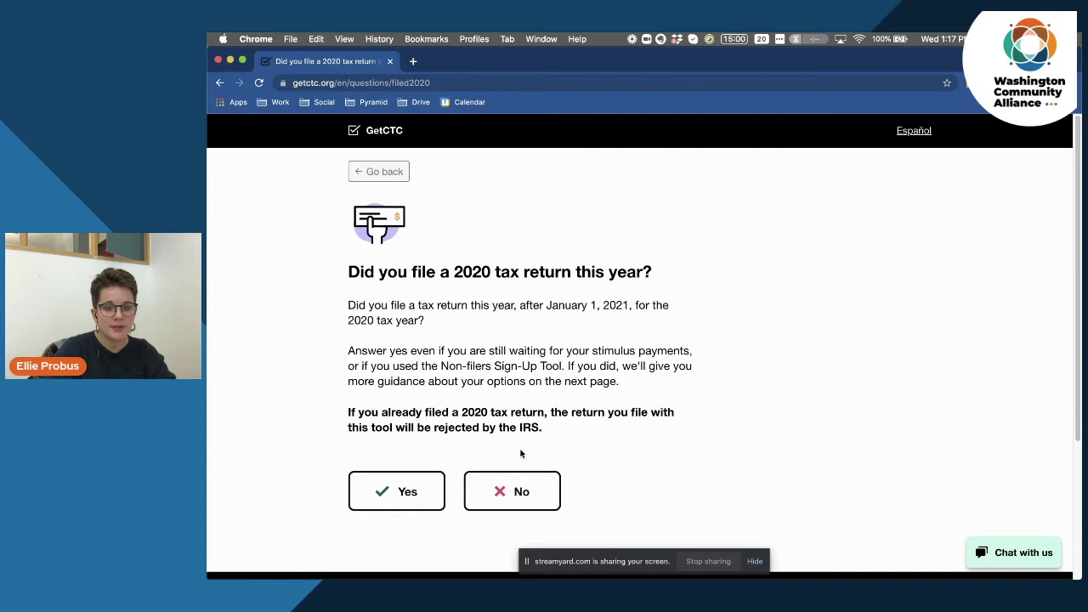
pyautogui.click(505, 493)
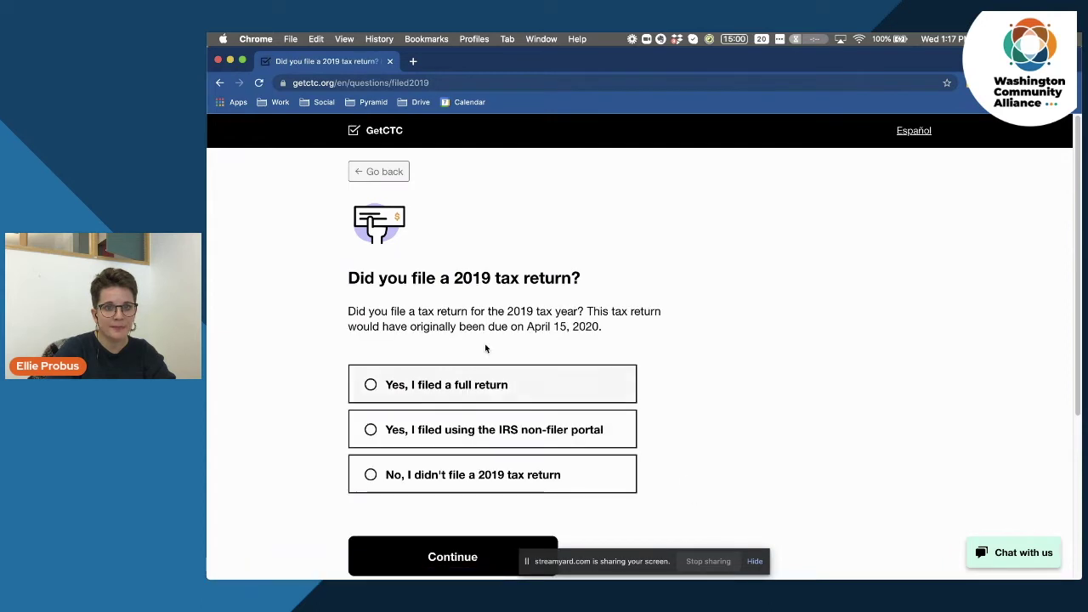
pyautogui.click(442, 479)
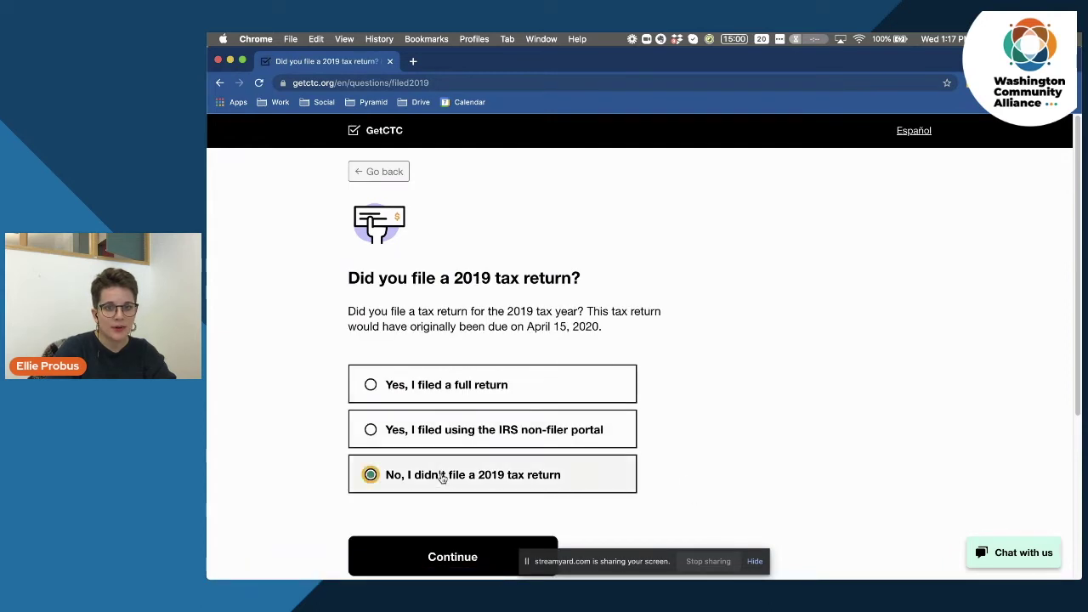
pyautogui.click(452, 557)
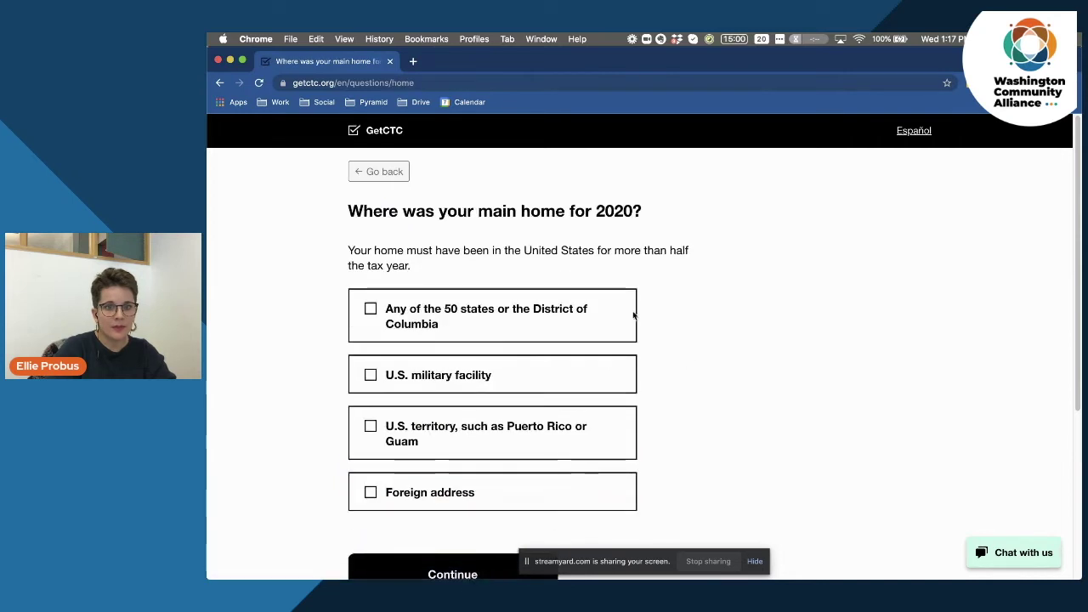
# Set the 2020 main home to any of the 50 states or DC.
pyautogui.moveTo(467, 211); pyautogui.dragTo(616, 223)
pyautogui.click(659, 214)
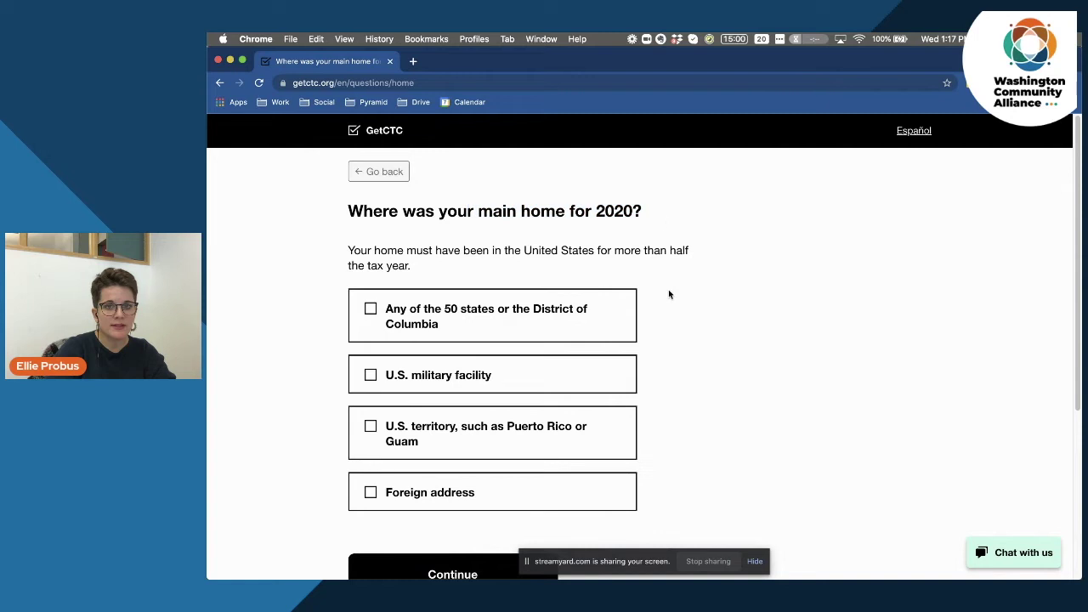
pyautogui.click(371, 310)
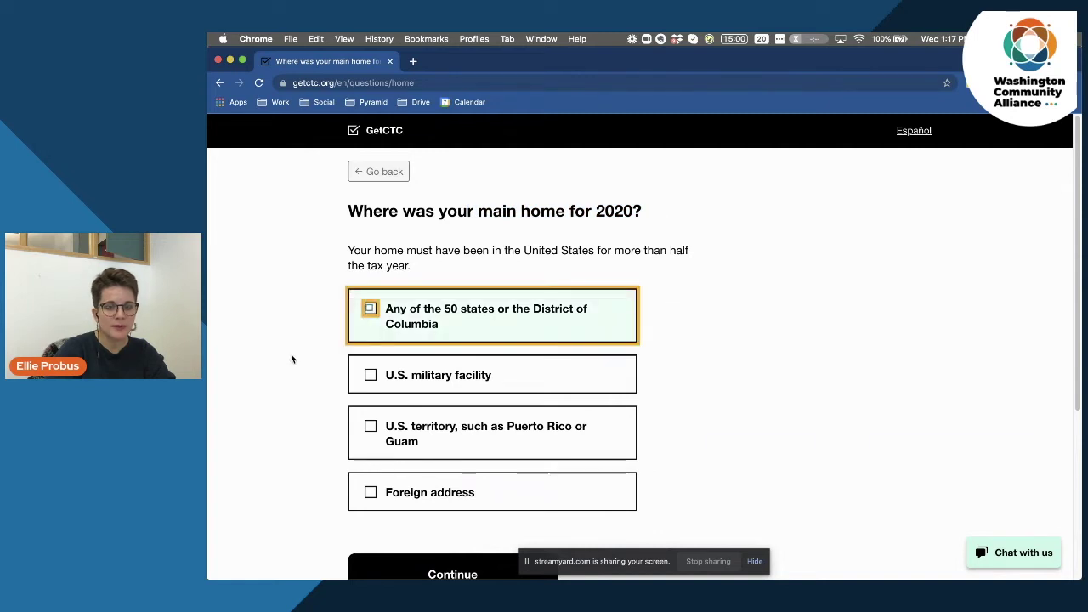
pyautogui.scroll(-2, 298, 344)
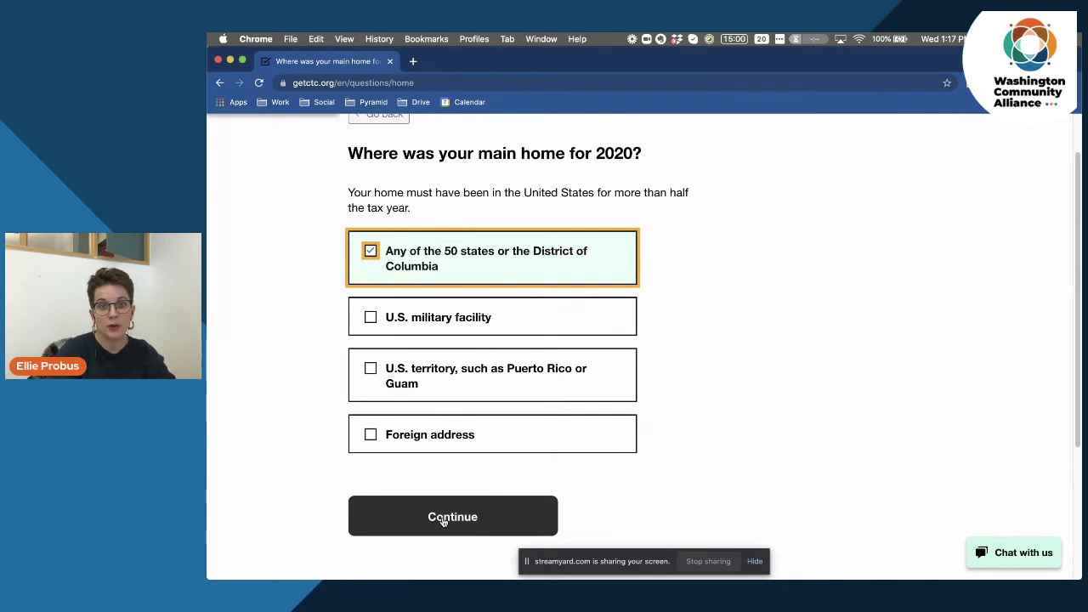
pyautogui.click(442, 519)
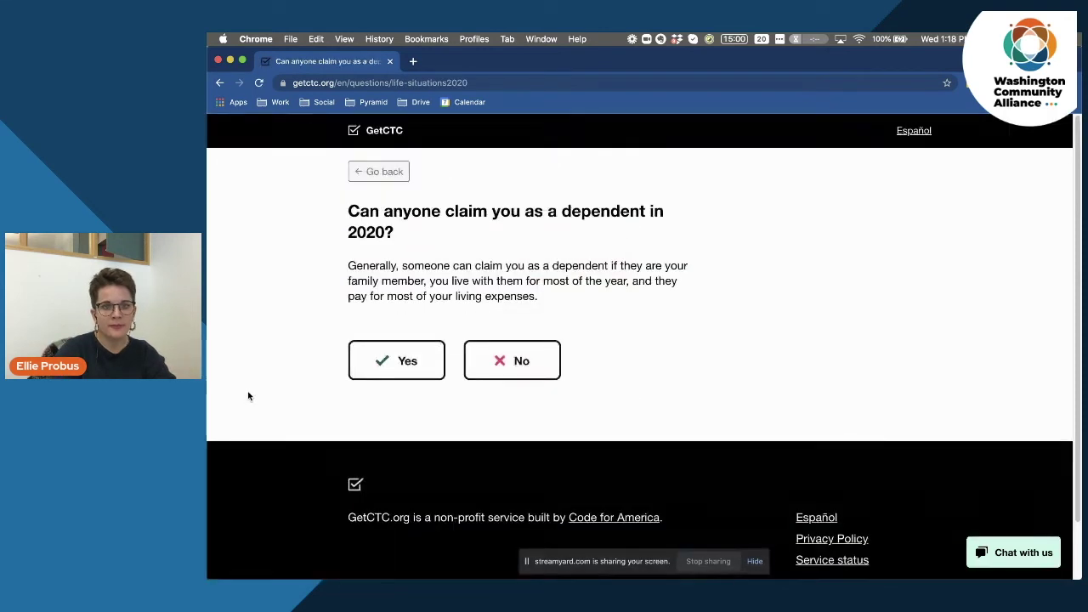
# Answer No to whether anyone can claim you as a dependent in 2020.
pyautogui.moveTo(350, 212); pyautogui.dragTo(416, 235)
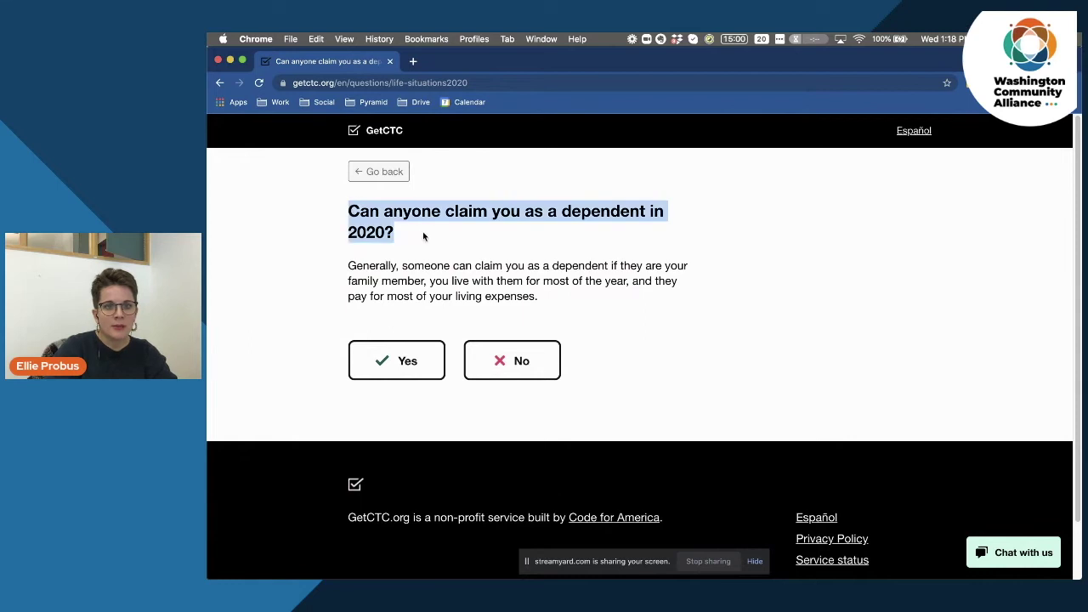
pyautogui.click(423, 237)
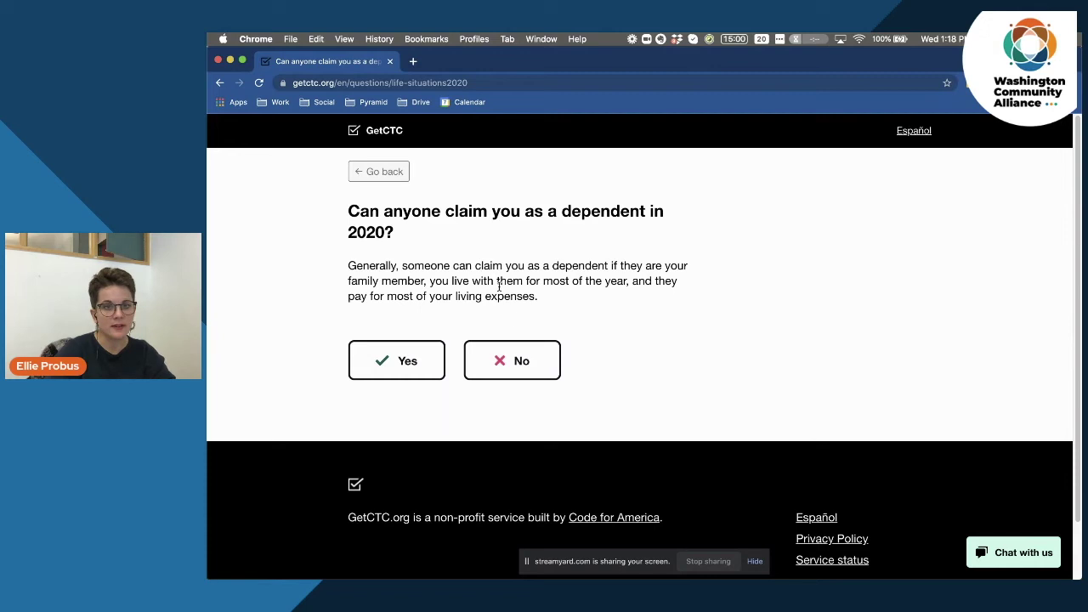
pyautogui.click(509, 364)
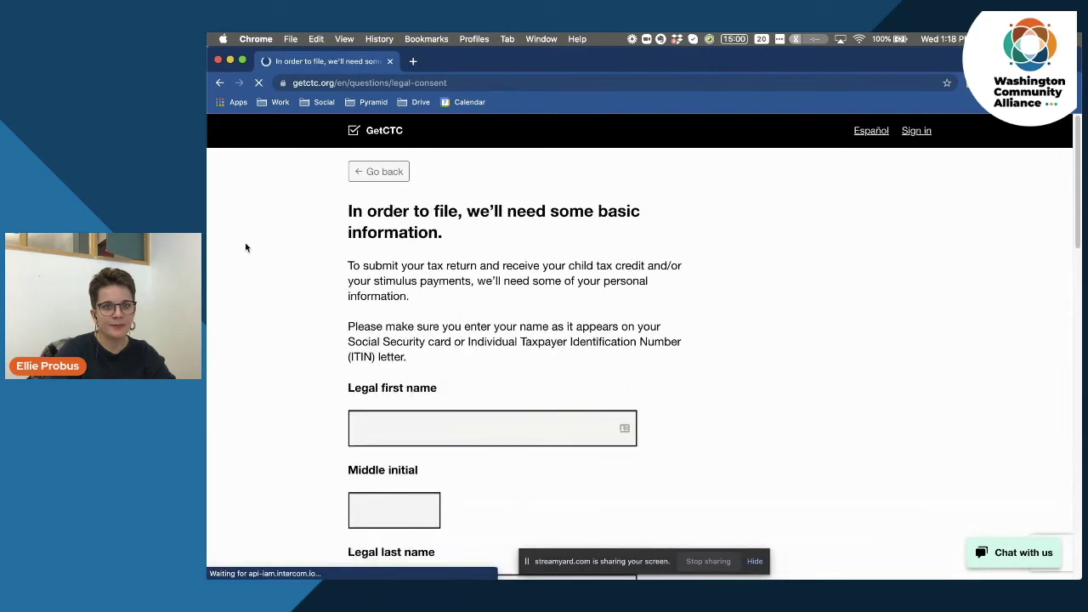
# Enter the filer's legal first and last name, leaving the middle initial blank.
pyautogui.scroll(-2, 265, 242)
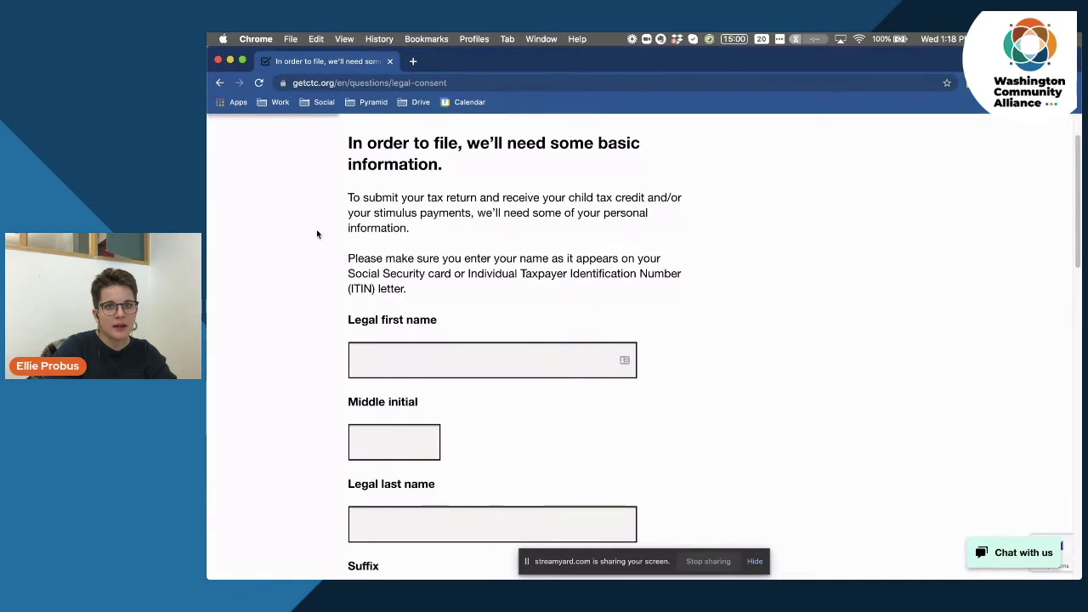
pyautogui.scroll(-3, 307, 262)
pyautogui.scroll(-1, 308, 264)
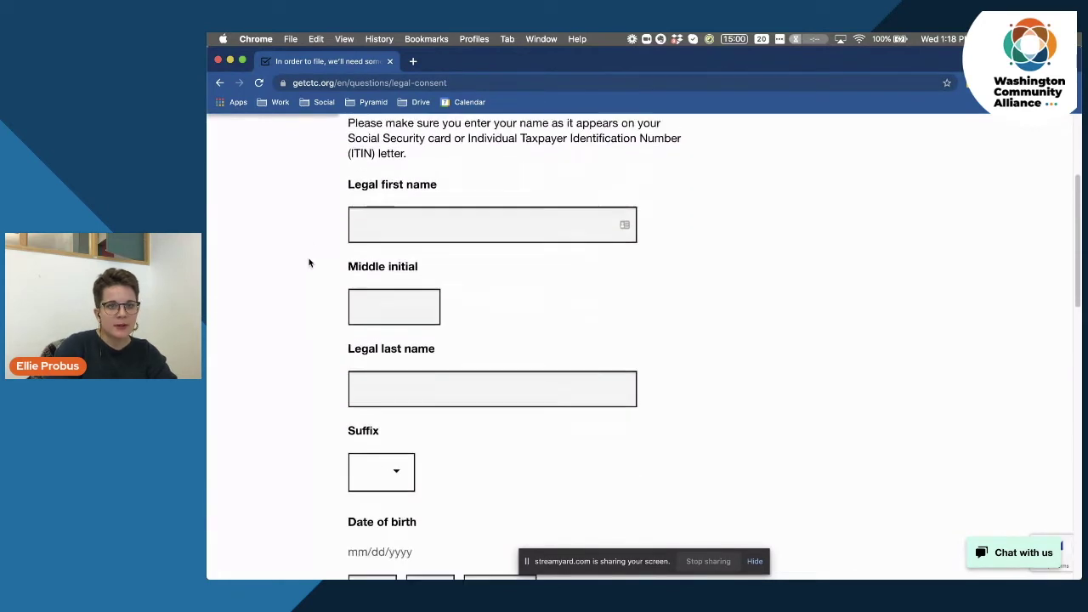
pyautogui.click(416, 220)
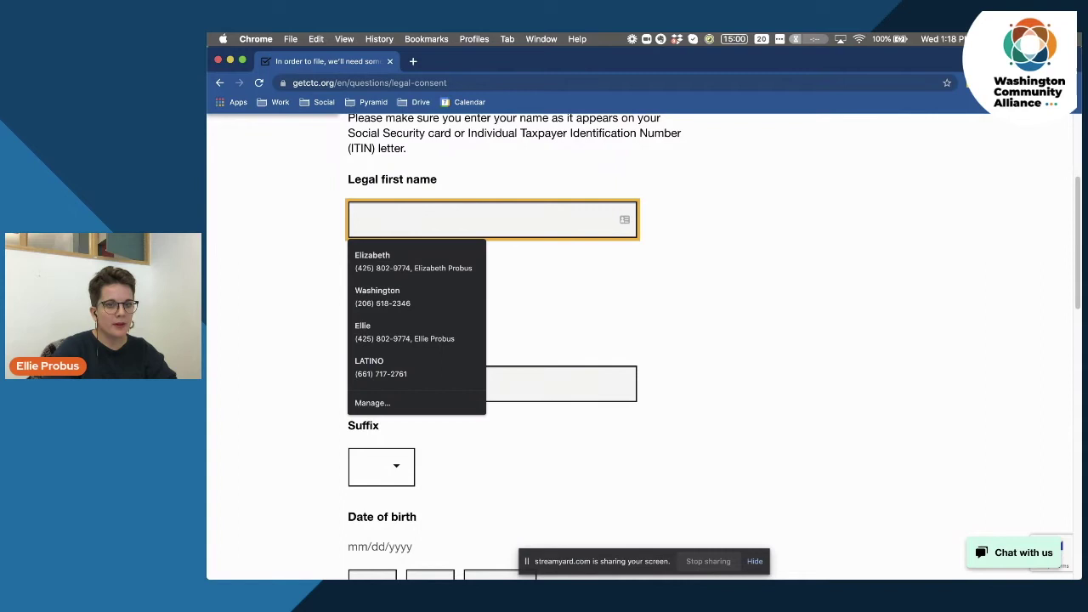
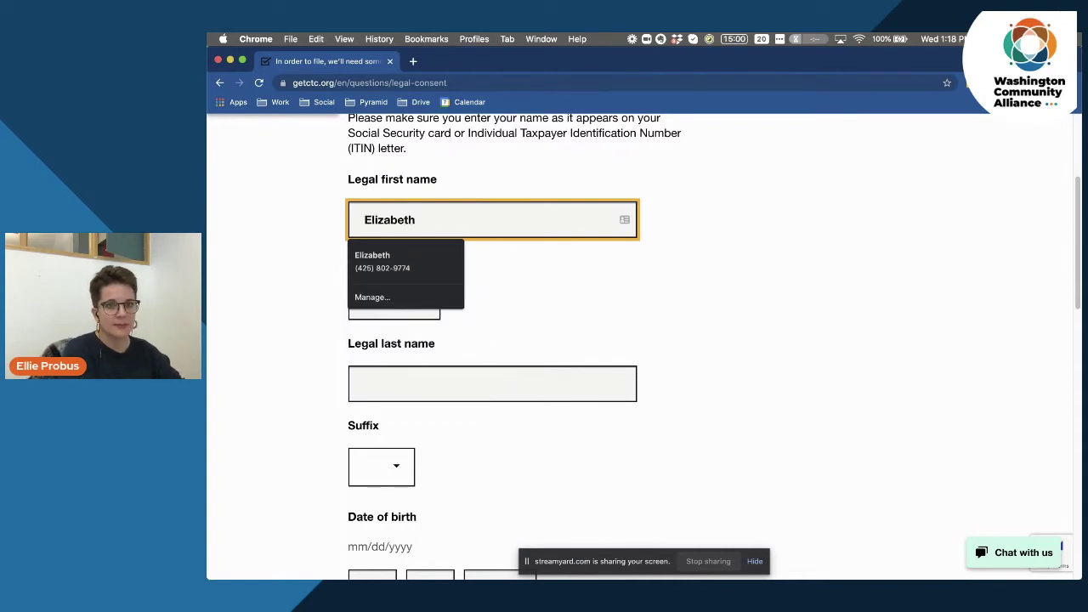
pyautogui.press('Tab')
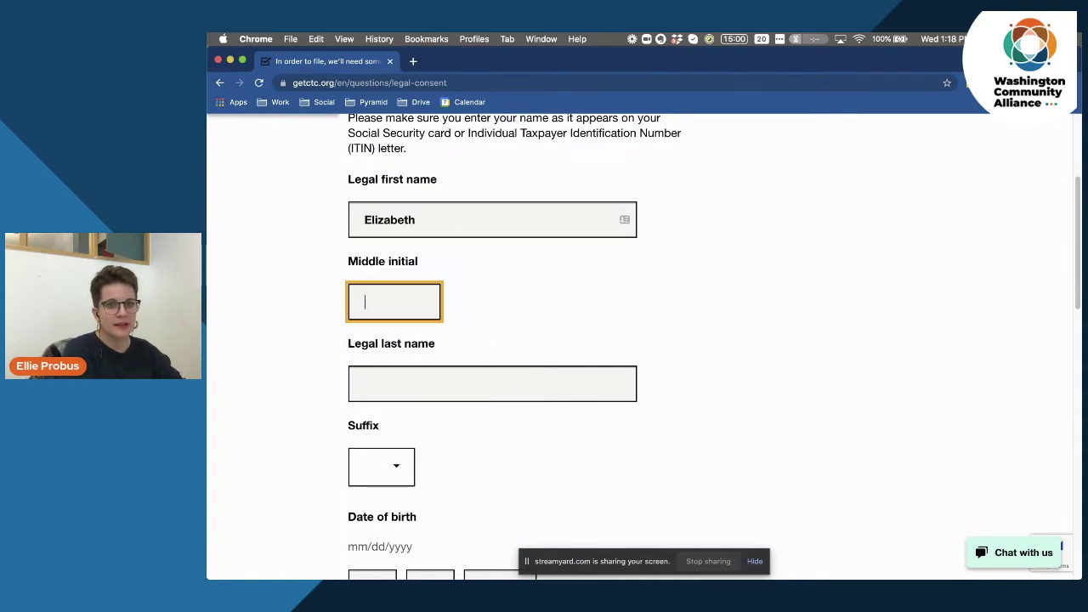
pyautogui.press('Tab')
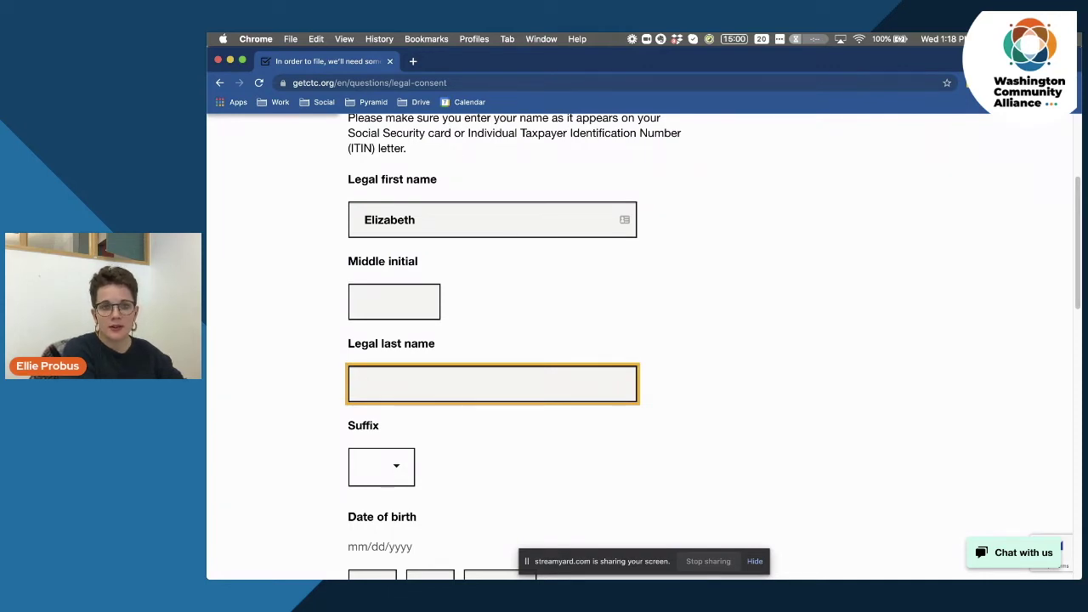
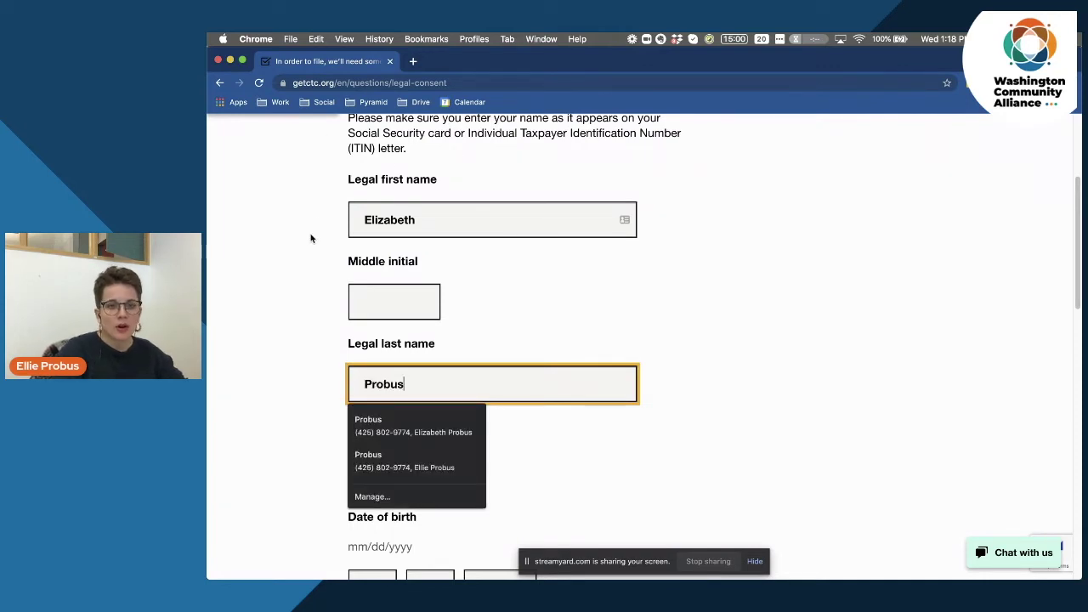
pyautogui.click(311, 242)
# Enter the date of birth 01/01/1989.
pyautogui.scroll(-1, 264, 352)
pyautogui.scroll(-1, 264, 353)
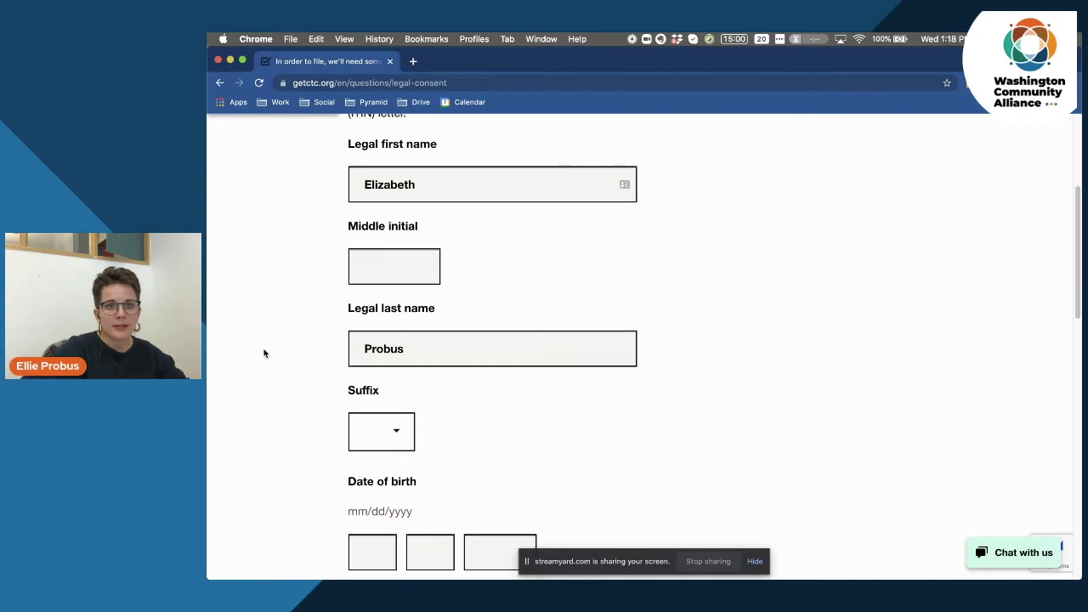
pyautogui.scroll(-1, 425, 182)
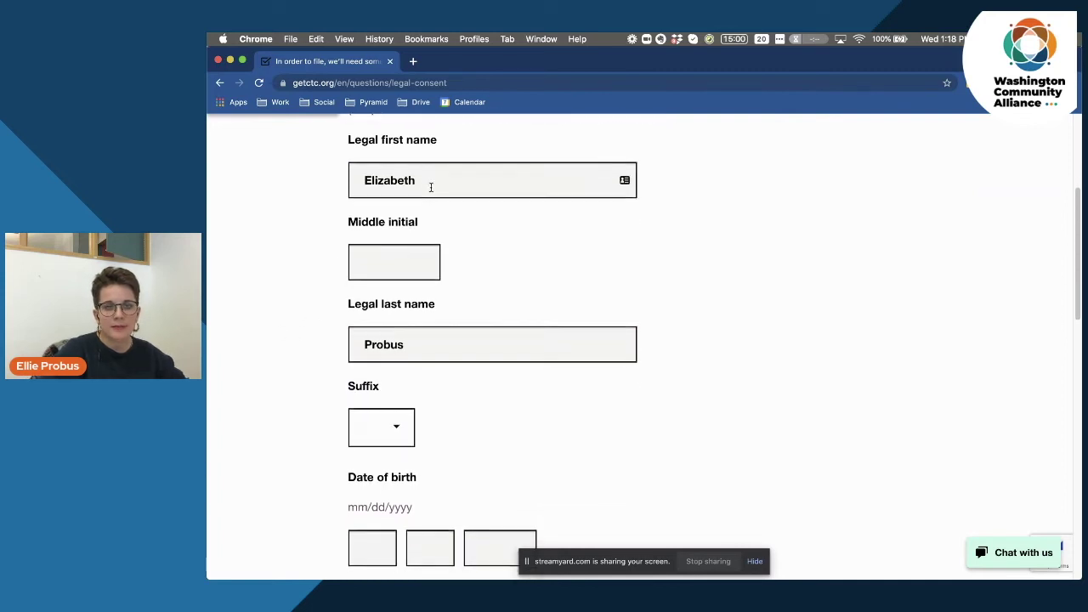
pyautogui.scroll(-5, 454, 350)
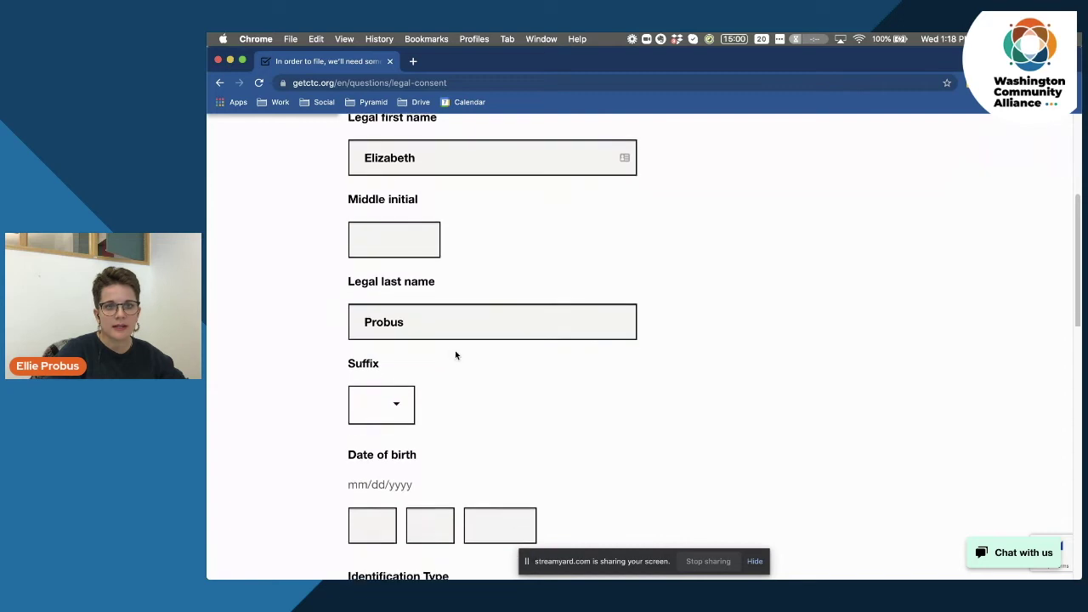
pyautogui.scroll(-1, 460, 356)
pyautogui.click(376, 336)
pyautogui.write('01')
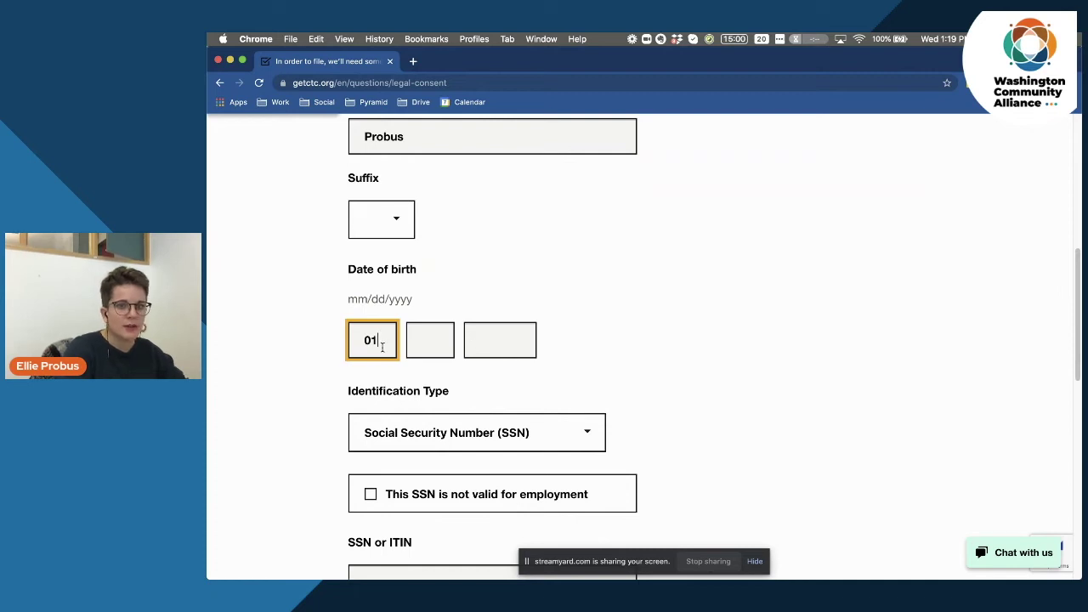
pyautogui.click(444, 336)
pyautogui.write('01')
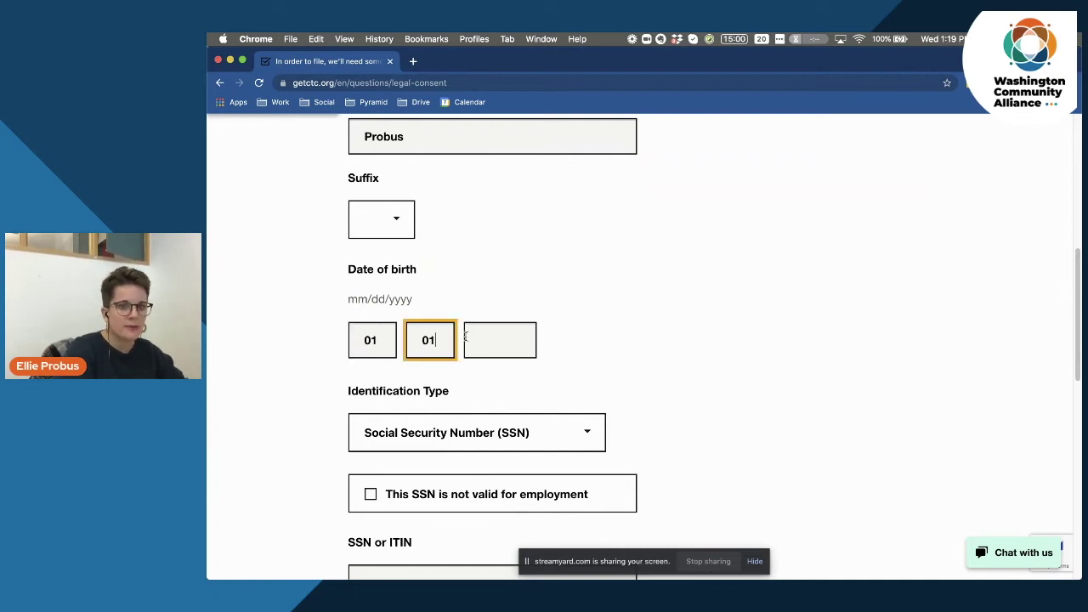
pyautogui.click(476, 337)
pyautogui.write('1989')
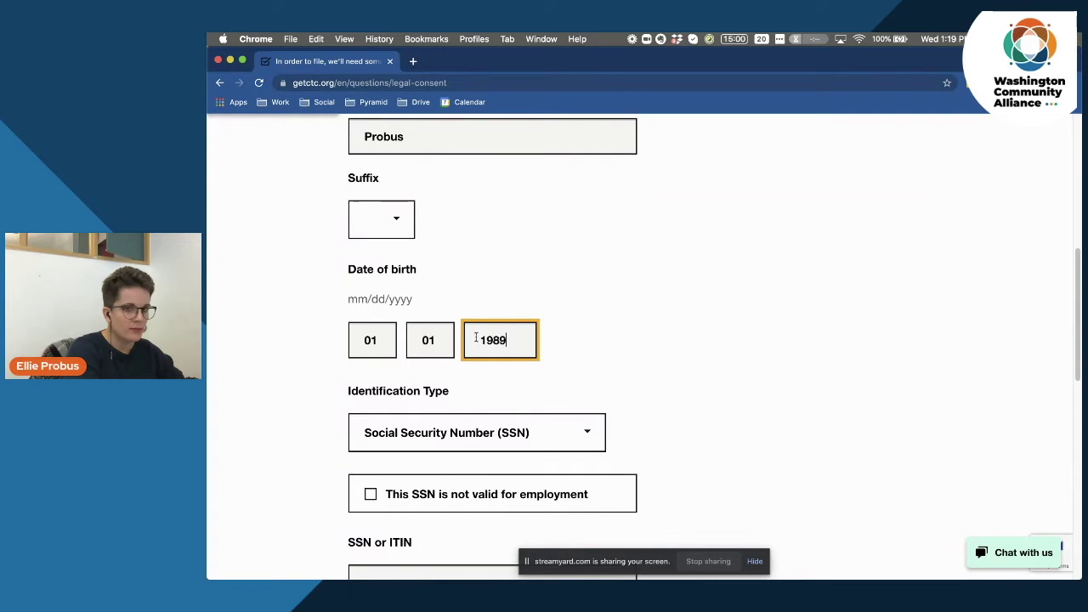
# Enter the SSN and paste the same number into the Confirm SSN field.
pyautogui.scroll(-1, 660, 333)
pyautogui.scroll(-5, 660, 335)
pyautogui.click(457, 400)
pyautogui.write('12')
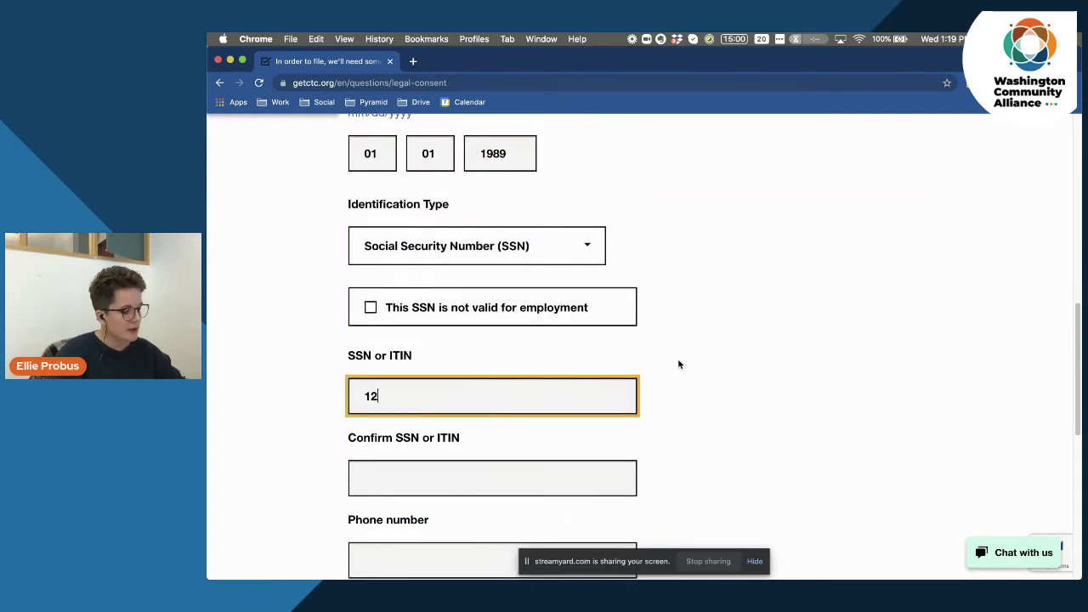
pyautogui.write('3456789')
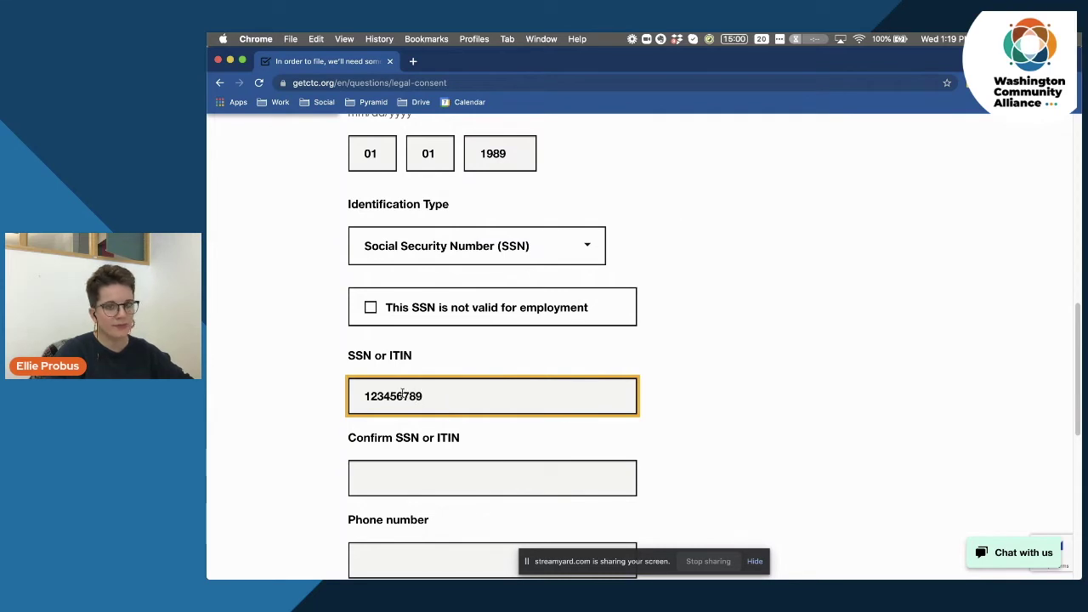
pyautogui.doubleClick(395, 393)
pyautogui.press('super+c')
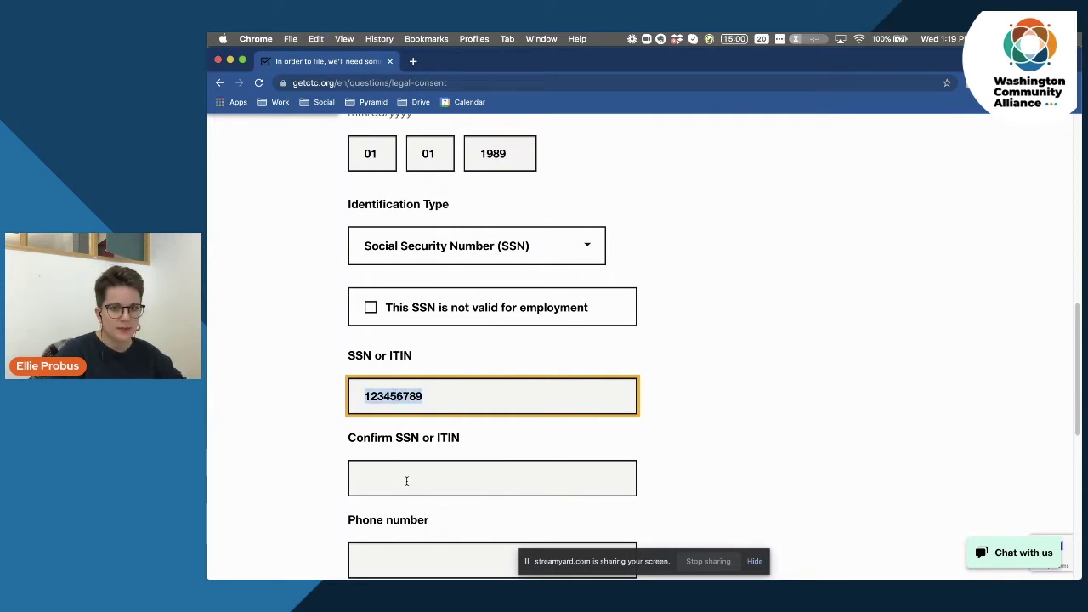
pyautogui.click(406, 478)
pyautogui.press('super+v')
# Fill in the filer's phone number by pasting the full number.
pyautogui.scroll(-3, 792, 374)
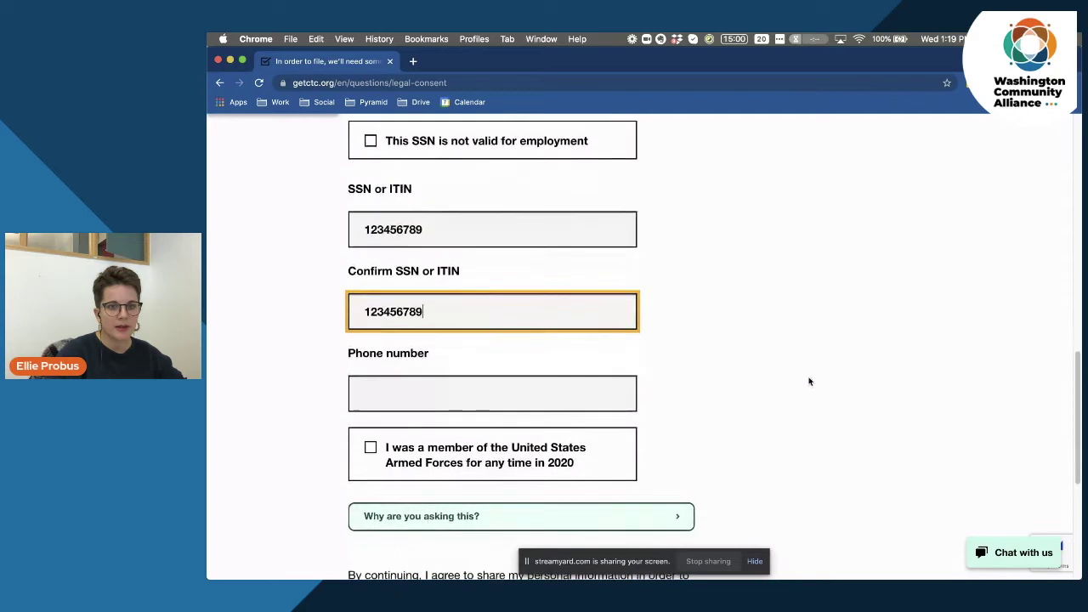
pyautogui.click(380, 395)
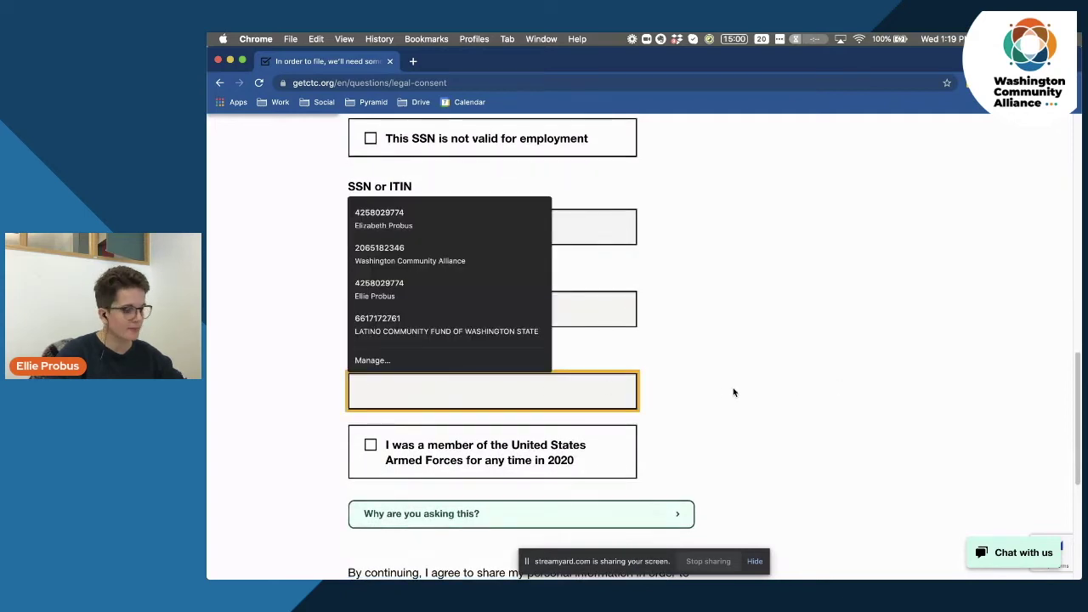
pyautogui.write('1425')
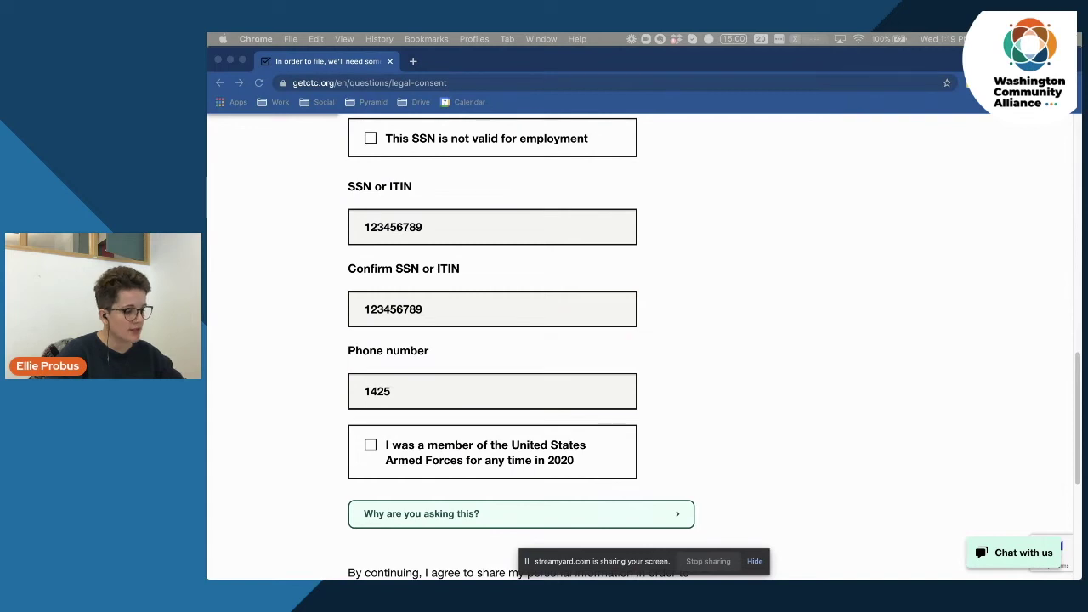
pyautogui.press('super+Tab')
pyautogui.press('super+a')
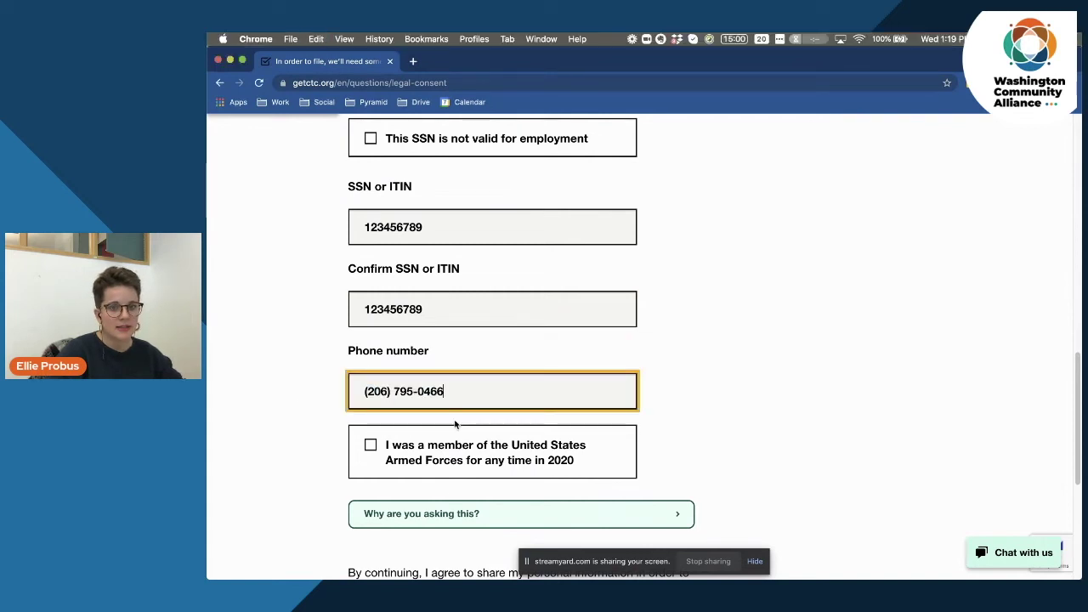
pyautogui.scroll(-3, 716, 397)
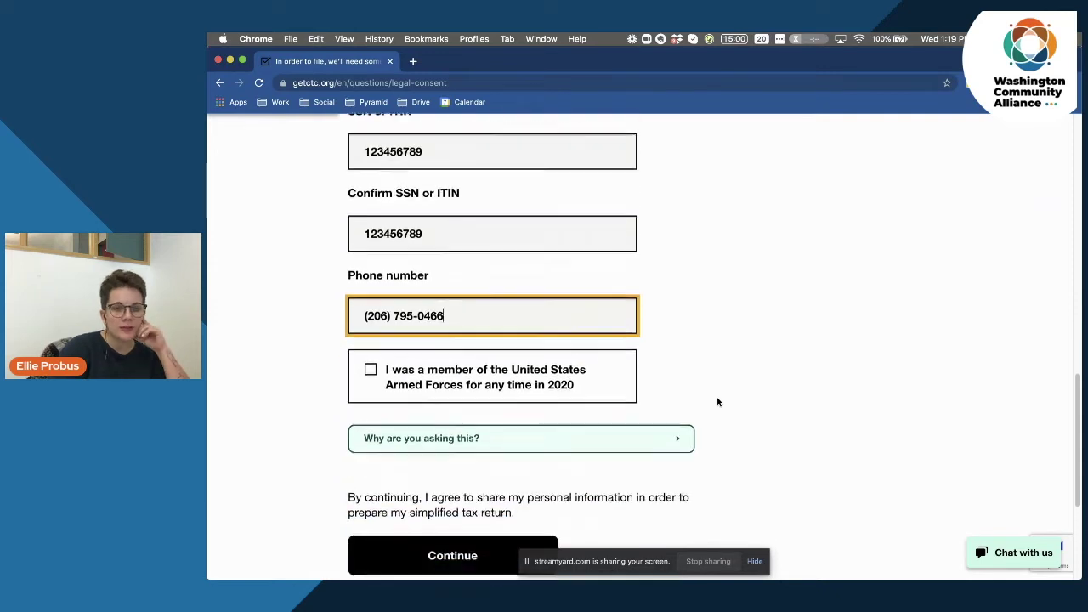
pyautogui.scroll(-1, 718, 399)
pyautogui.click(749, 256)
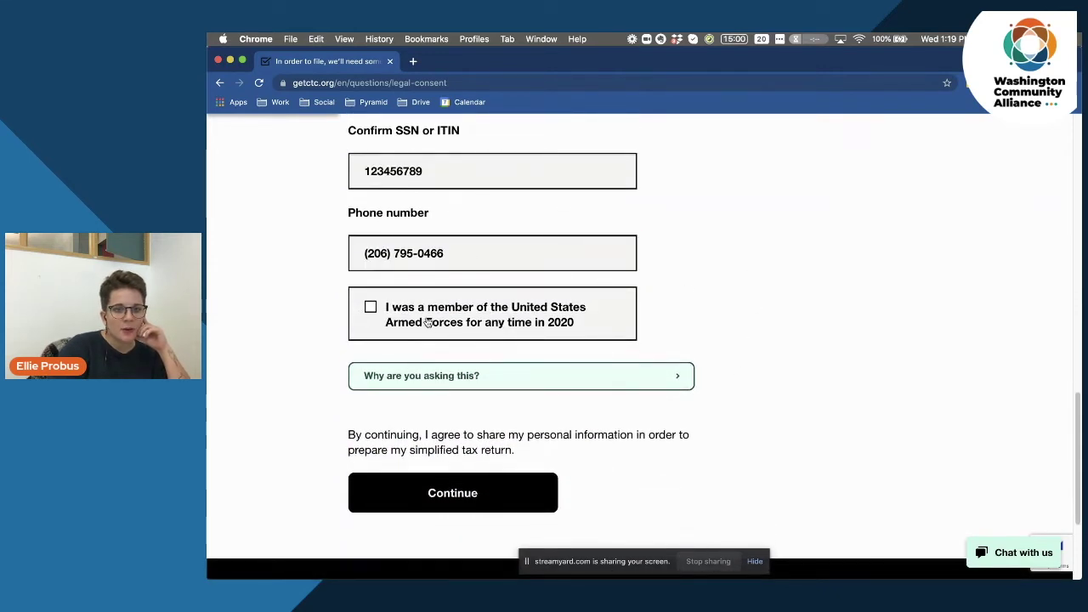
# Leave Armed Forces unchecked after viewing its explanation, and submit the personal details.
pyautogui.scroll(-2, 294, 375)
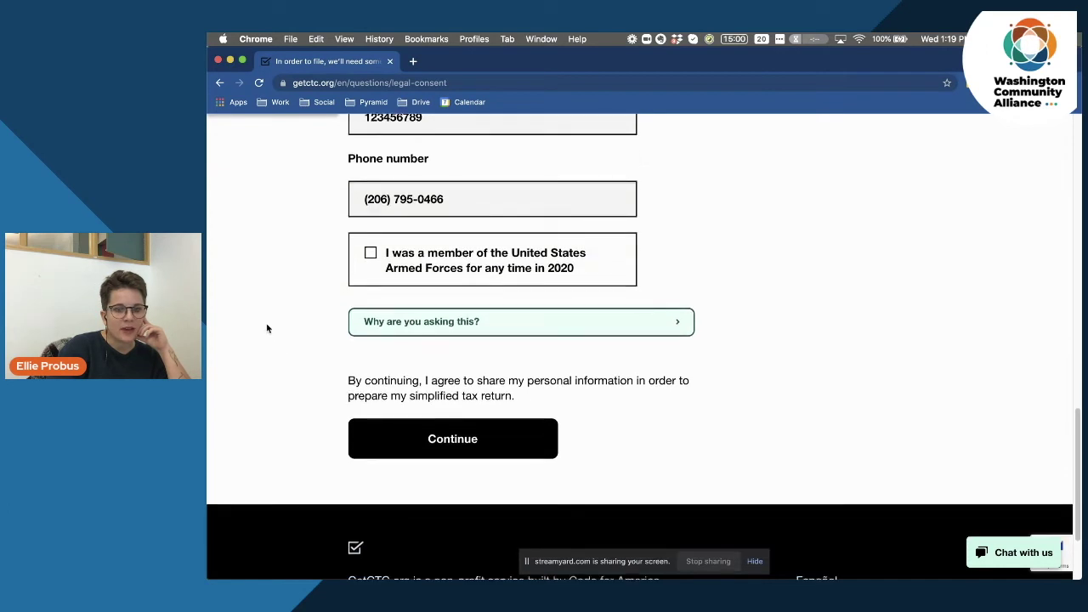
pyautogui.click(483, 331)
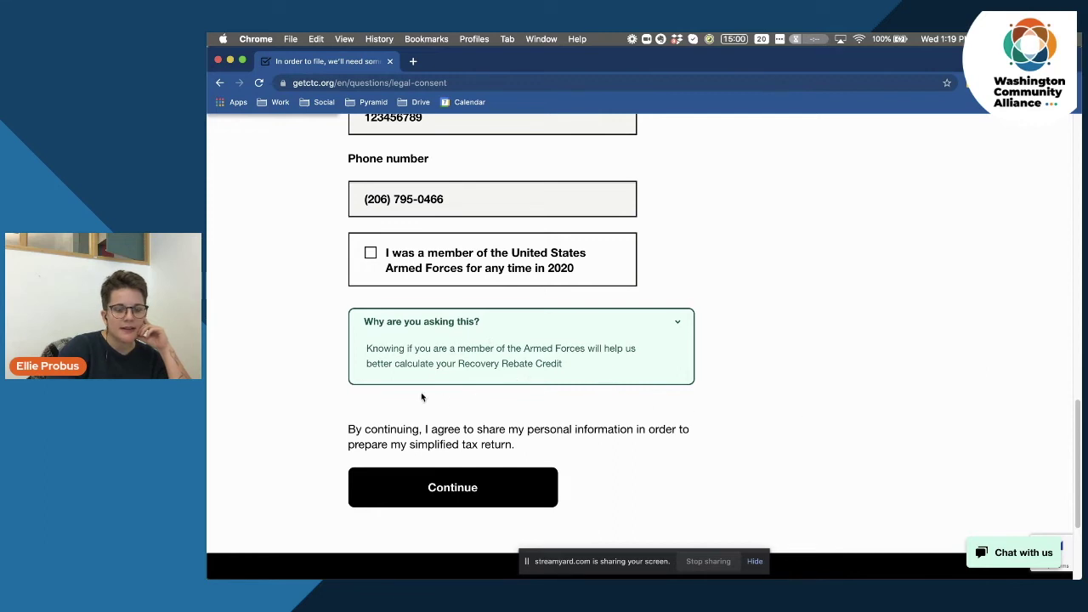
pyautogui.scroll(-1, 421, 397)
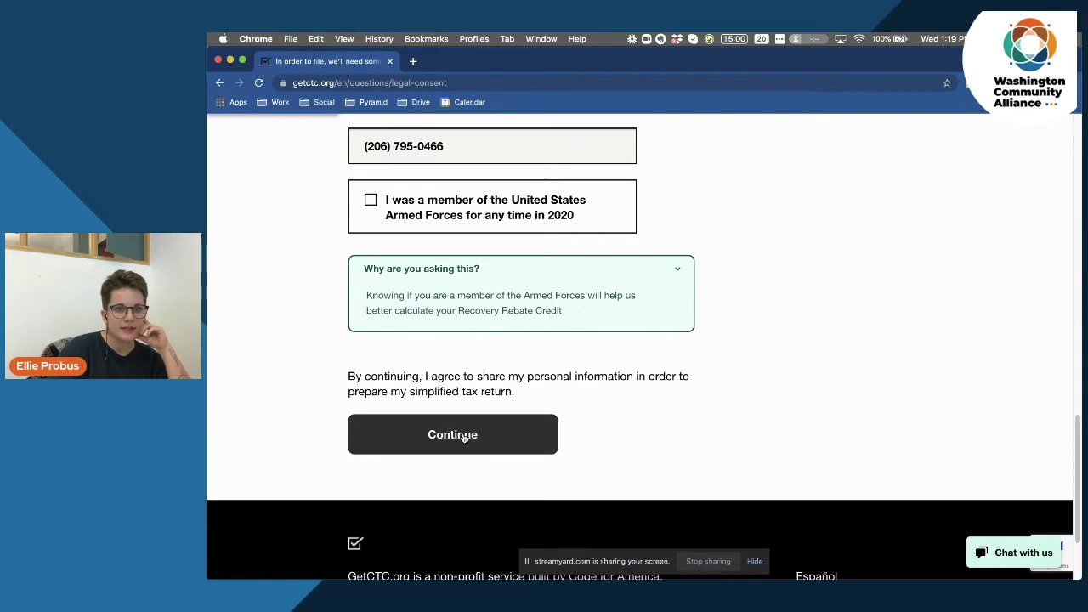
pyautogui.click(464, 437)
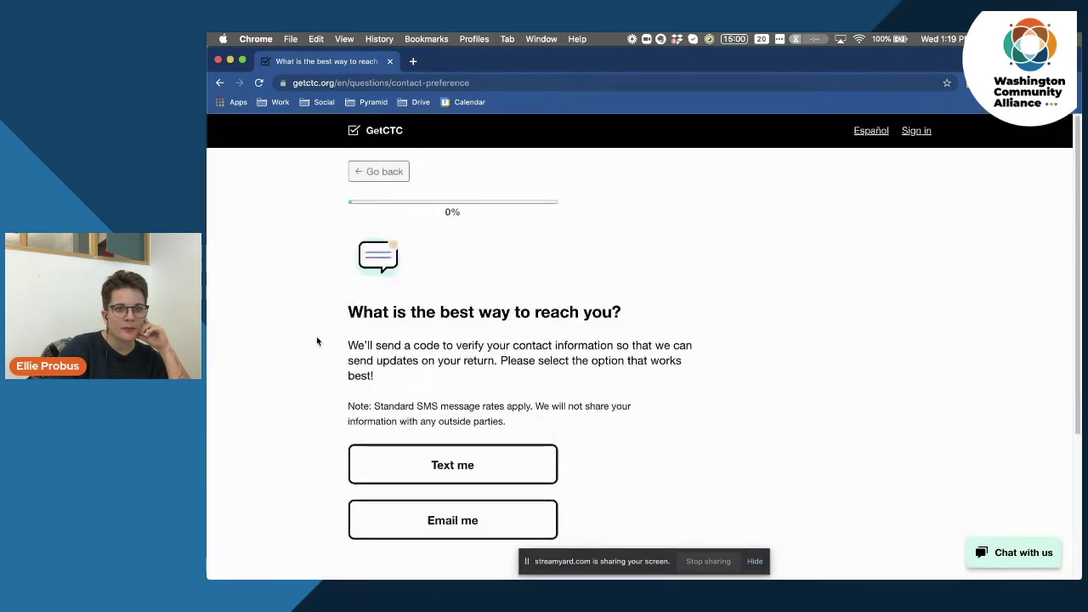
# Choose 'Text me' and enter and confirm the cell phone number.
pyautogui.scroll(-2, 317, 340)
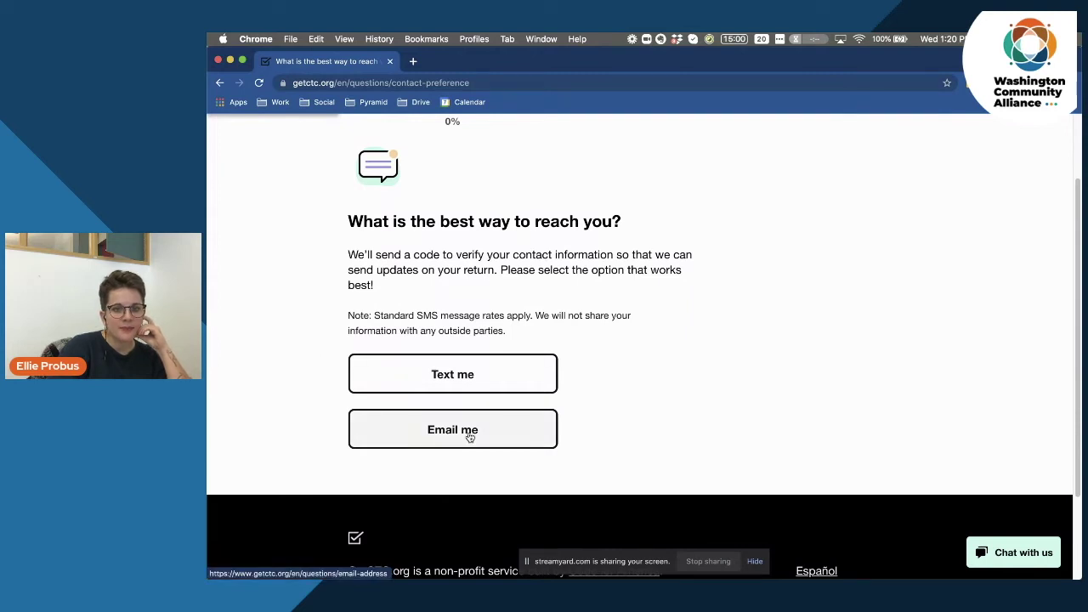
pyautogui.click(480, 387)
pyautogui.click(394, 398)
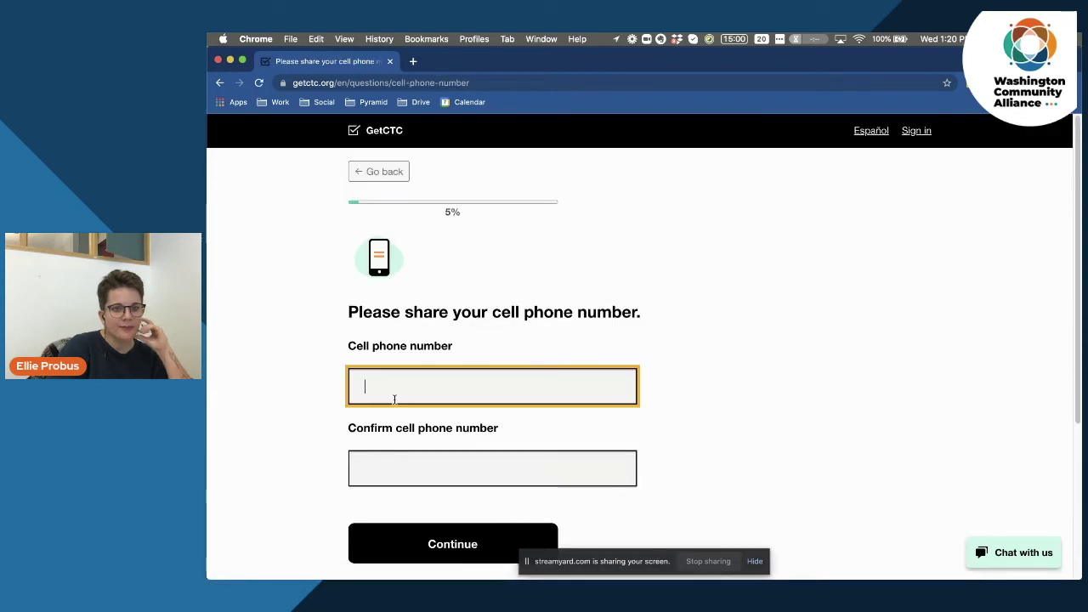
pyautogui.click(397, 456)
pyautogui.scroll(-3, 272, 353)
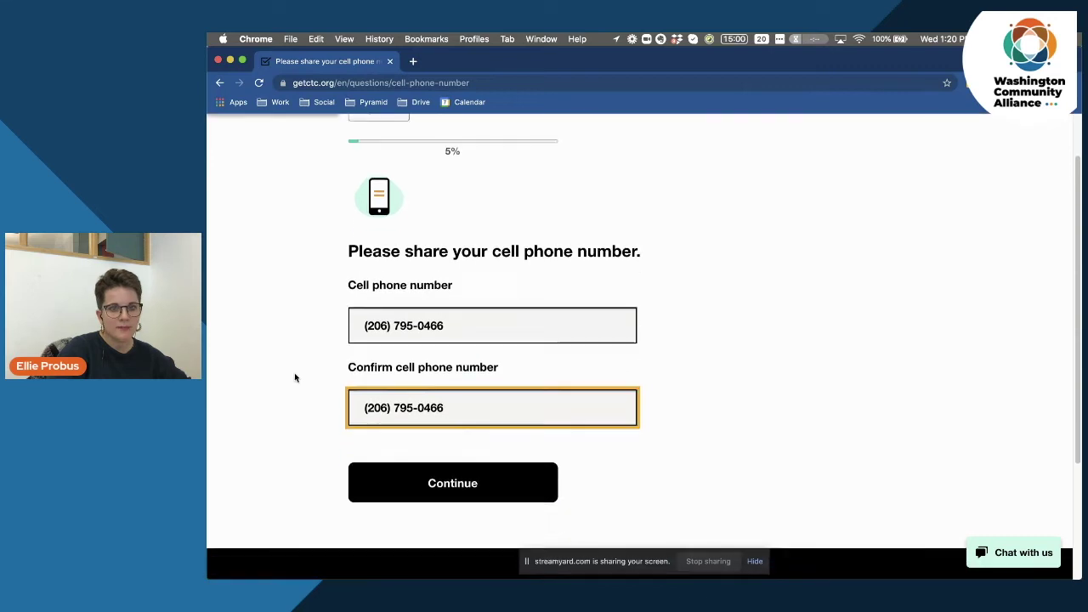
pyautogui.click(432, 476)
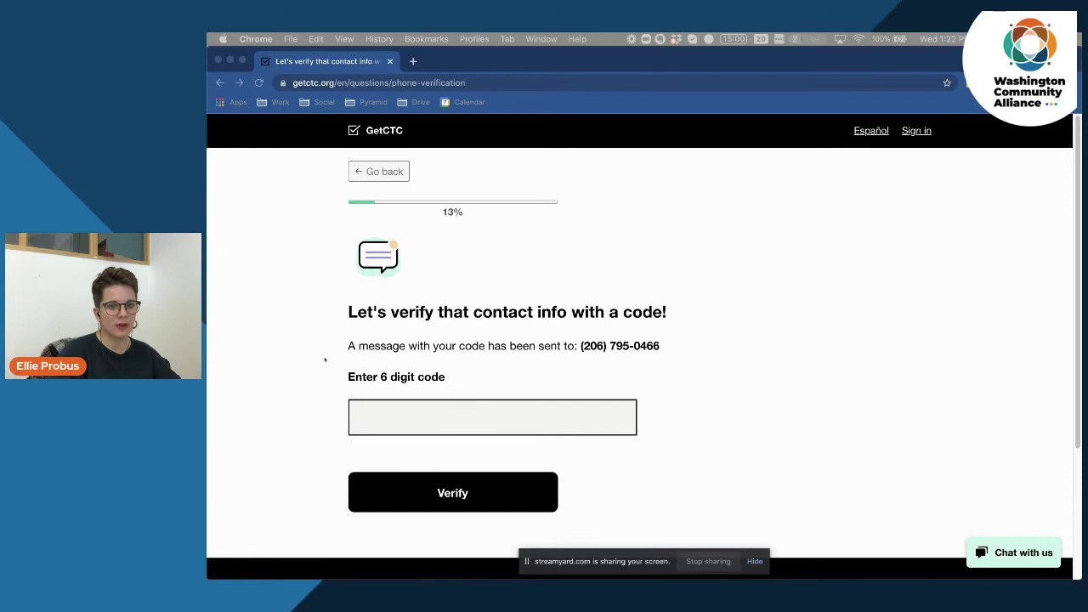
# Verify the phone by entering the texted six-digit code.
pyautogui.click(325, 360)
pyautogui.click(406, 415)
pyautogui.click(402, 496)
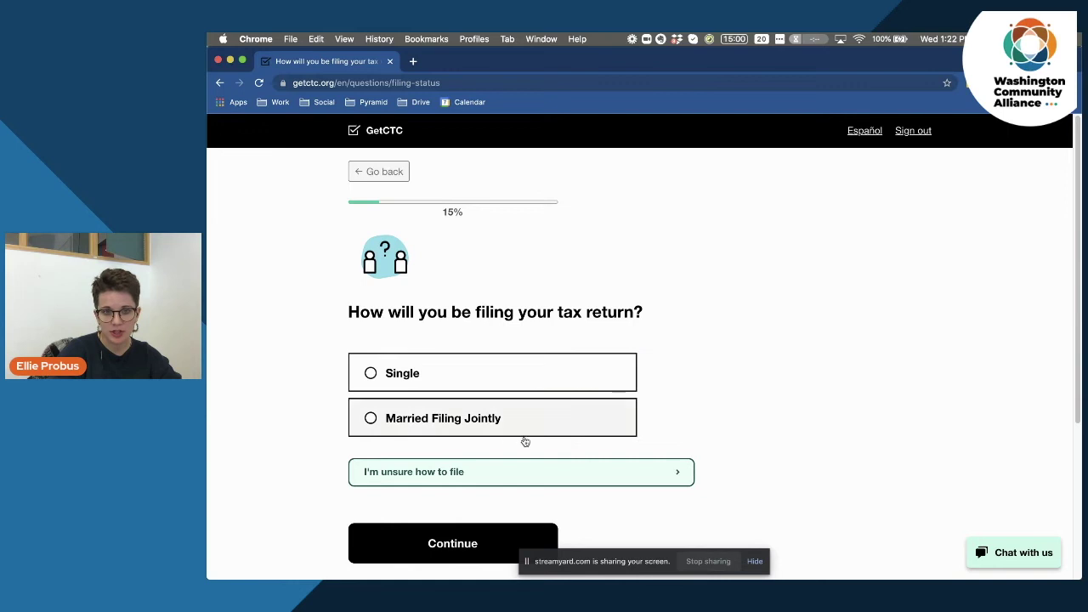
# Set the filing status to Single after viewing the 'unsure how to file' guidance.
pyautogui.scroll(-1, 296, 371)
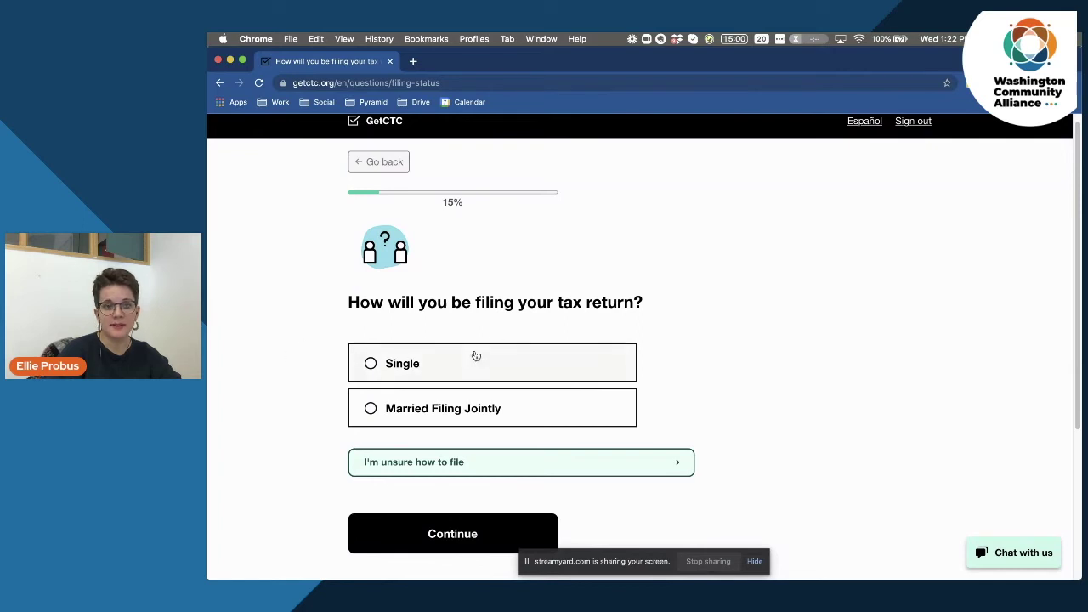
pyautogui.click(556, 458)
pyautogui.scroll(-1, 564, 465)
pyautogui.scroll(-1, 563, 466)
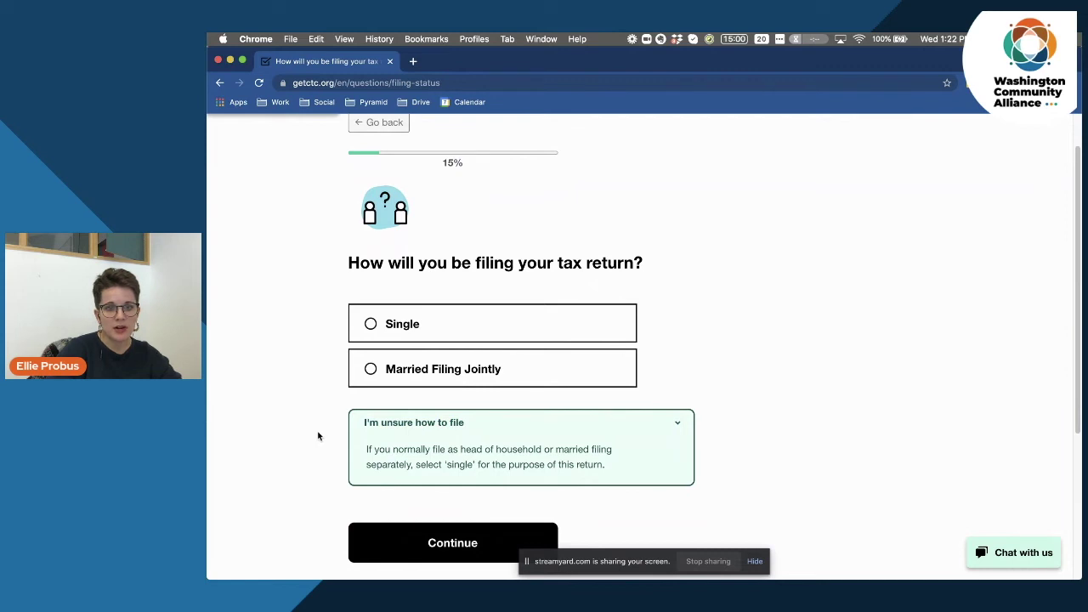
pyautogui.click(451, 326)
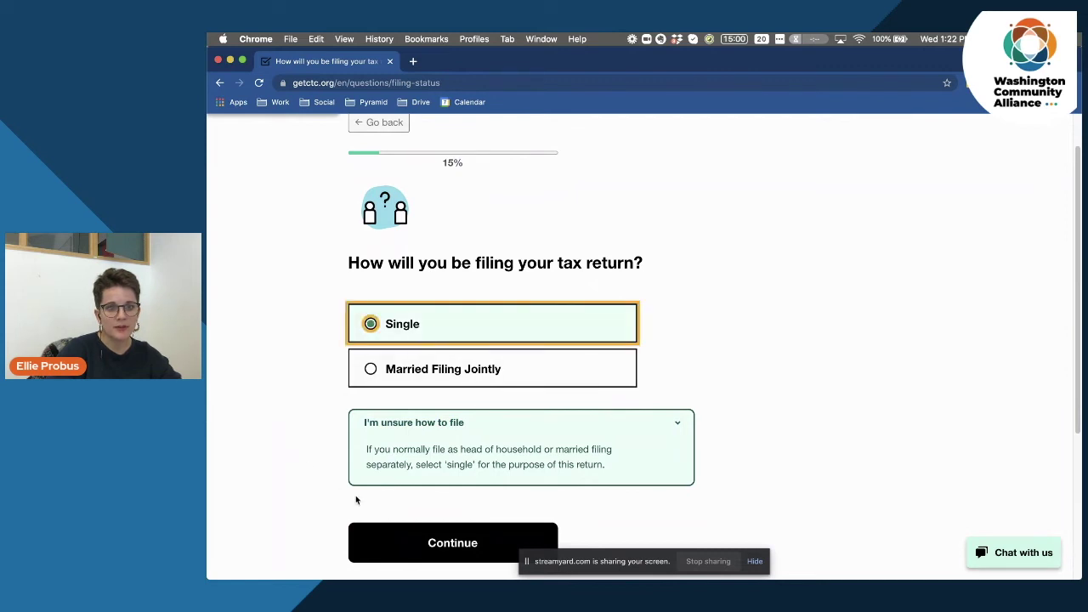
pyautogui.click(456, 539)
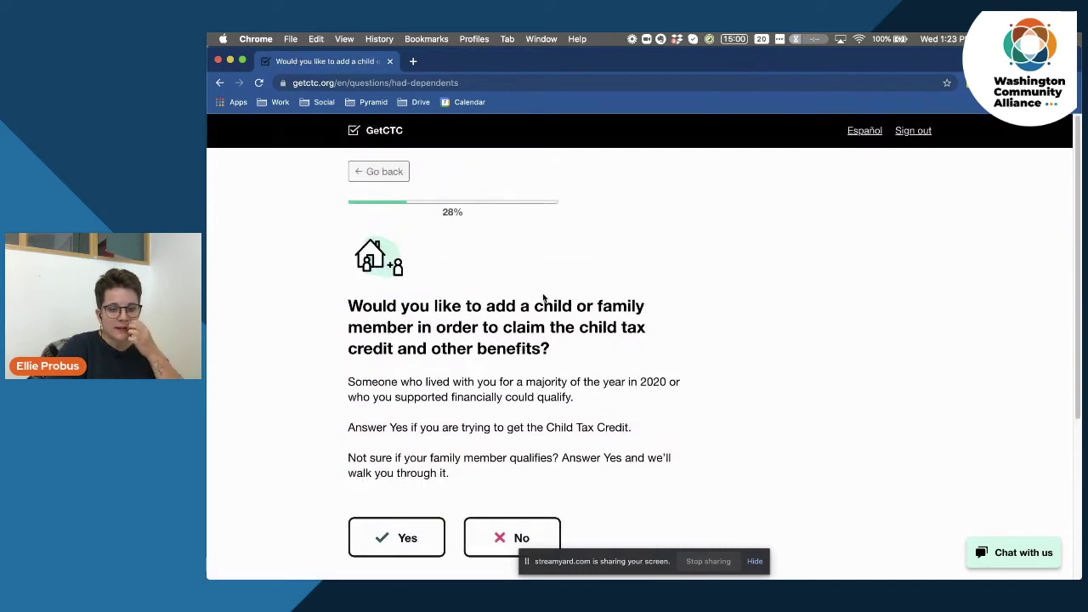
# Read who could qualify, then answer Yes to adding a child or family member.
pyautogui.moveTo(399, 306); pyautogui.dragTo(548, 327)
pyautogui.click(619, 345)
pyautogui.scroll(-3, 631, 368)
pyautogui.moveTo(500, 238); pyautogui.dragTo(623, 272)
pyautogui.click(679, 388)
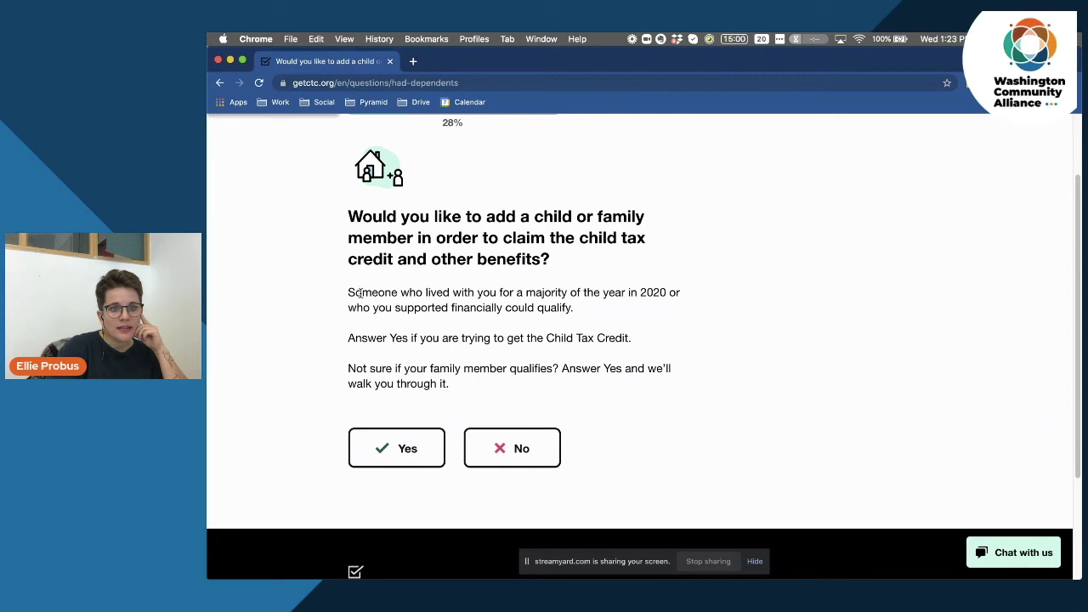
pyautogui.moveTo(351, 290); pyautogui.dragTo(590, 311)
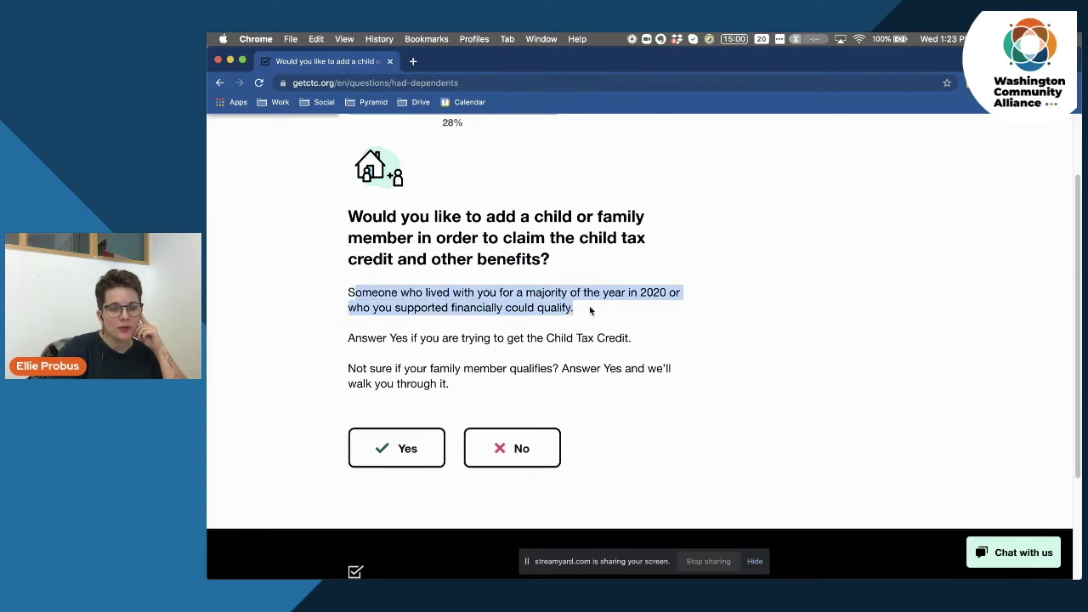
pyautogui.click(591, 311)
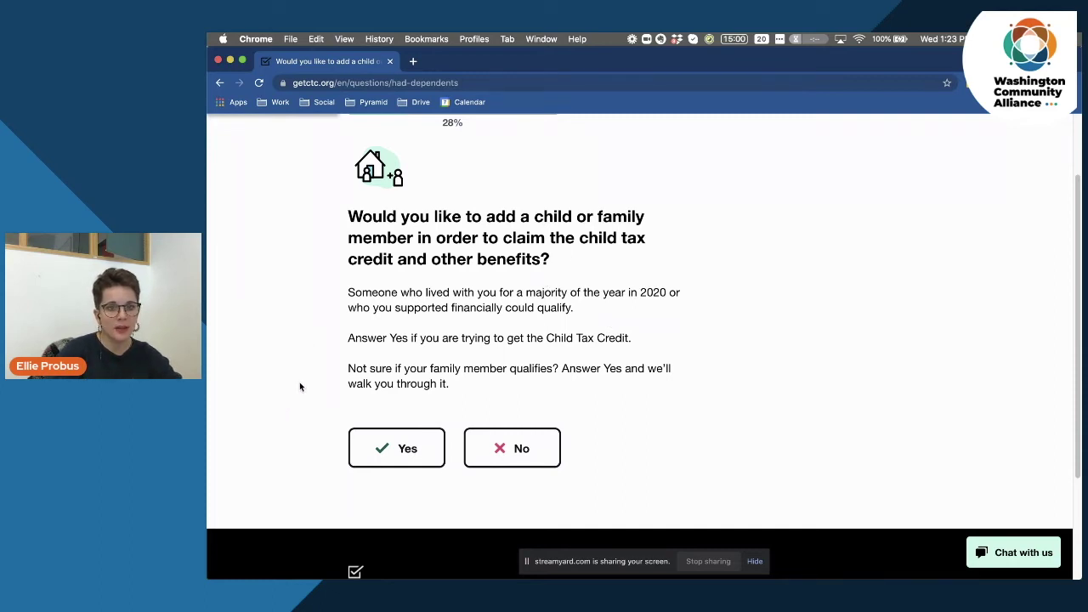
pyautogui.click(385, 450)
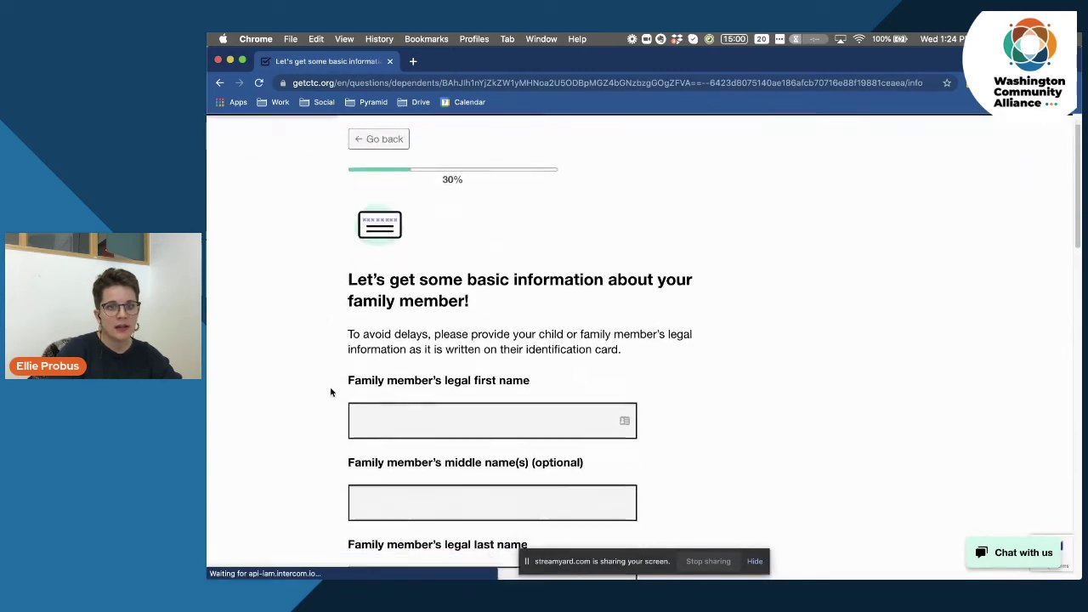
# Enter the family member's legal first and last name.
pyautogui.scroll(-3, 331, 392)
pyautogui.click(420, 304)
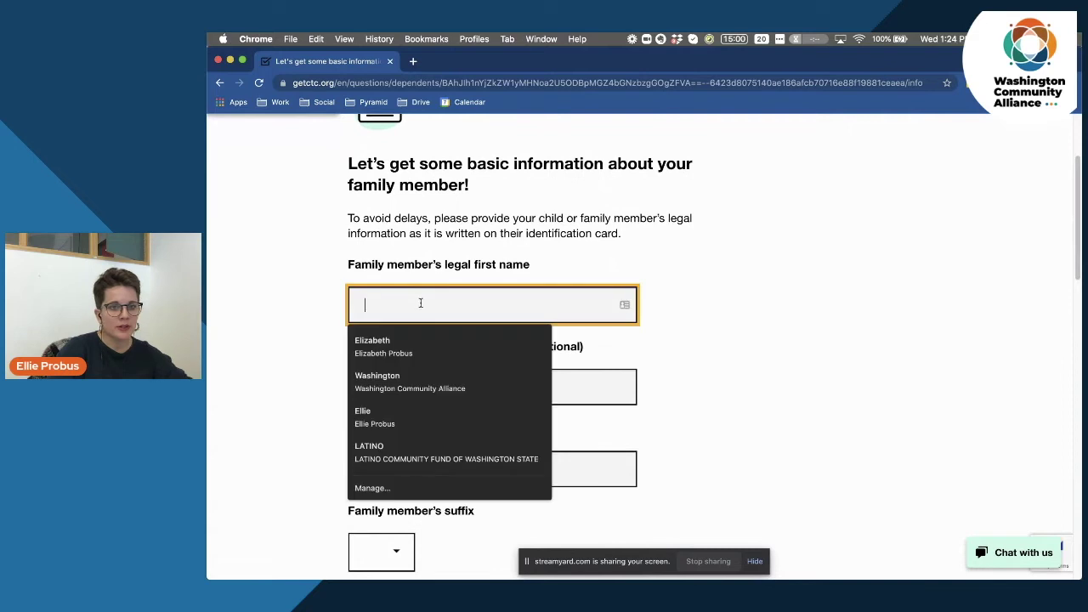
pyautogui.press('Tab')
pyautogui.press('Tab')
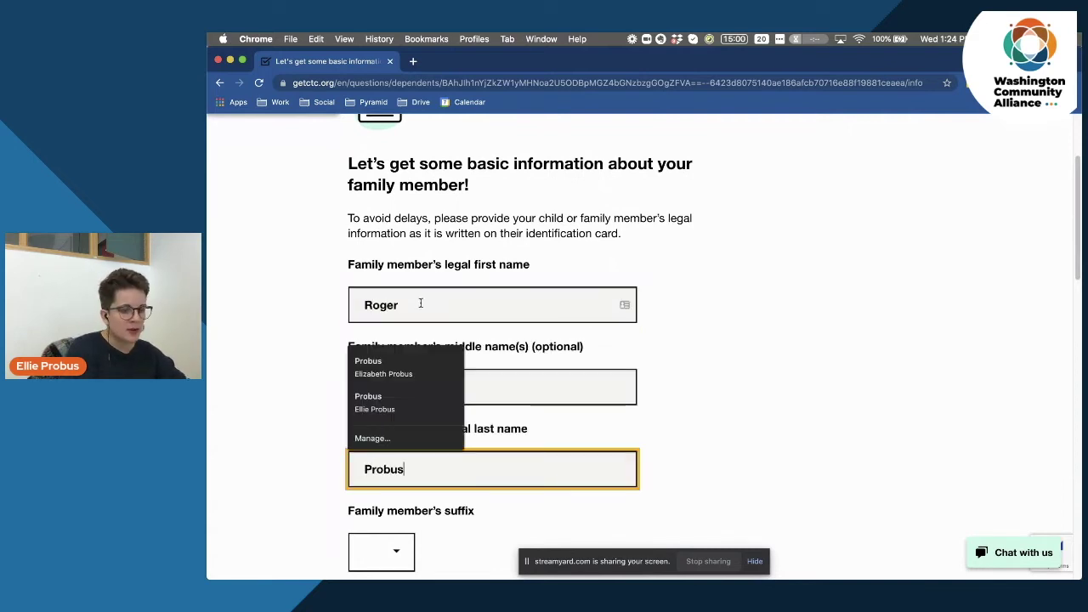
pyautogui.click(290, 327)
# Enter the family member's birth date as 01/01/2020.
pyautogui.scroll(-2, 297, 401)
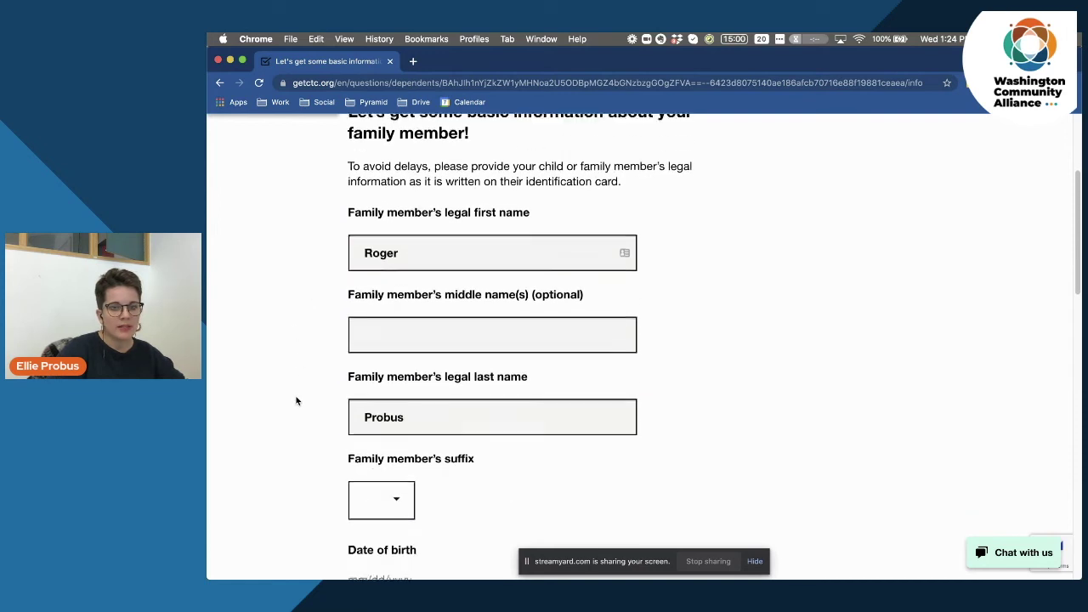
pyautogui.scroll(-2, 297, 400)
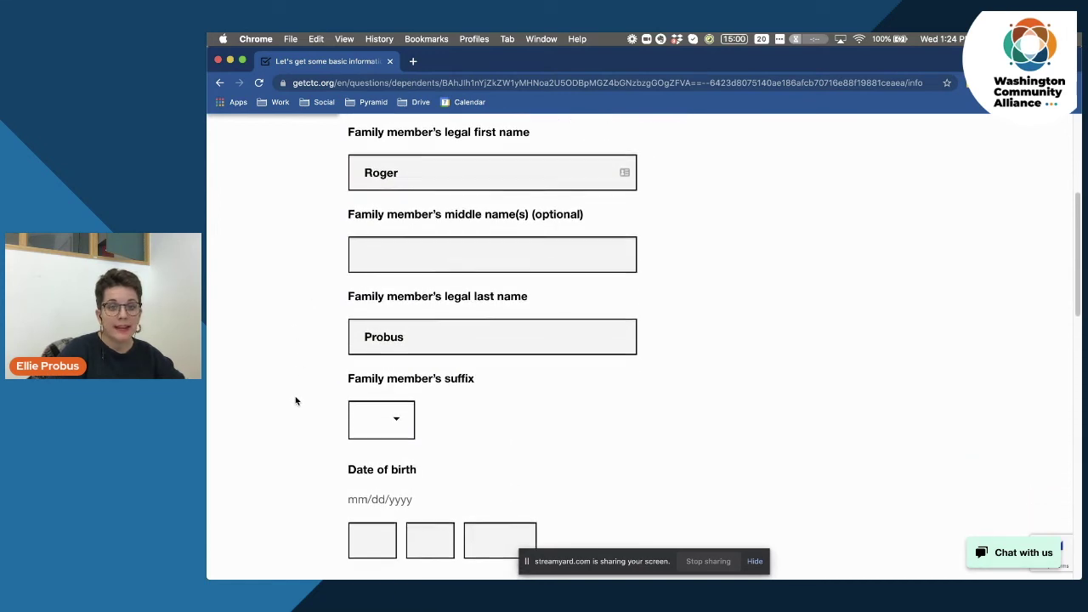
pyautogui.scroll(-5, 296, 400)
pyautogui.click(379, 327)
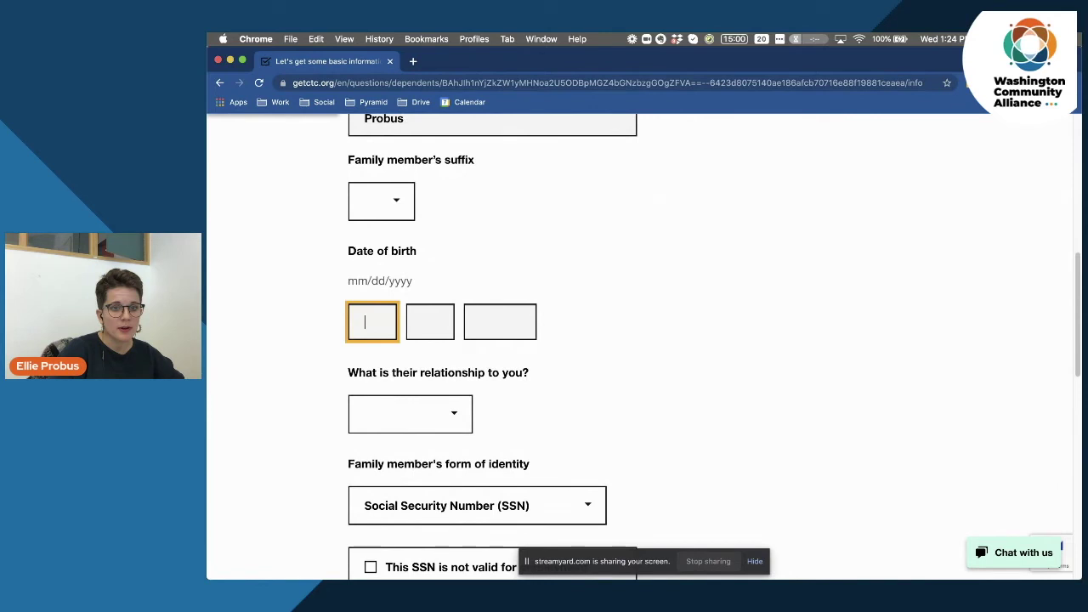
pyautogui.write('01')
pyautogui.press('Tab')
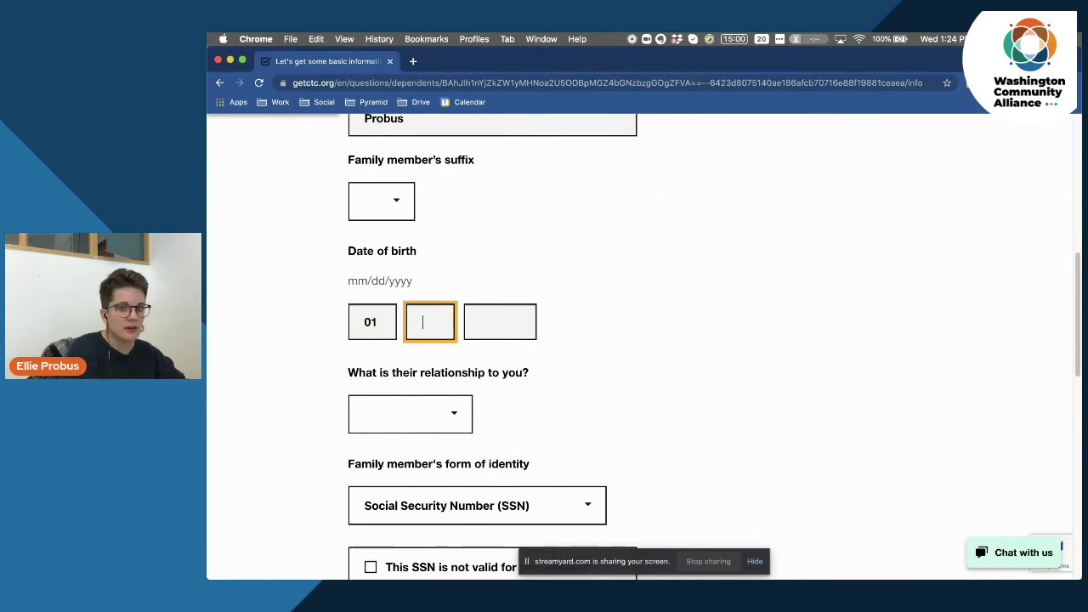
pyautogui.write('01')
pyautogui.press('Tab')
pyautogui.write('2020')
# Set the relationship to Son.
pyautogui.scroll(-3, 302, 387)
pyautogui.click(454, 306)
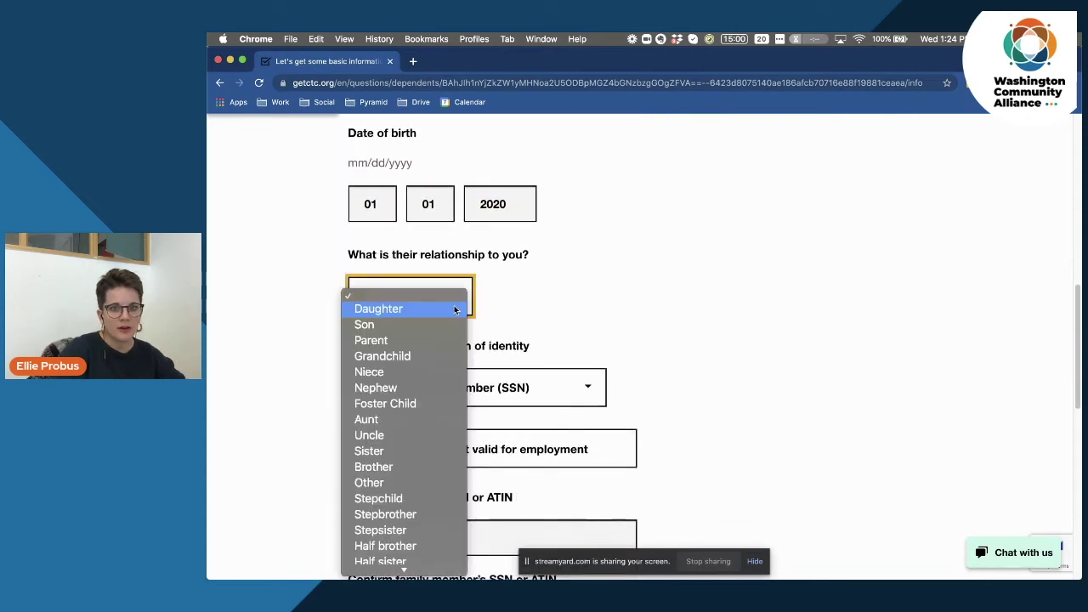
pyautogui.click(395, 324)
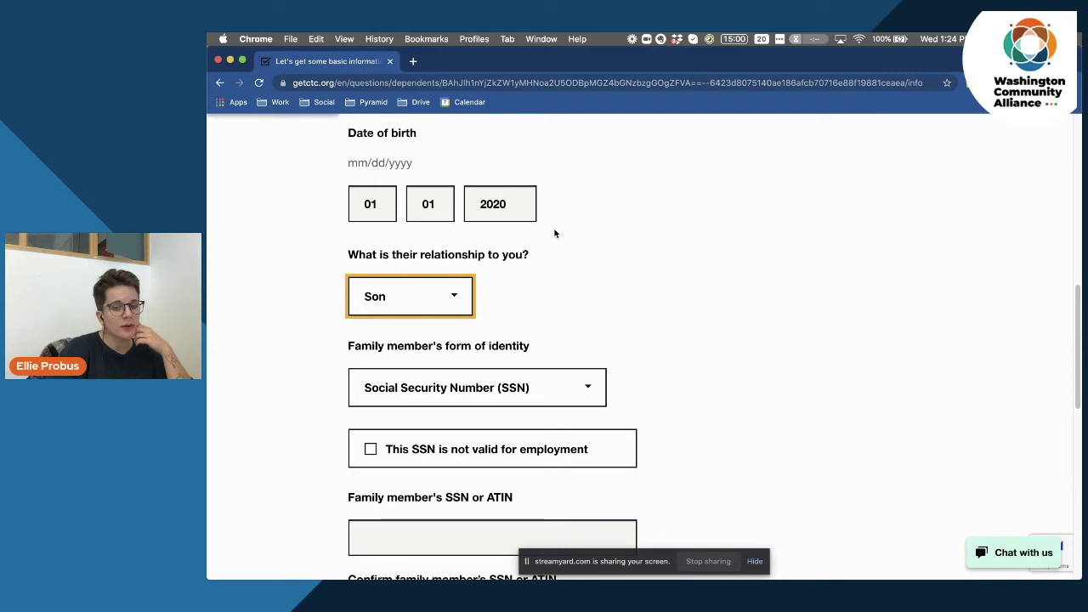
pyautogui.click(556, 233)
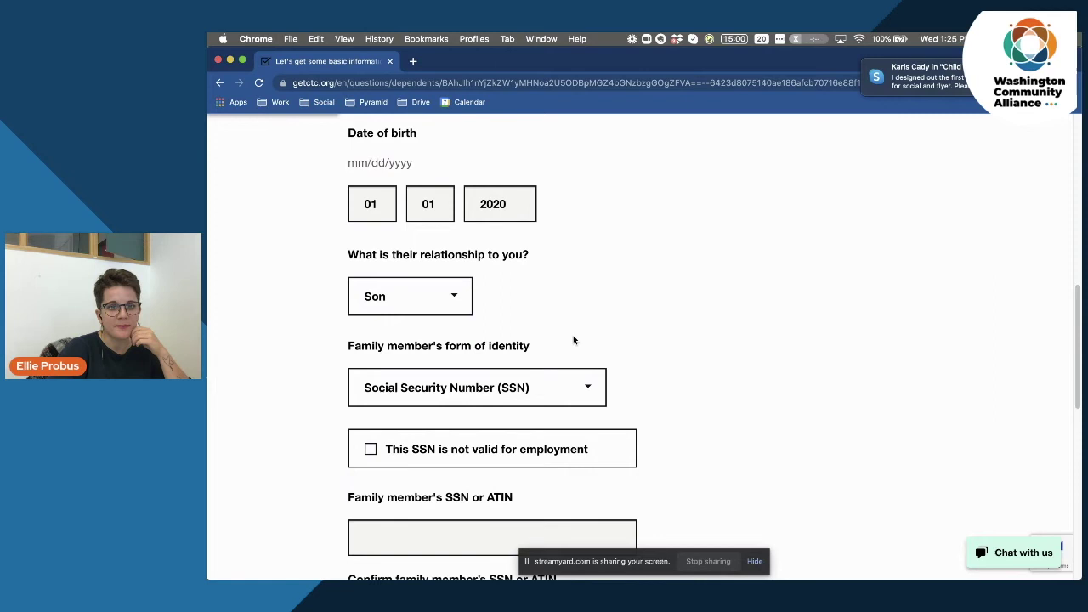
# Enter and confirm the family member's SSN, keeping Social Security Number as identity type.
pyautogui.scroll(-5, 573, 340)
pyautogui.click(450, 376)
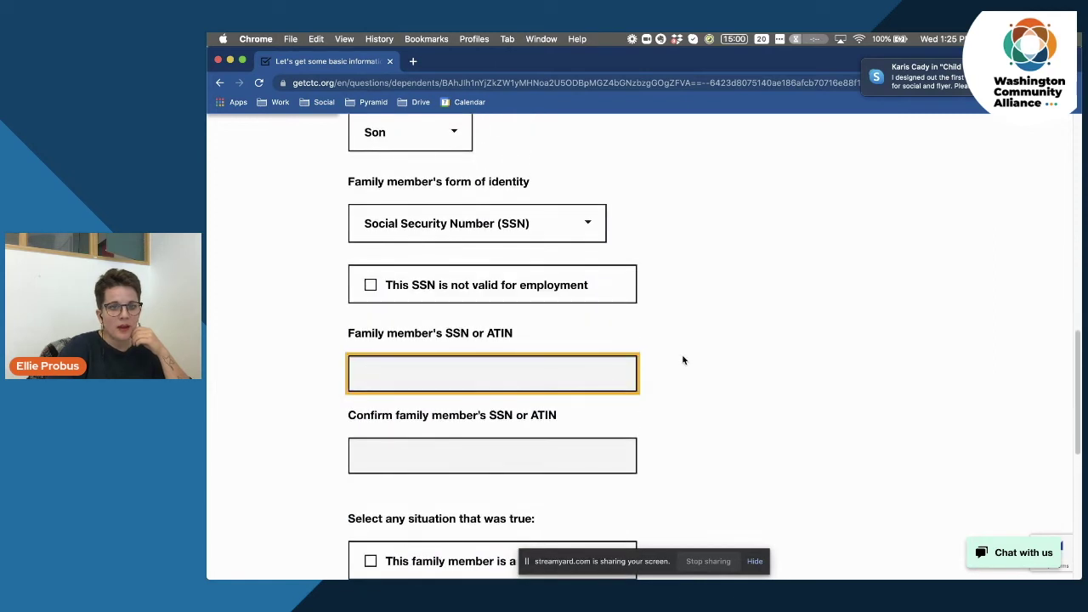
pyautogui.write('1234567')
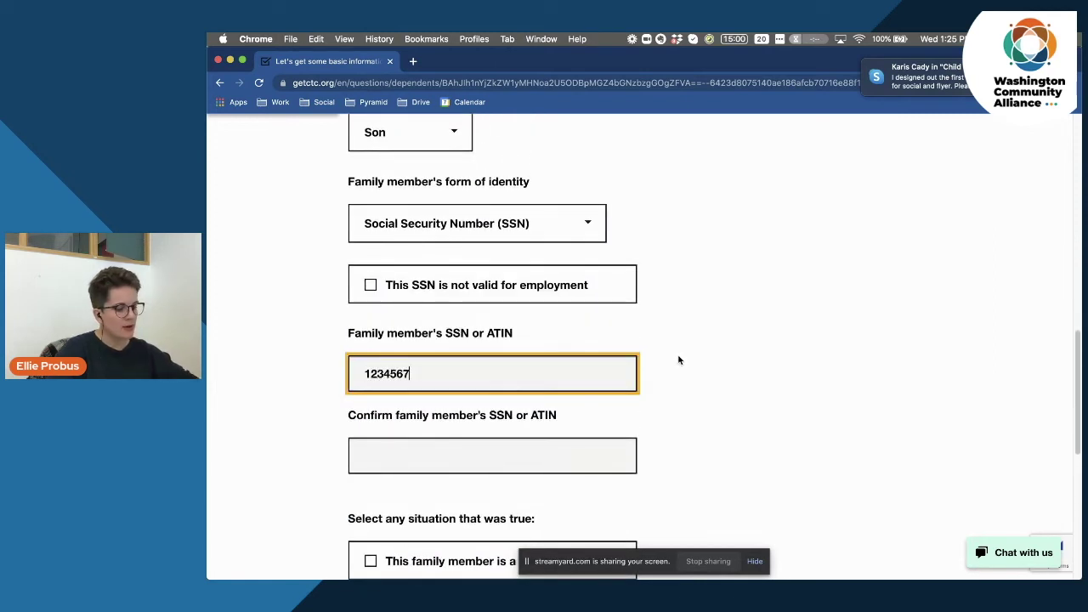
pyautogui.write('89')
pyautogui.doubleClick(393, 374)
pyautogui.press('super+c')
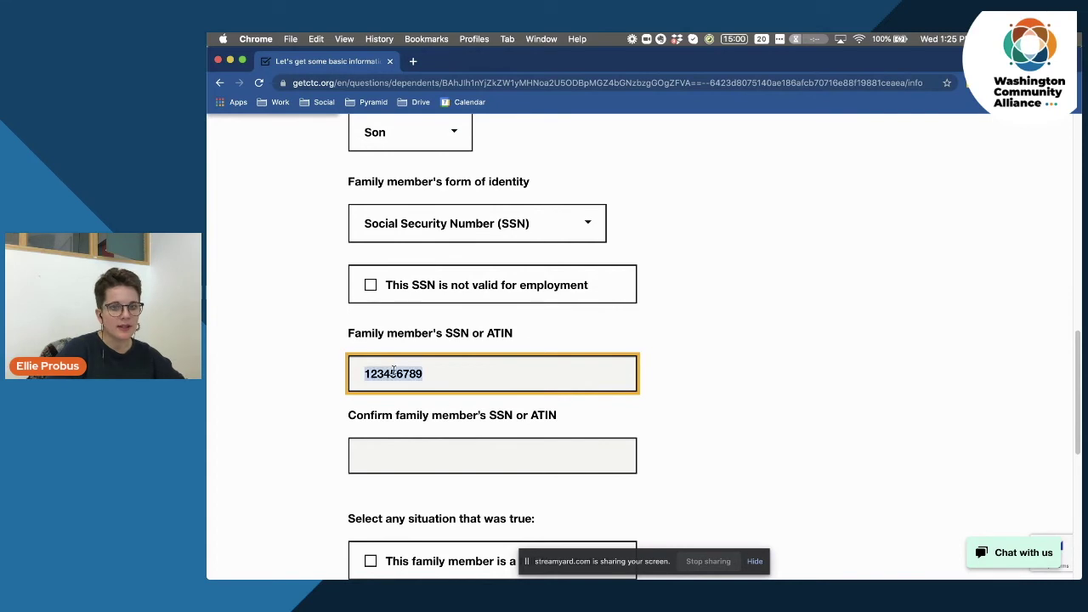
pyautogui.click(453, 460)
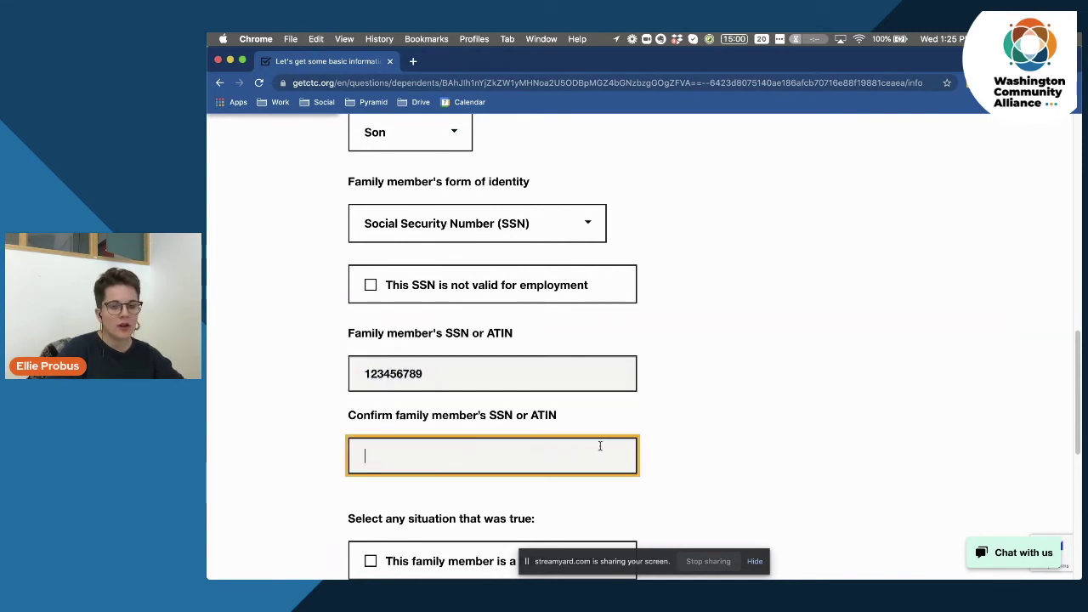
pyautogui.press('super+v')
pyautogui.click(491, 334)
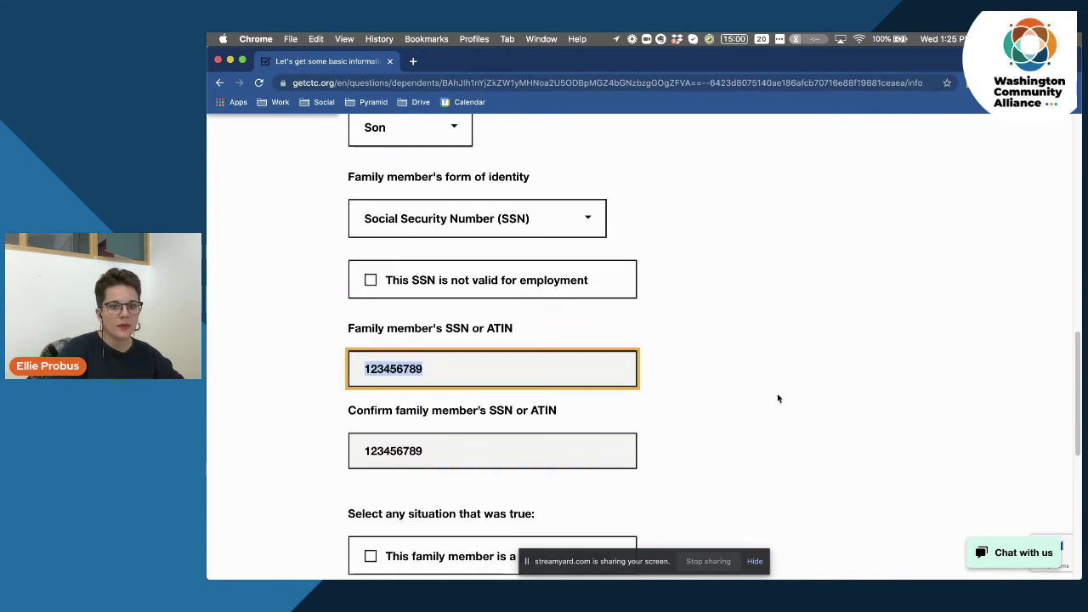
pyautogui.click(778, 398)
pyautogui.scroll(-1, 778, 399)
pyautogui.click(572, 220)
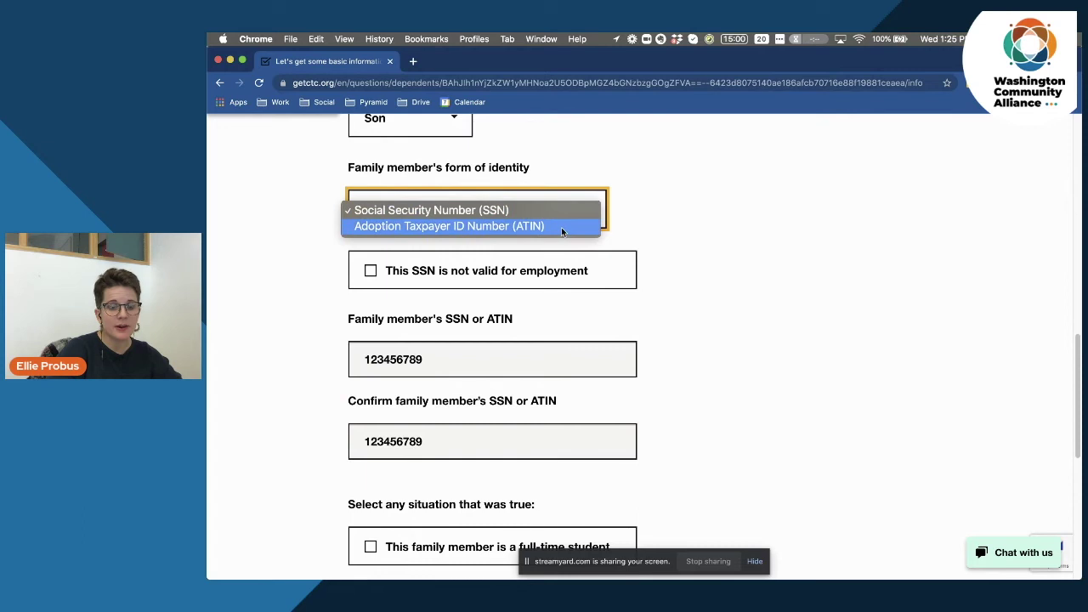
pyautogui.click(746, 262)
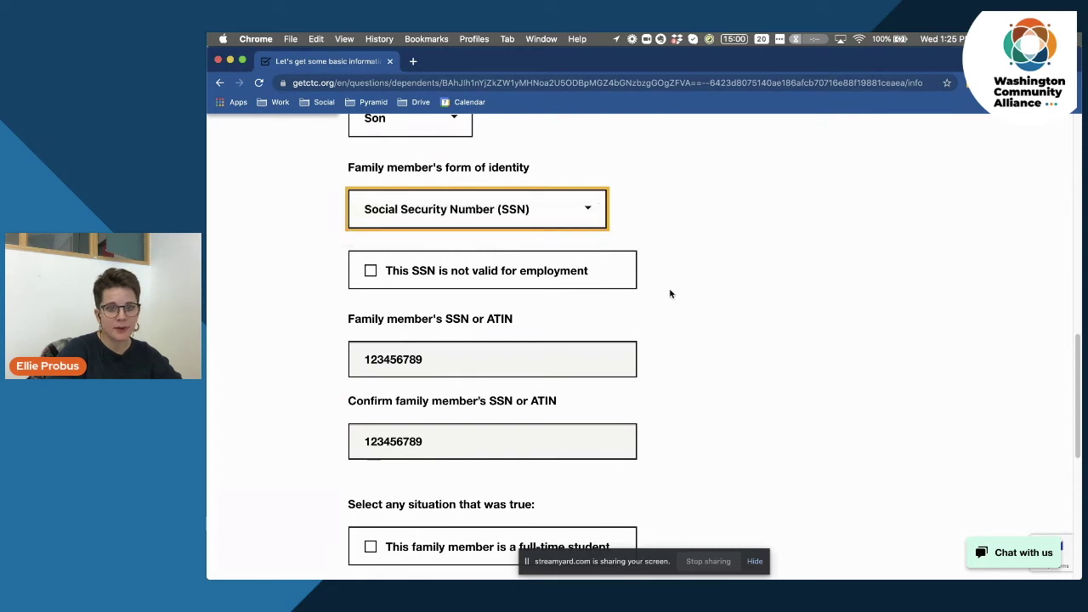
pyautogui.scroll(-2, 724, 362)
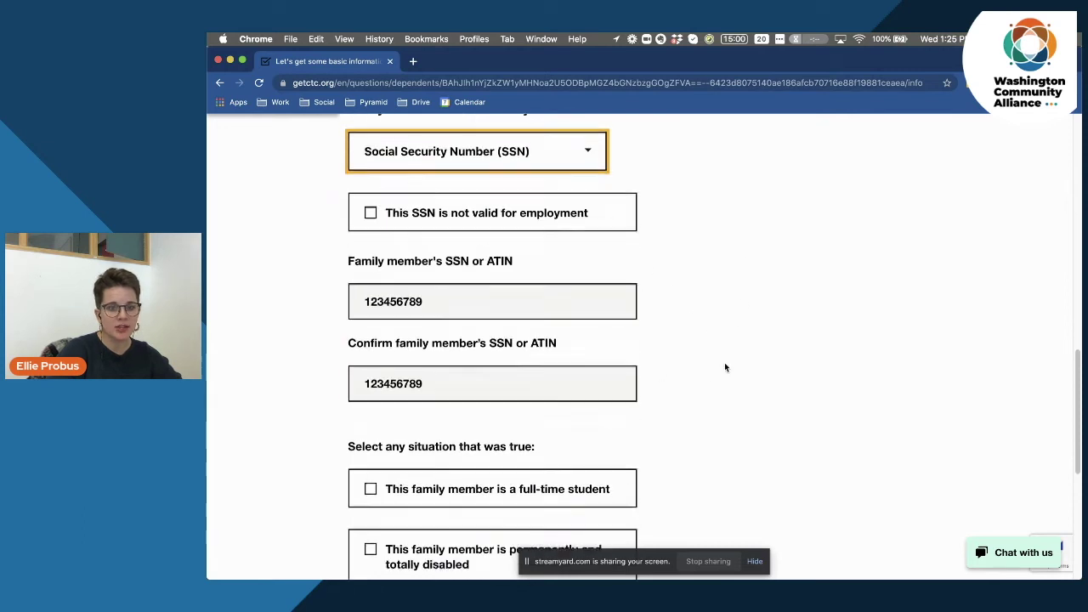
pyautogui.scroll(-4, 726, 370)
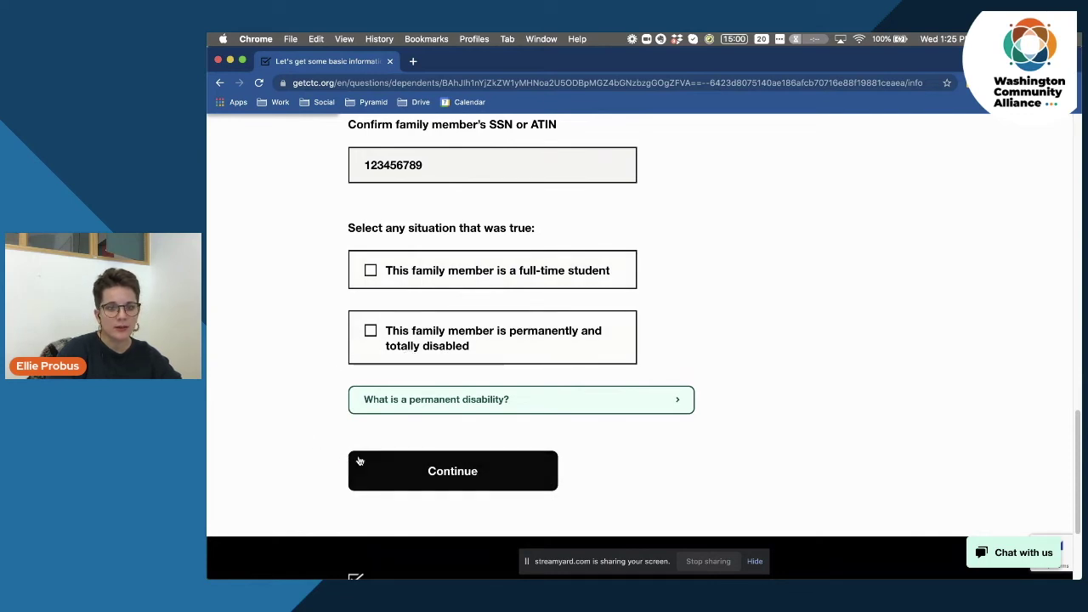
# Submit the child's basic information and mark that none of the listed qualification situations applied.
pyautogui.click(453, 472)
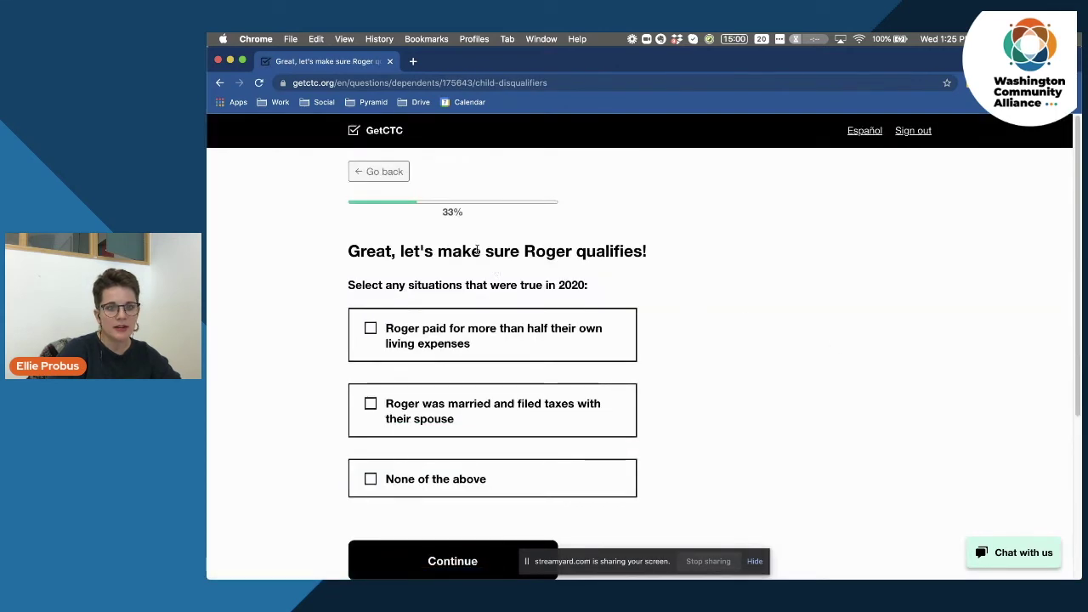
pyautogui.moveTo(347, 247); pyautogui.dragTo(653, 252)
pyautogui.click(652, 251)
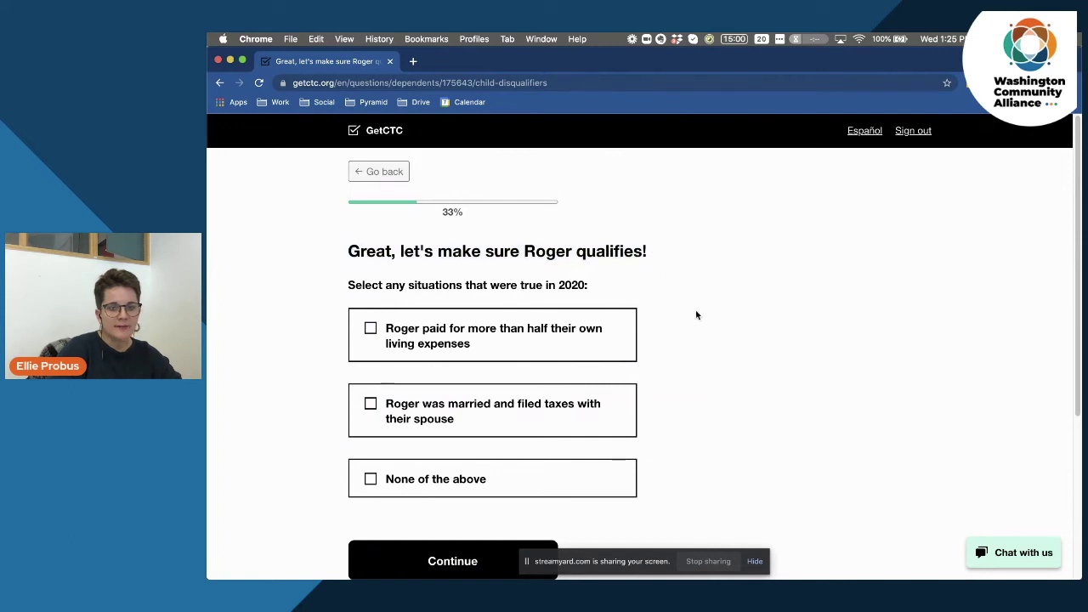
pyautogui.scroll(-2, 720, 372)
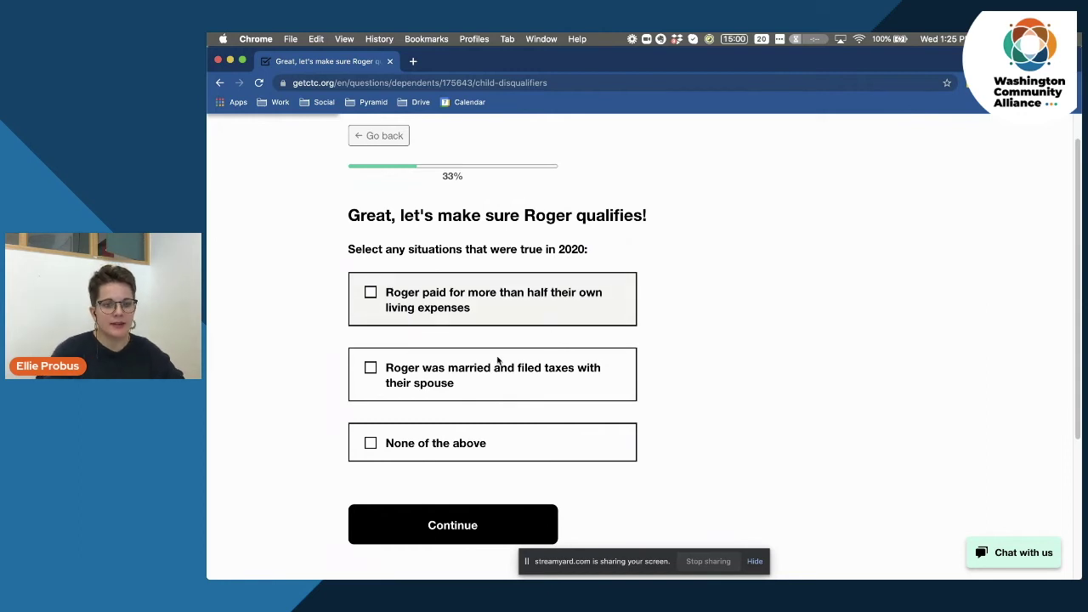
pyautogui.click(414, 445)
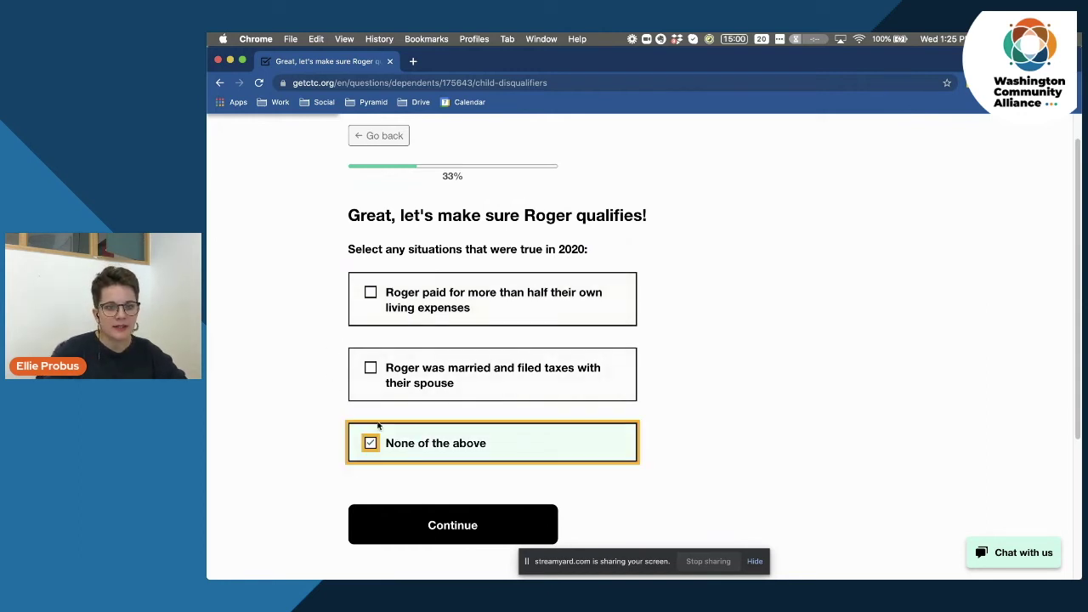
pyautogui.scroll(-1, 265, 380)
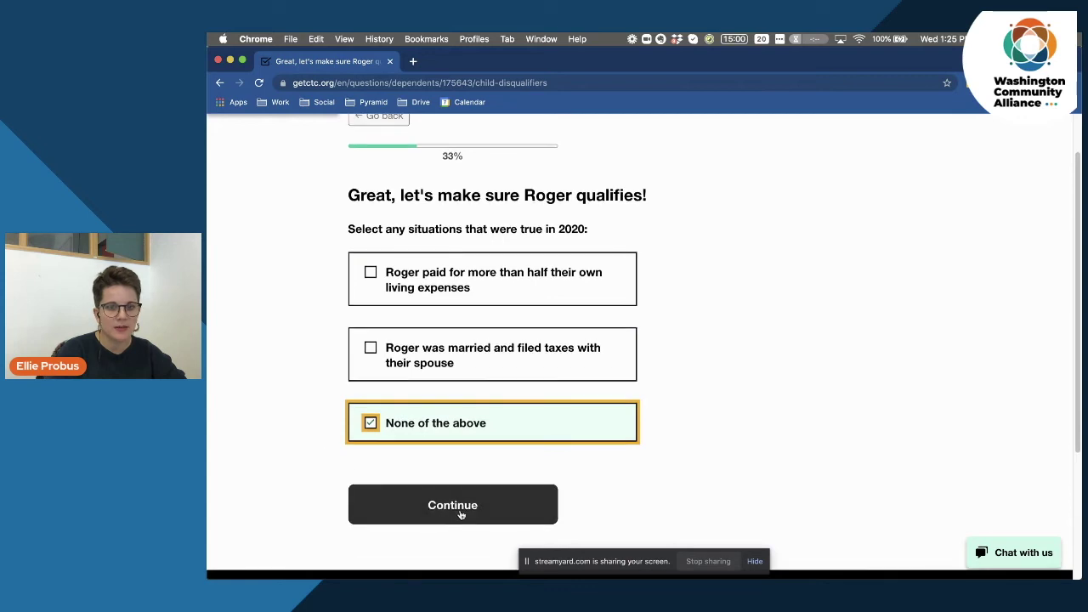
pyautogui.click(433, 506)
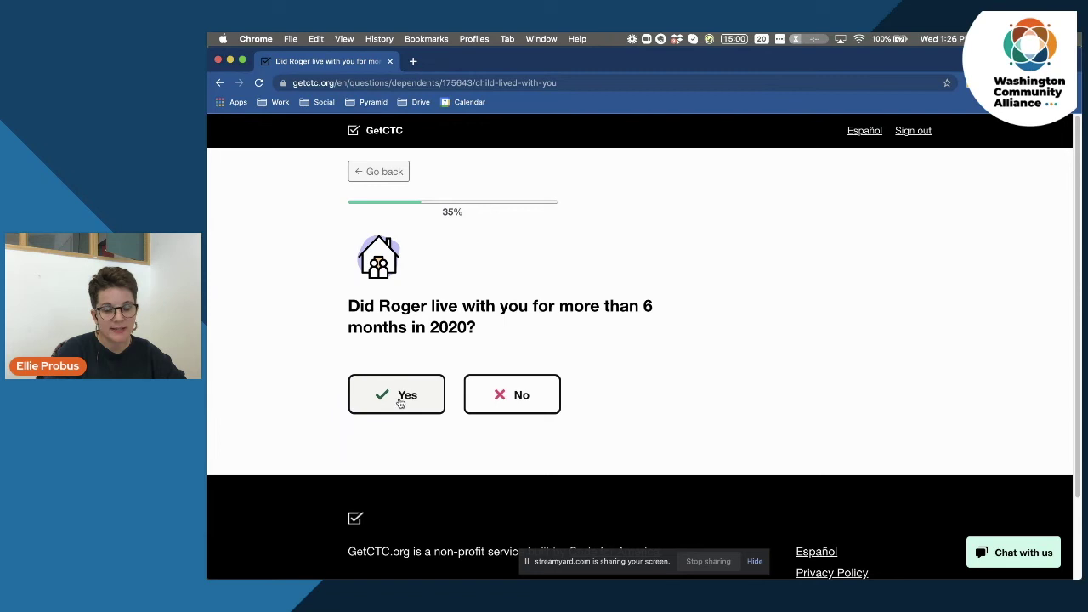
# Confirm the child lived with you over six months and only you can claim them, then finish family members.
pyautogui.click(399, 403)
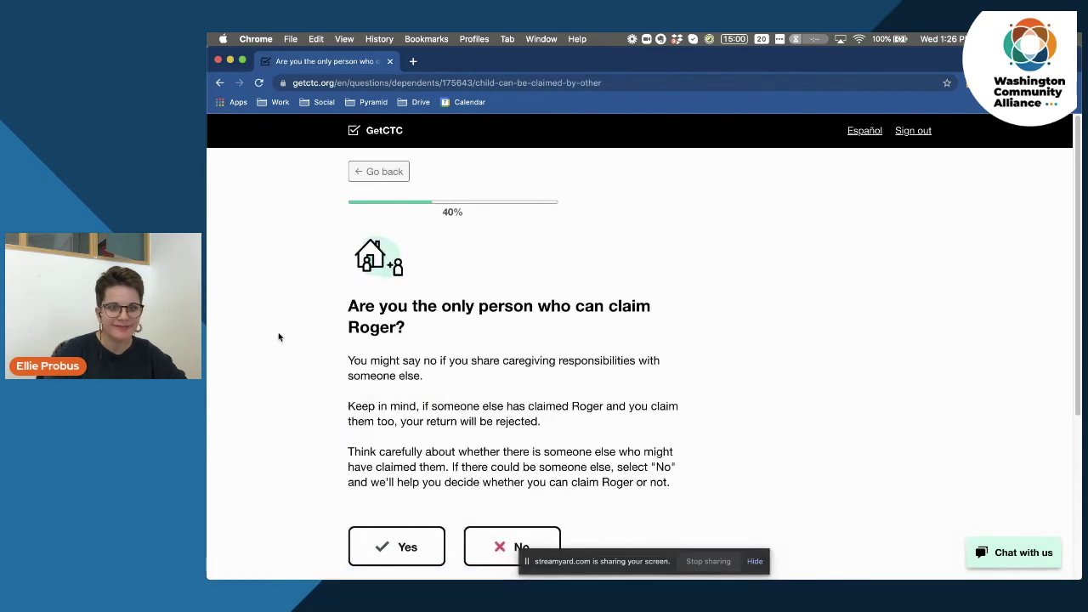
pyautogui.scroll(-2, 278, 339)
pyautogui.moveTo(373, 230); pyautogui.dragTo(483, 289)
pyautogui.click(508, 319)
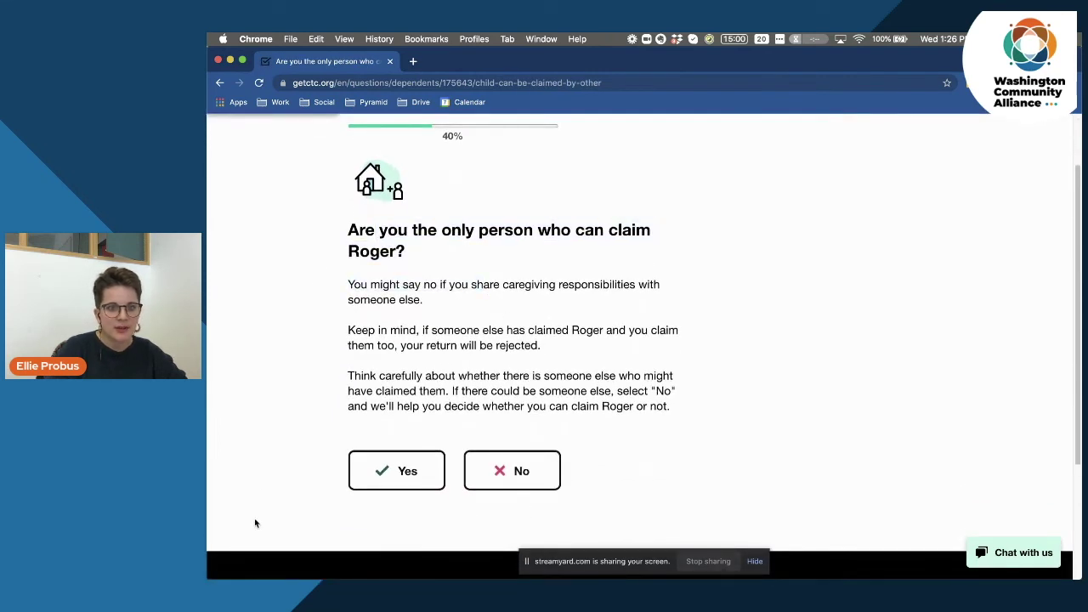
pyautogui.click(407, 474)
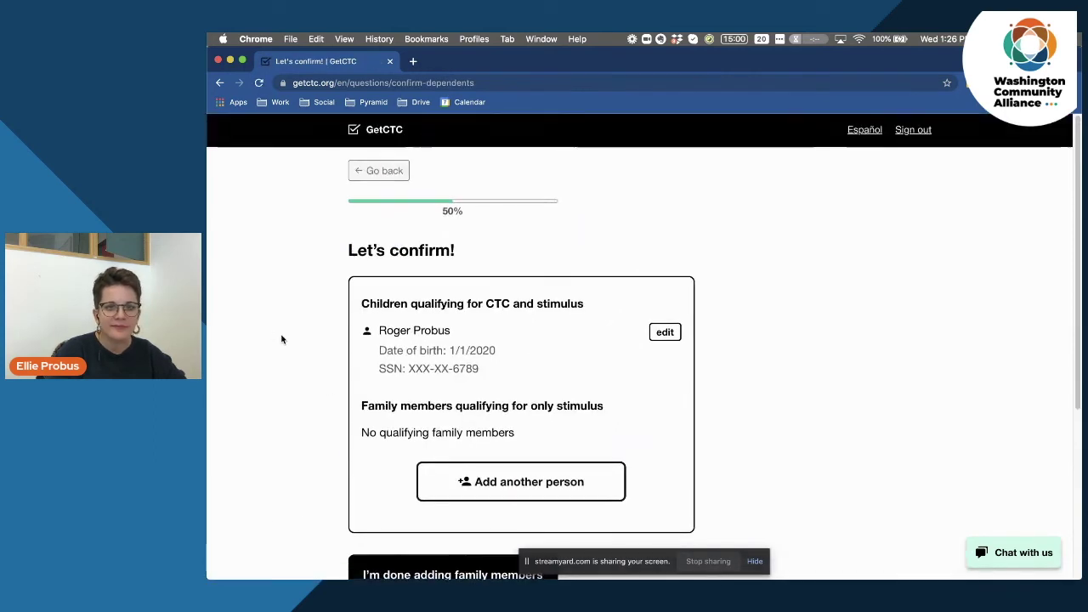
pyautogui.scroll(-3, 282, 339)
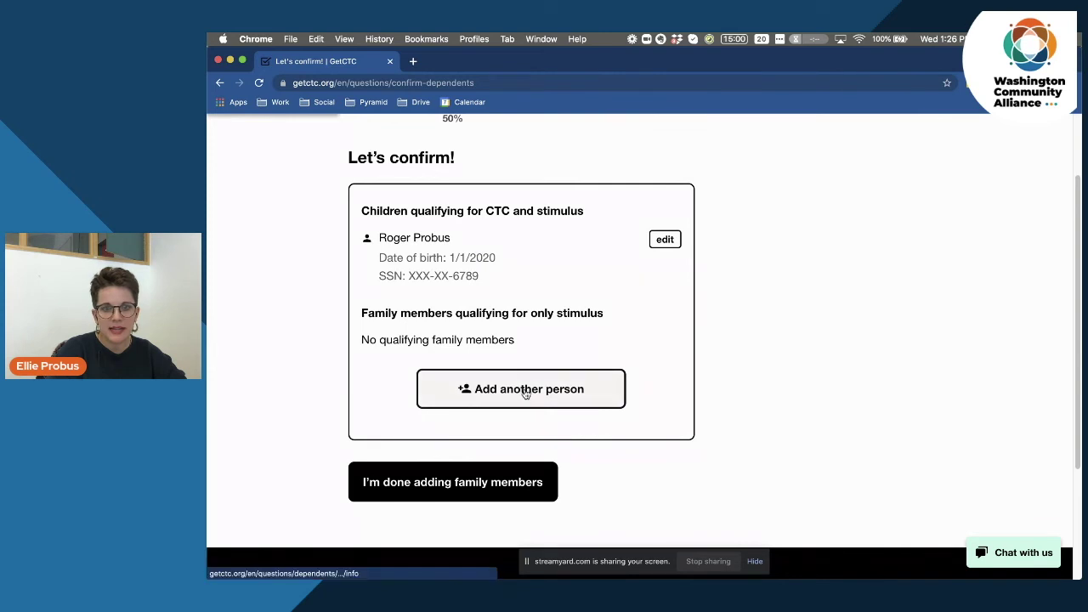
pyautogui.scroll(-1, 289, 368)
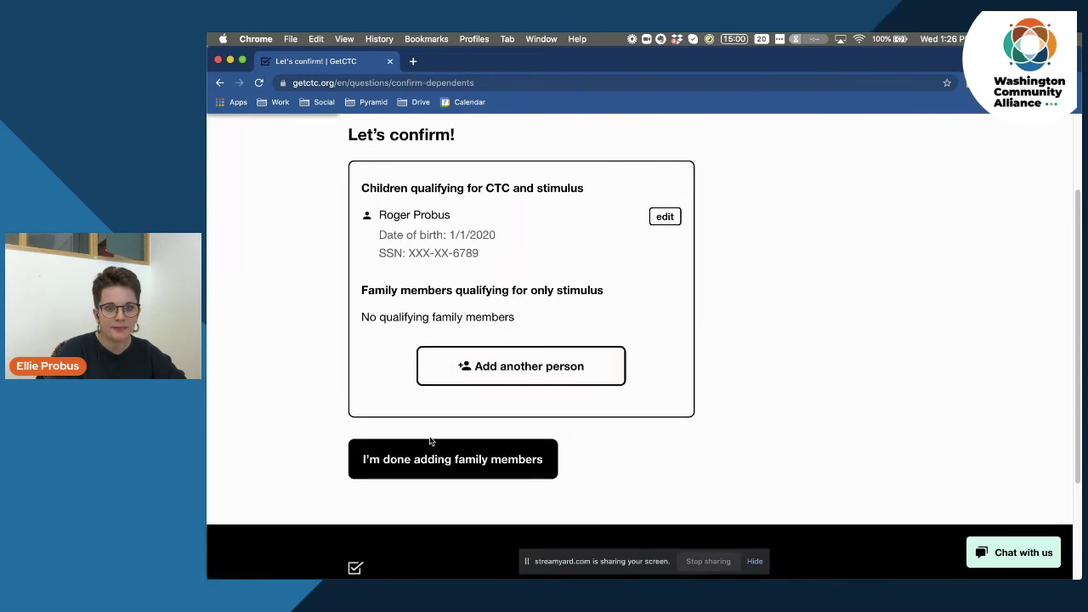
pyautogui.click(439, 461)
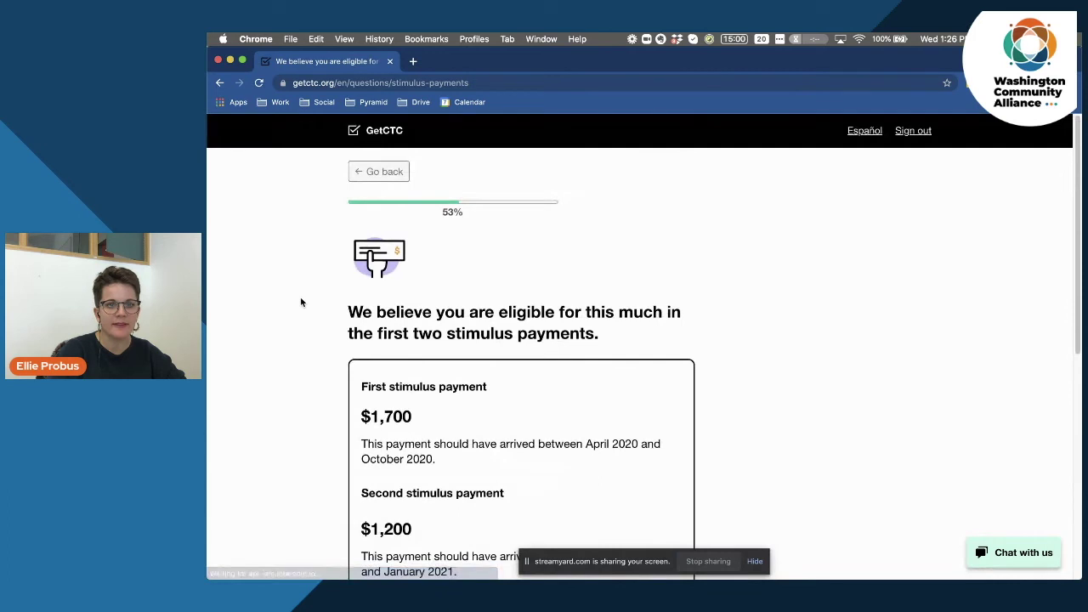
# Report having received less than the shown $1,700 and $1,200 stimulus amounts.
pyautogui.scroll(-3, 301, 302)
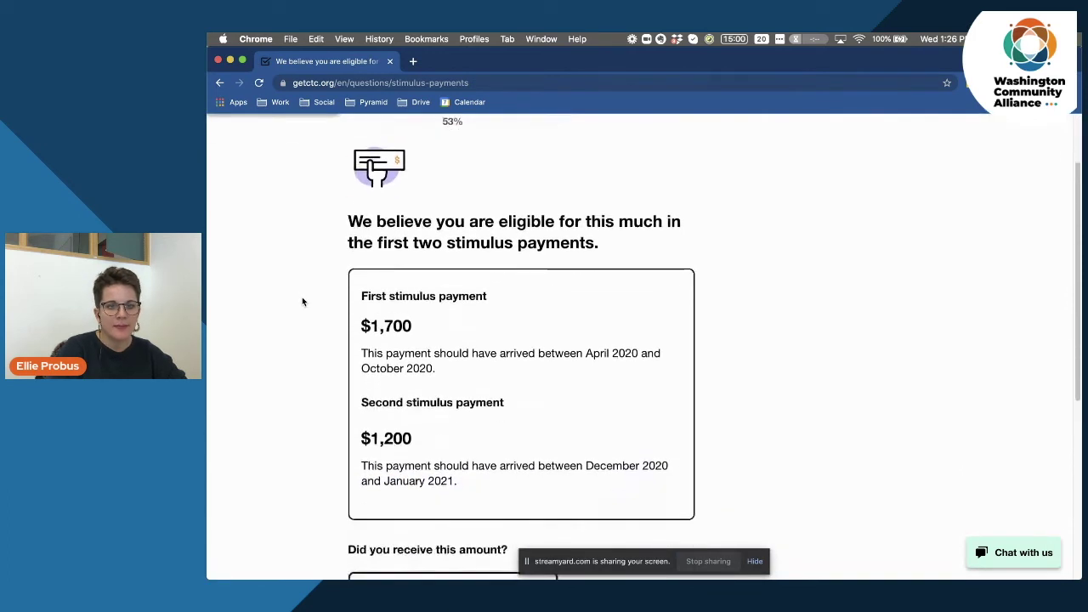
pyautogui.scroll(-1, 303, 301)
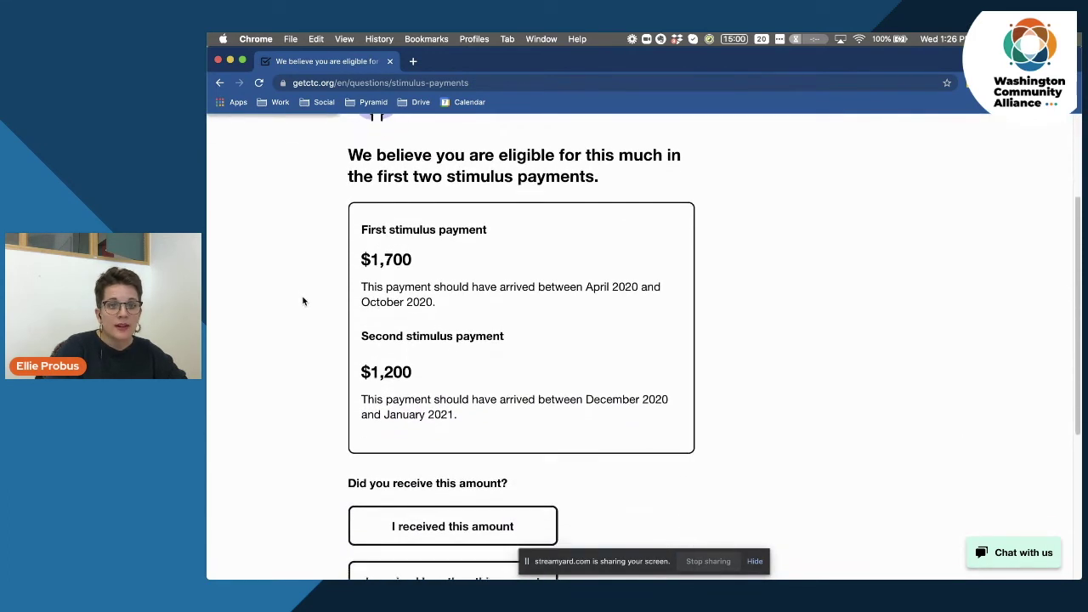
pyautogui.scroll(-1, 302, 301)
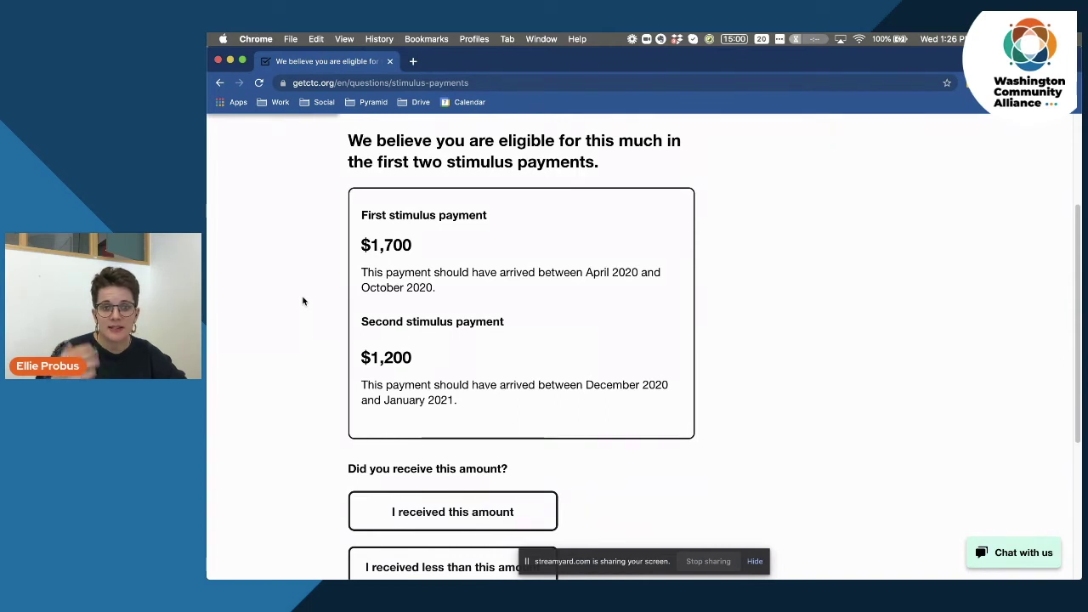
pyautogui.scroll(-2, 303, 300)
pyautogui.scroll(-2, 303, 300)
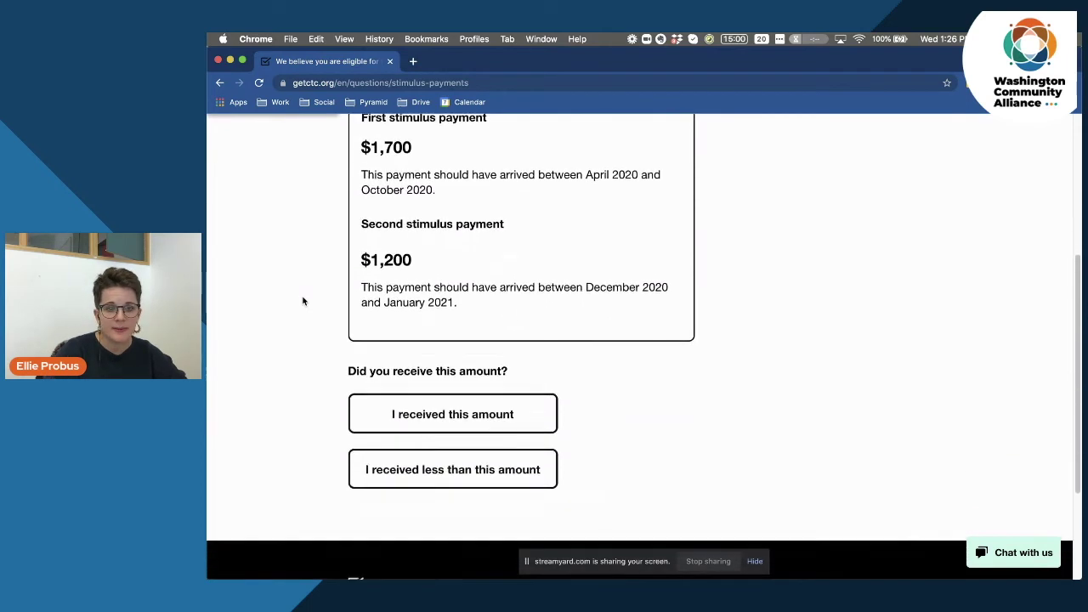
pyautogui.click(478, 443)
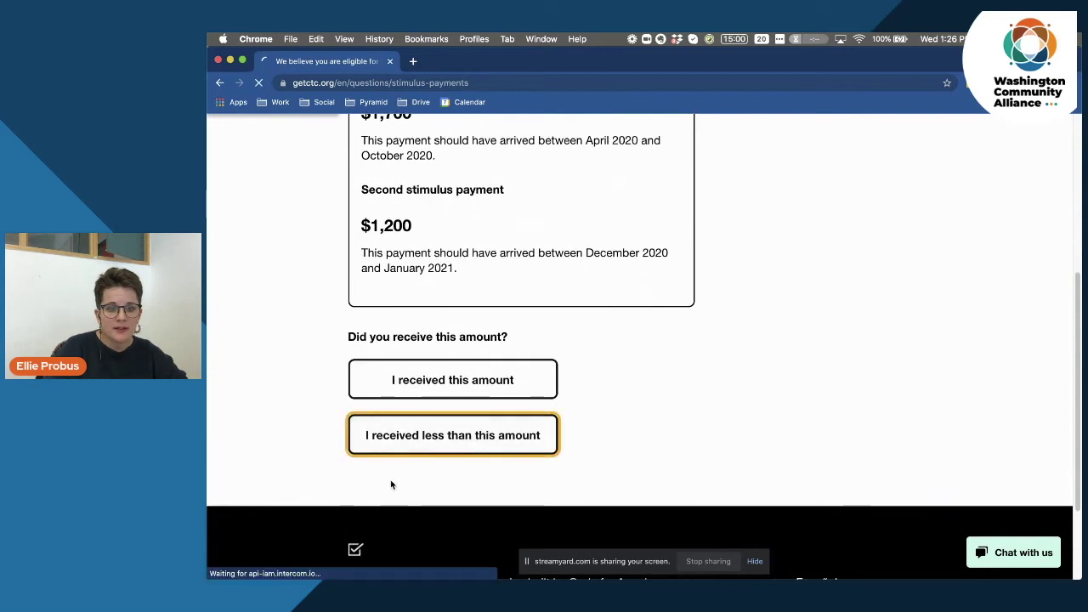
# Answer No to receiving both the first and the second stimulus payments.
pyautogui.scroll(-1, 323, 400)
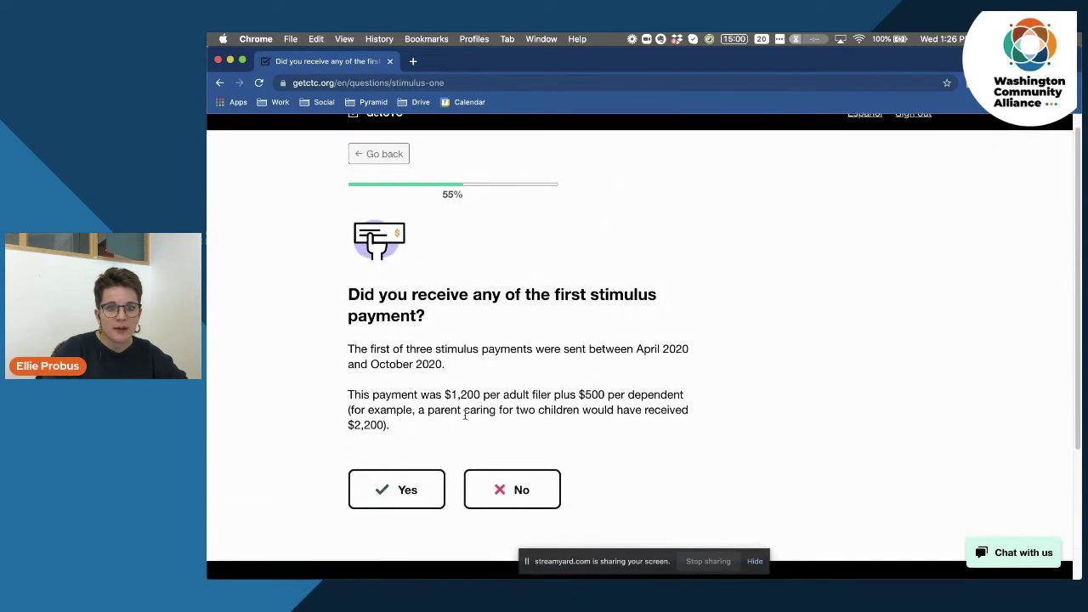
pyautogui.moveTo(405, 294); pyautogui.dragTo(478, 316)
pyautogui.click(491, 327)
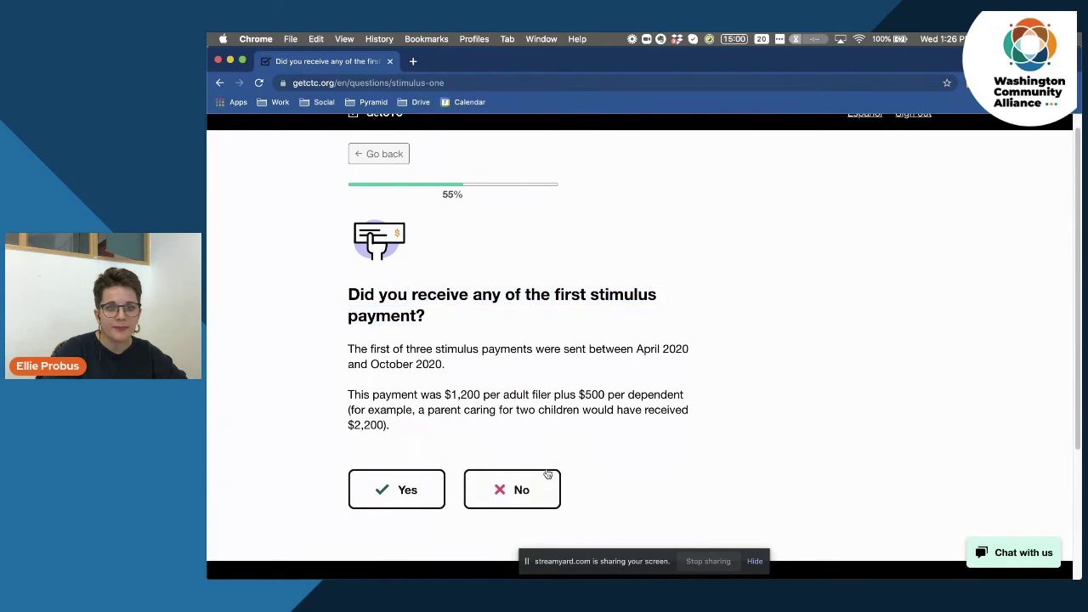
pyautogui.click(512, 487)
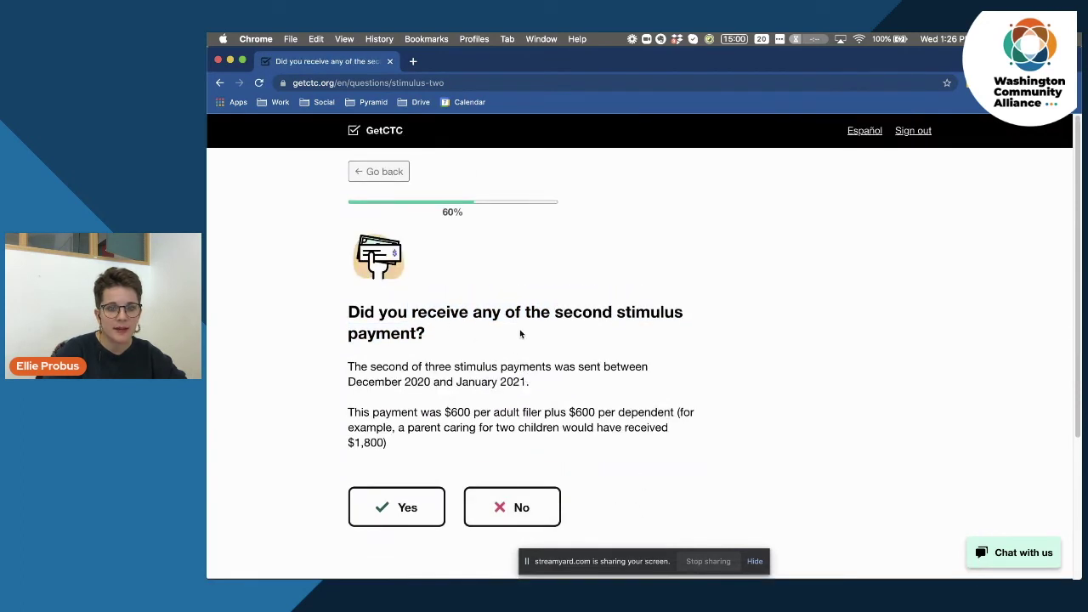
pyautogui.moveTo(528, 306); pyautogui.dragTo(624, 336)
pyautogui.click(624, 336)
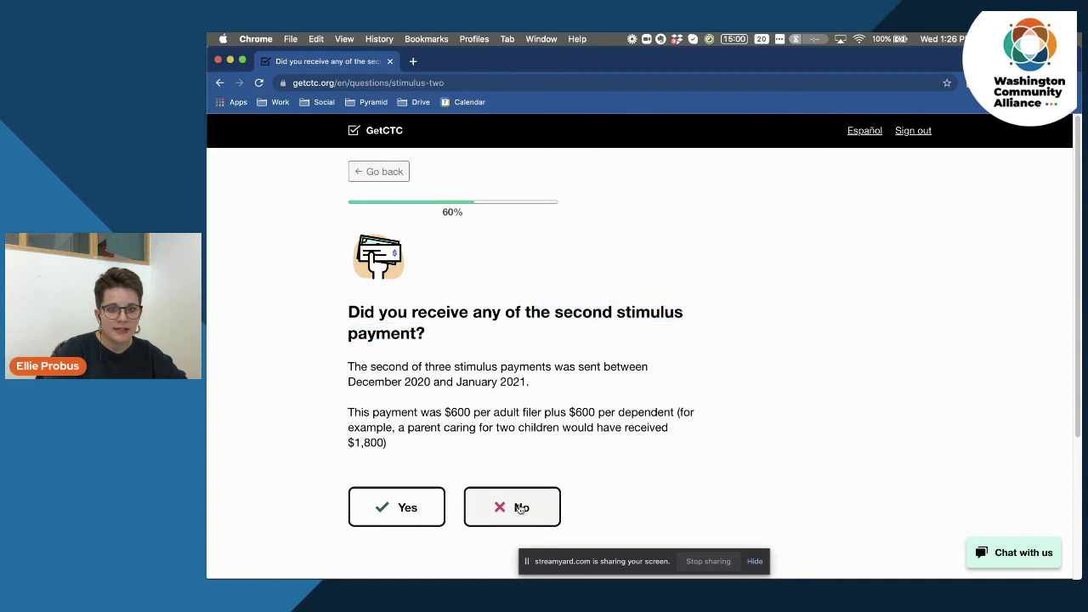
pyautogui.click(522, 507)
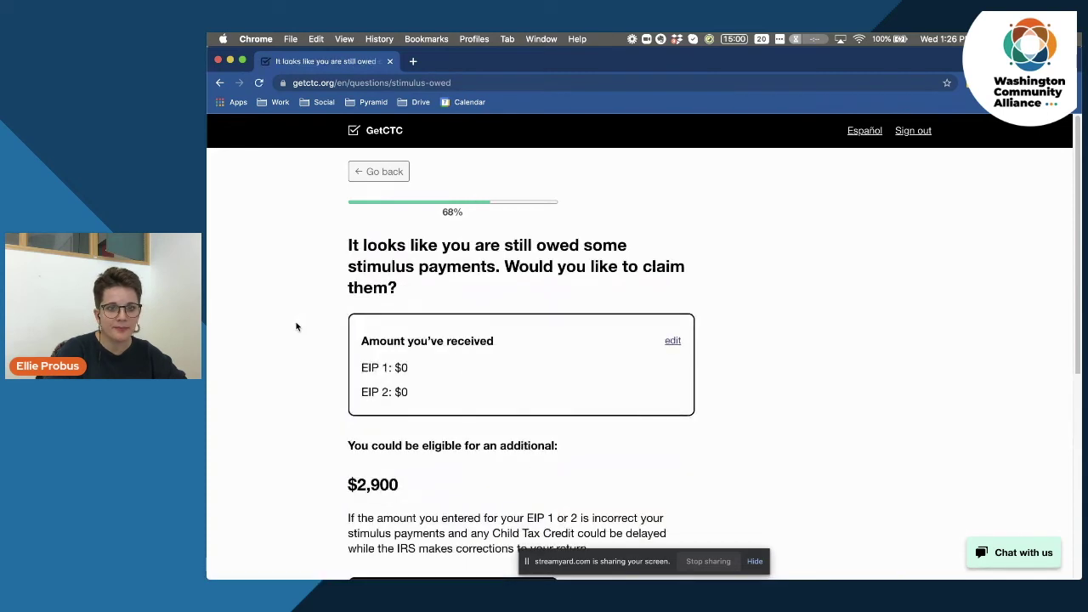
# Choose to claim the additional $2,900 in missing stimulus.
pyautogui.scroll(-5, 301, 366)
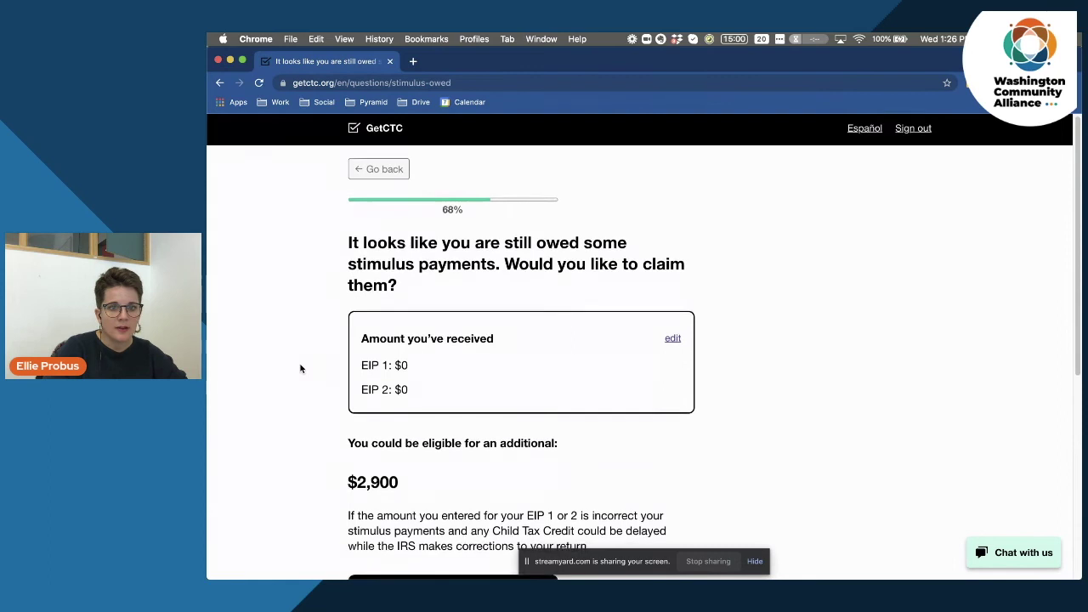
pyautogui.moveTo(359, 311); pyautogui.dragTo(453, 355)
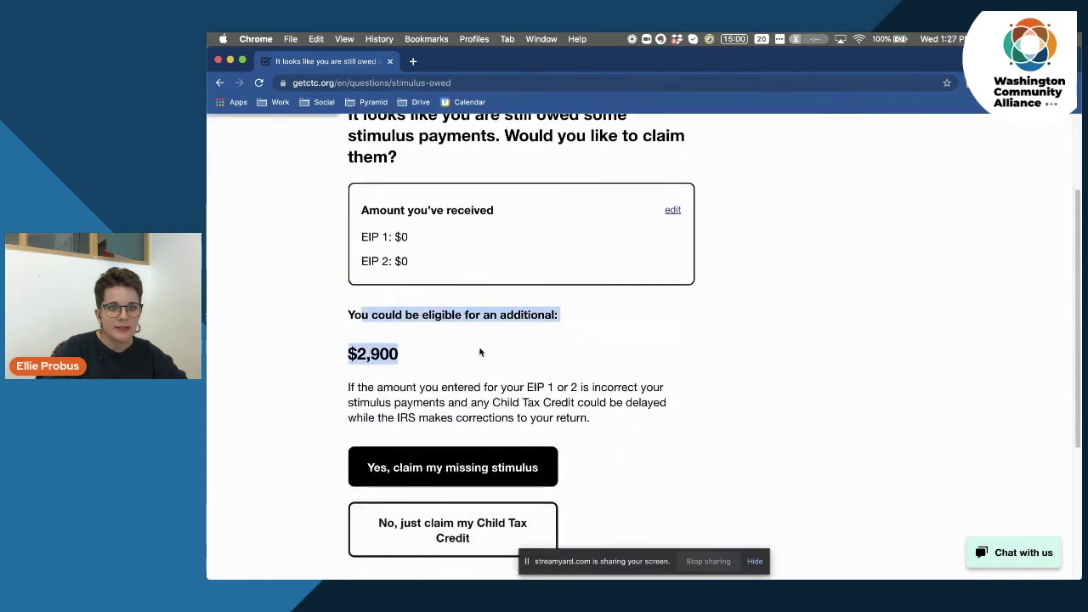
pyautogui.click(453, 354)
pyautogui.moveTo(445, 312); pyautogui.dragTo(520, 343)
pyautogui.click(500, 356)
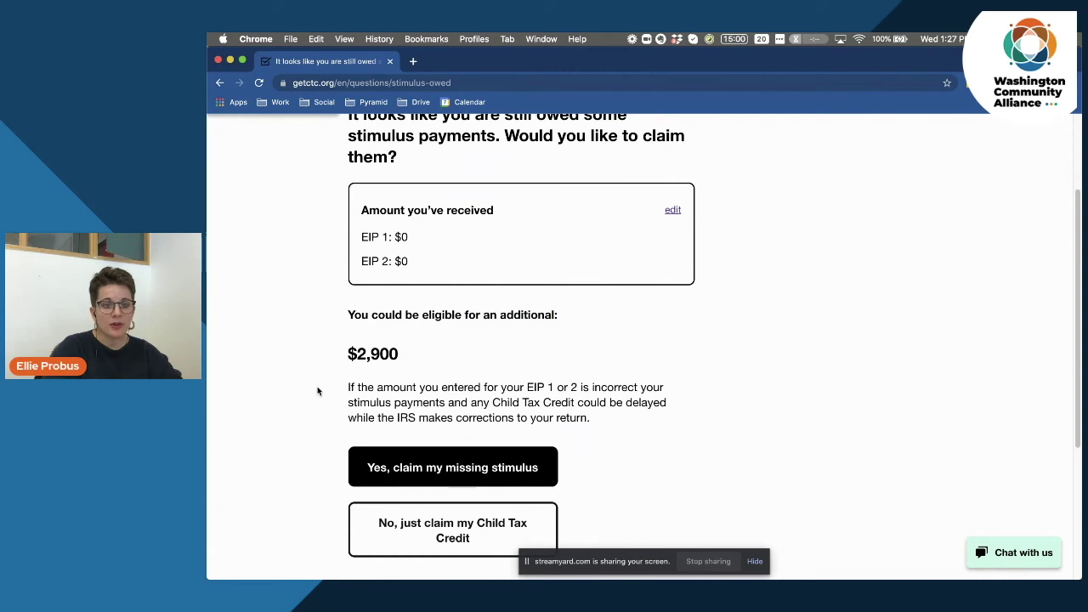
pyautogui.scroll(-3, 318, 391)
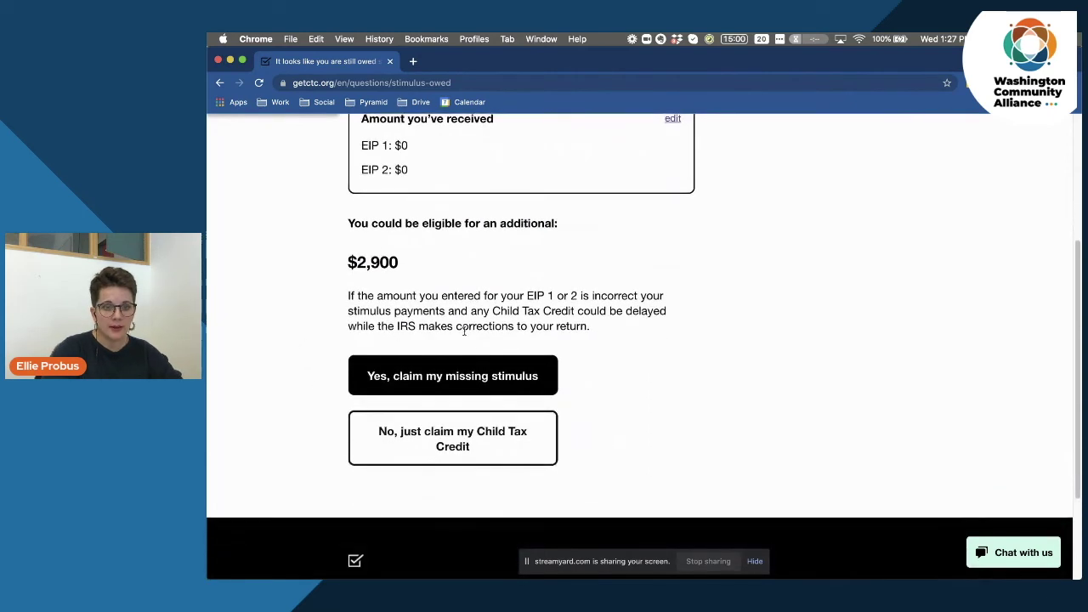
pyautogui.click(453, 376)
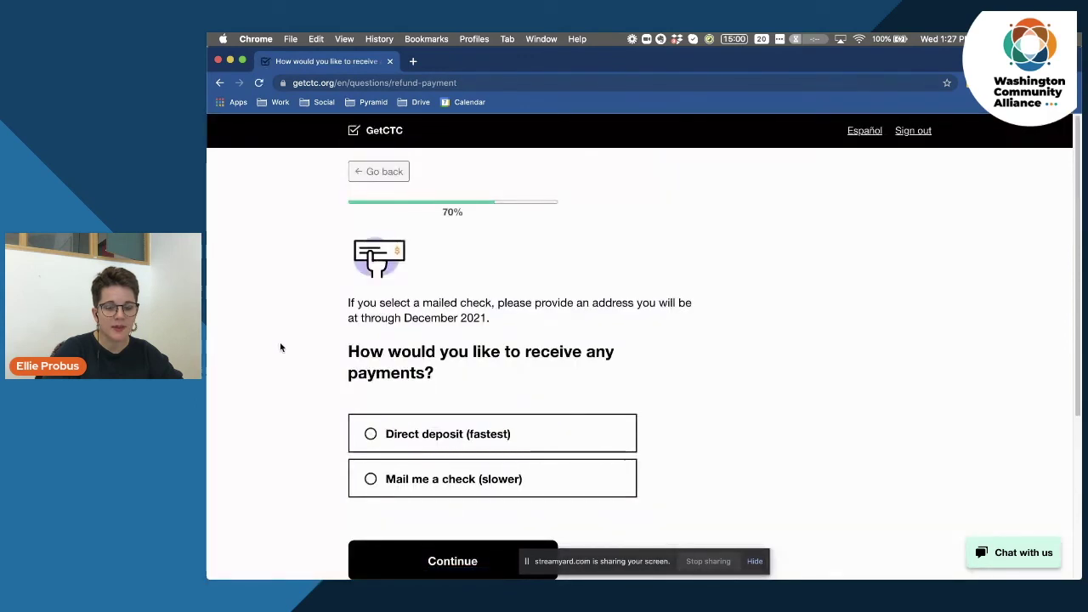
# Pick 'Direct deposit (fastest)' as the payment method and continue to the bank details page.
pyautogui.scroll(-1, 280, 347)
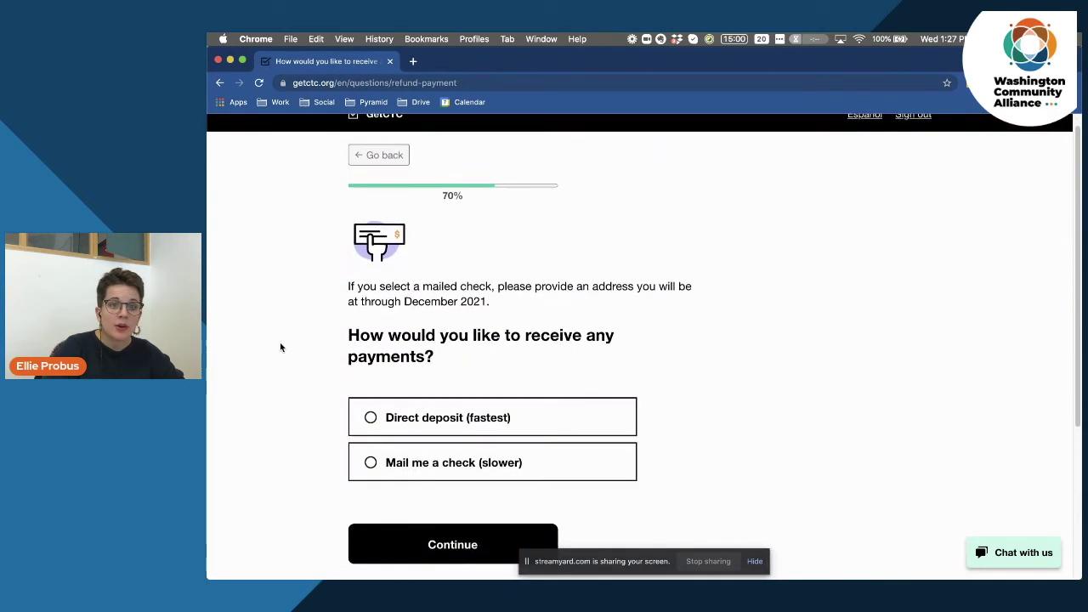
pyautogui.scroll(-1, 280, 347)
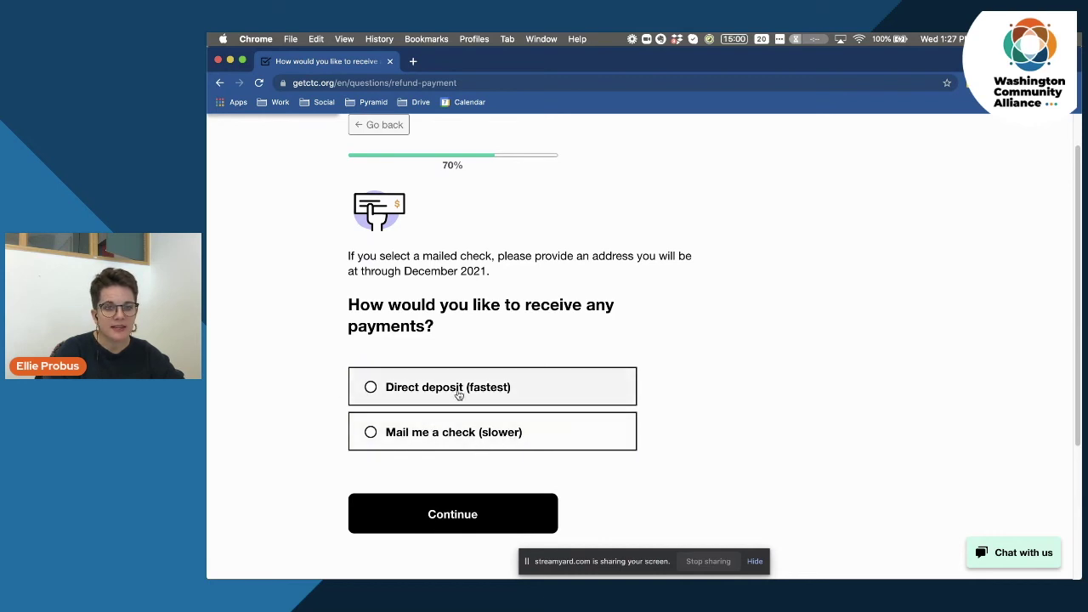
pyautogui.click(369, 387)
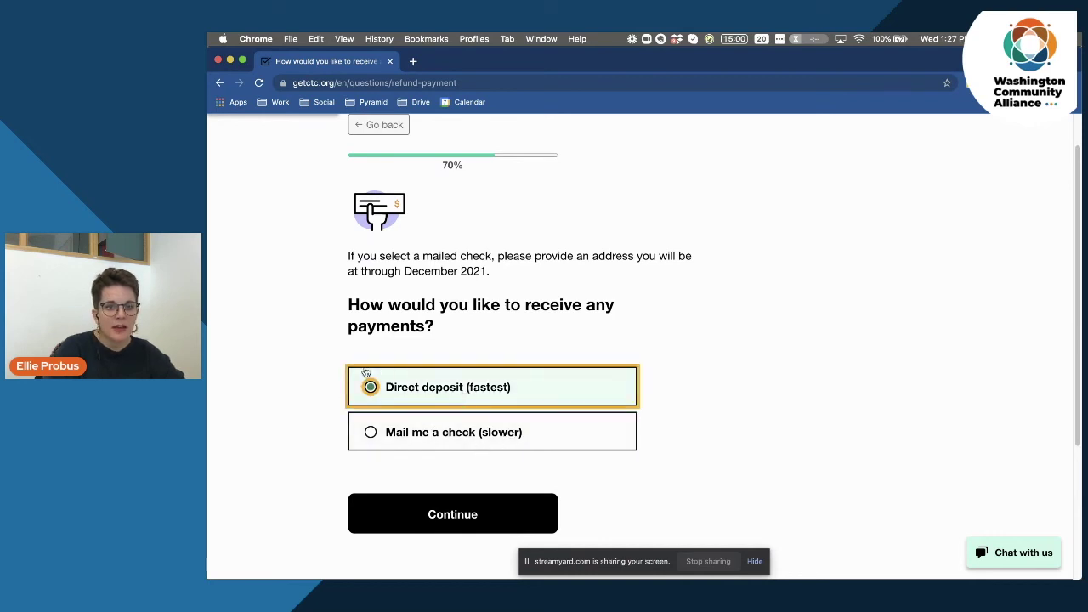
pyautogui.click(415, 507)
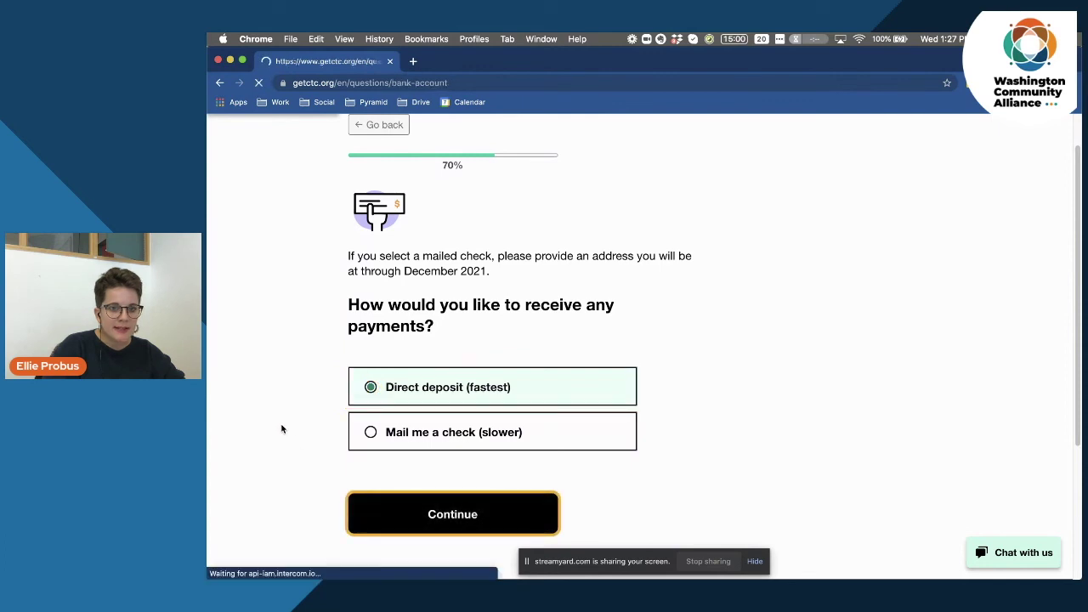
pyautogui.scroll(-2, 297, 397)
# Enter 'Sample Bank' as the bank name, choose a checking account, and confirm your name is on it.
pyautogui.click(386, 301)
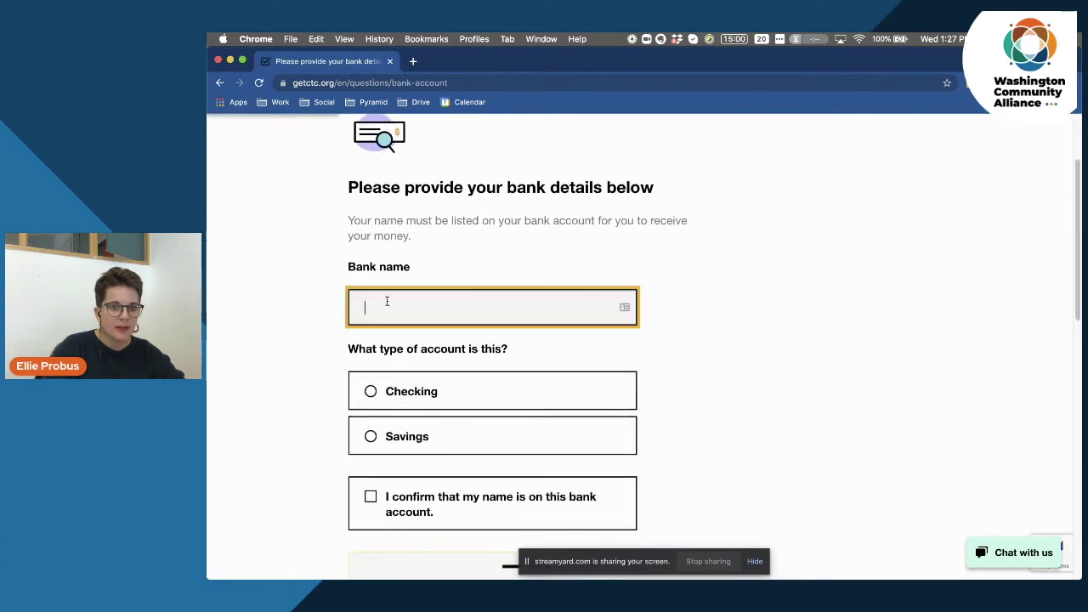
pyautogui.write('Sam')
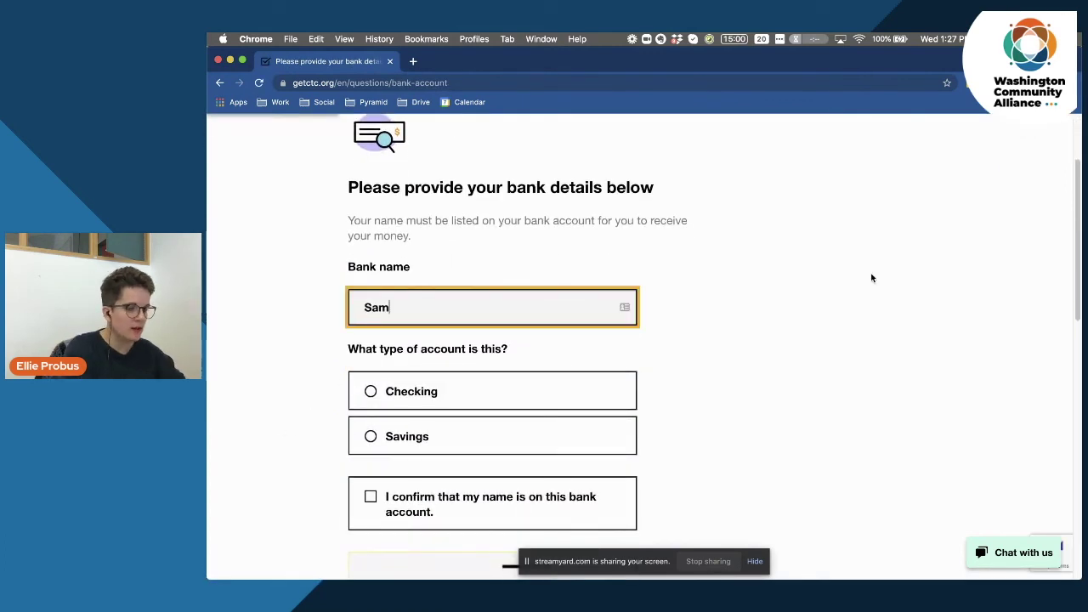
pyautogui.write('ple Bank')
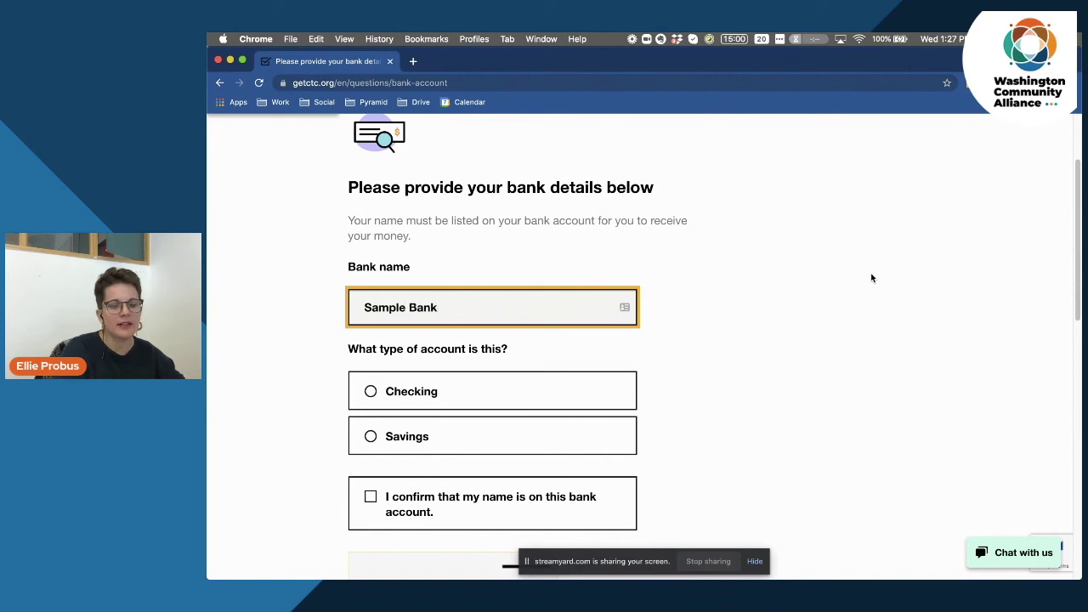
pyautogui.click(356, 269)
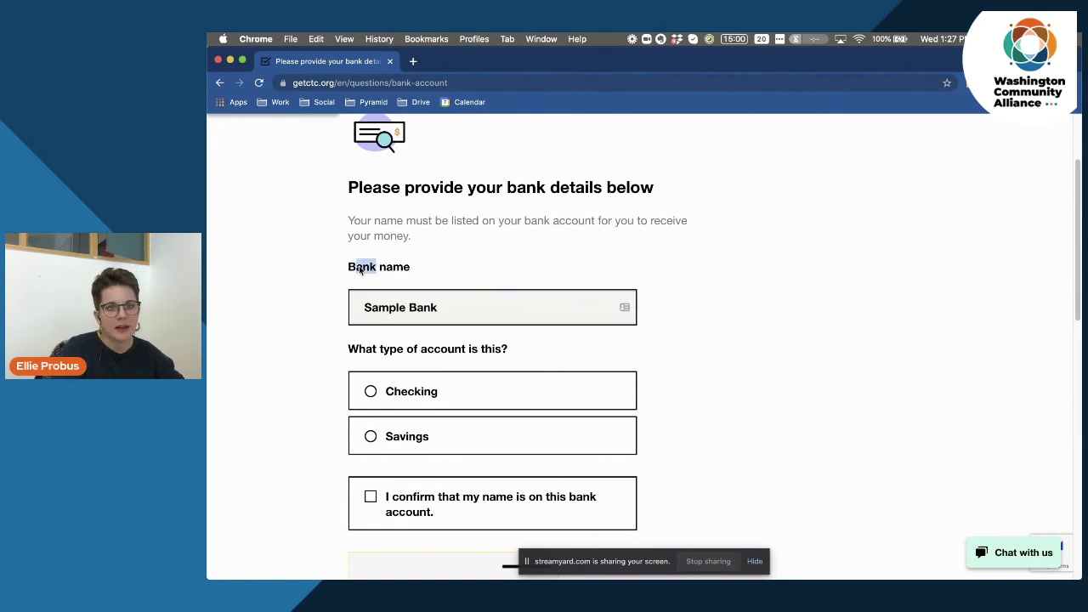
pyautogui.scroll(-1, 330, 336)
pyautogui.scroll(-1, 357, 341)
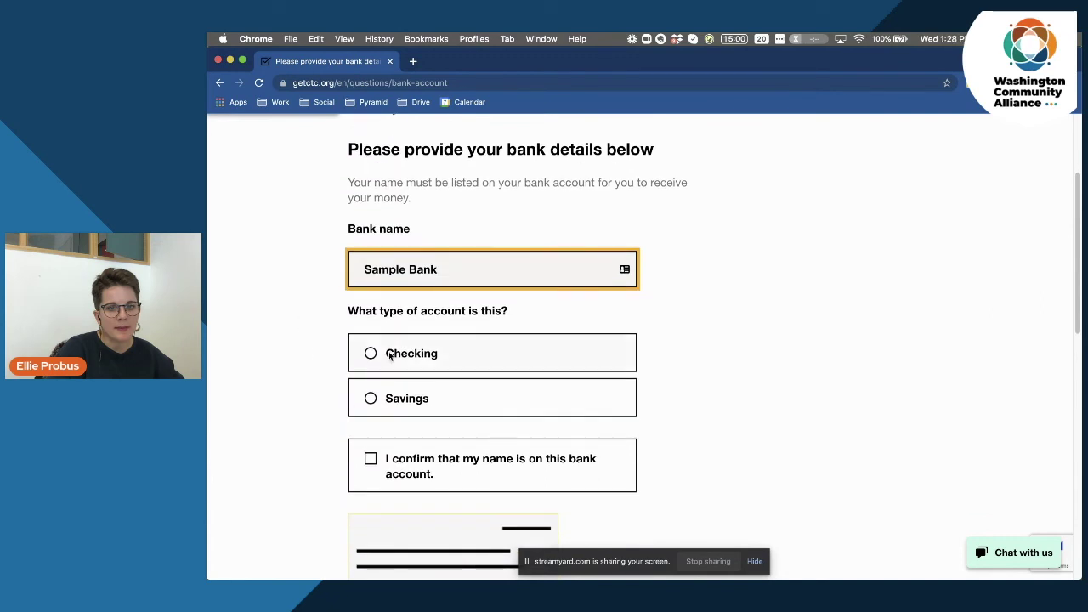
pyautogui.click(365, 353)
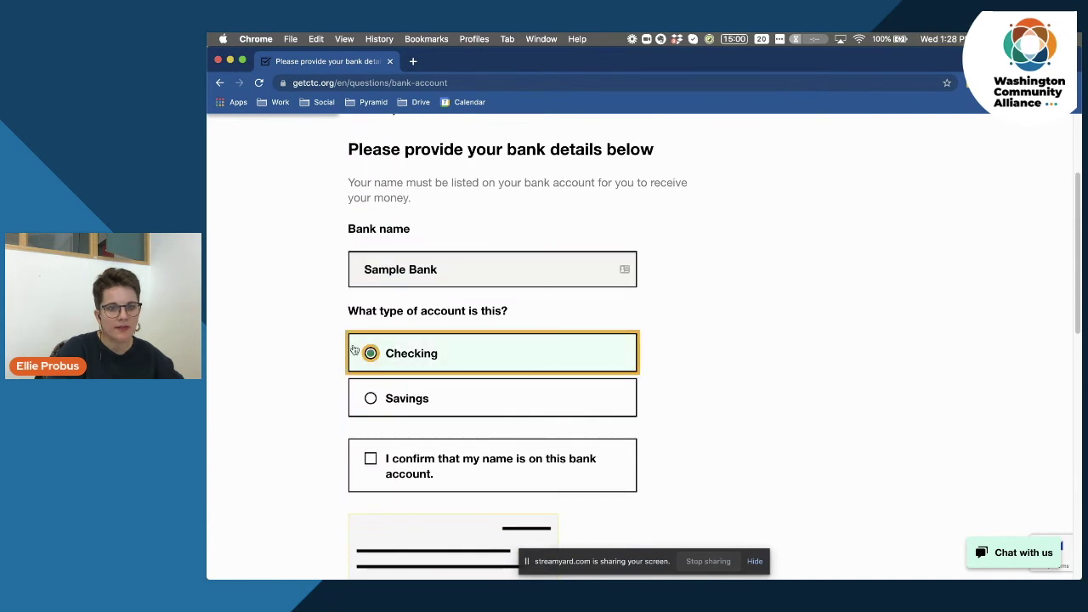
pyautogui.scroll(-5, 313, 348)
pyautogui.click(370, 308)
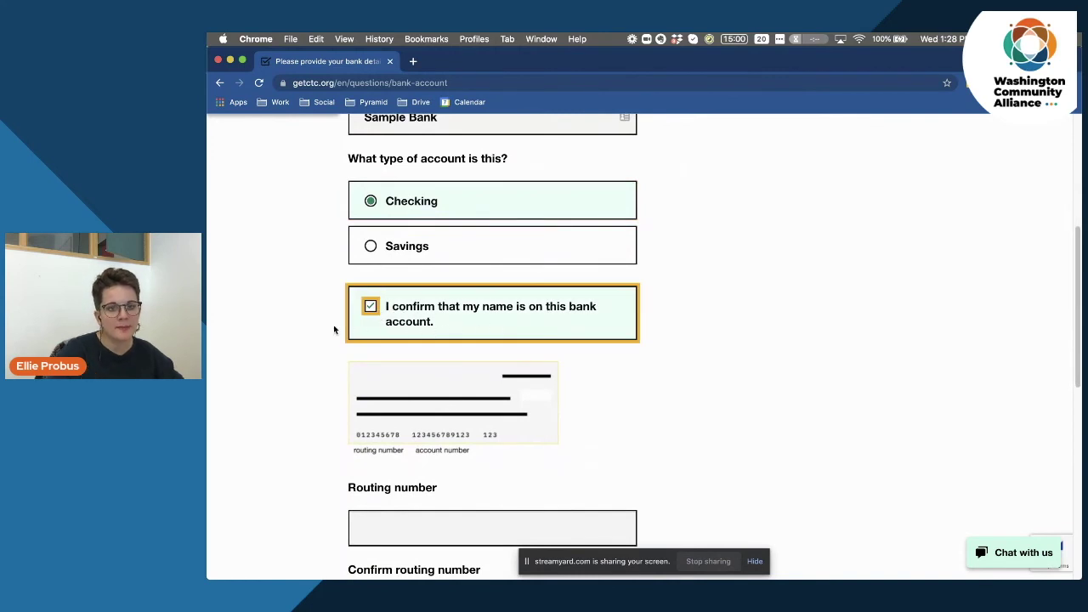
# Paste the routing number into both the routing number and confirmation fields.
pyautogui.scroll(-1, 280, 339)
pyautogui.scroll(-1, 280, 340)
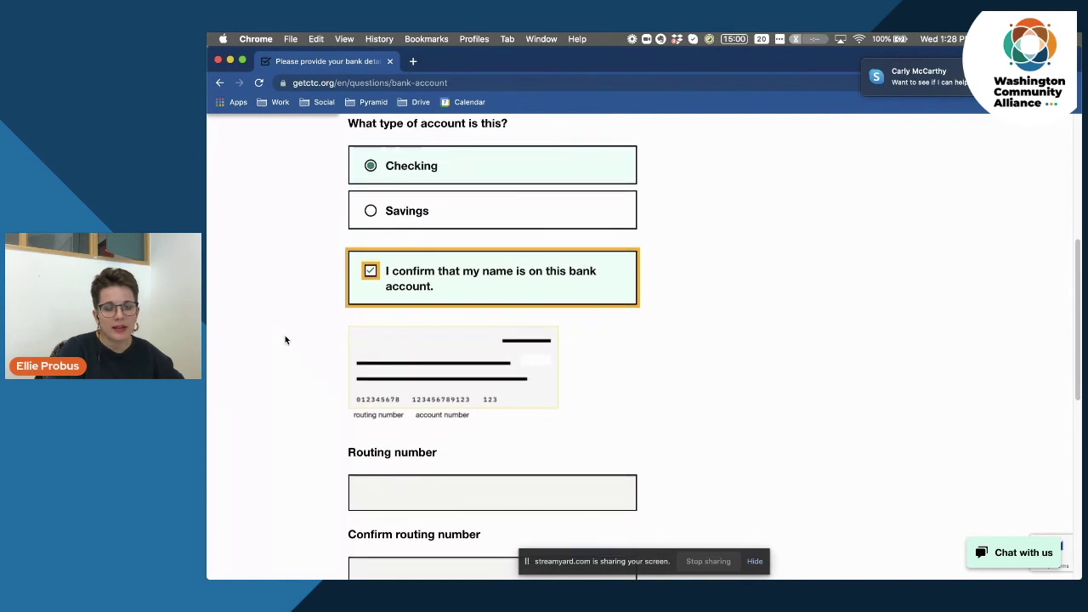
pyautogui.scroll(-1, 285, 340)
pyautogui.scroll(-2, 285, 340)
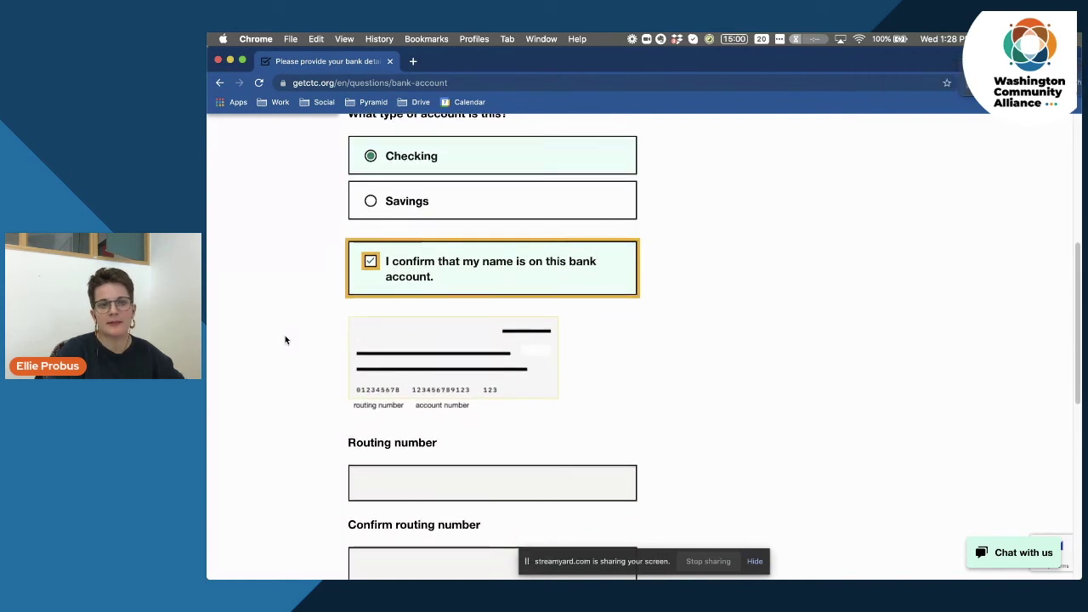
pyautogui.scroll(-5, 289, 339)
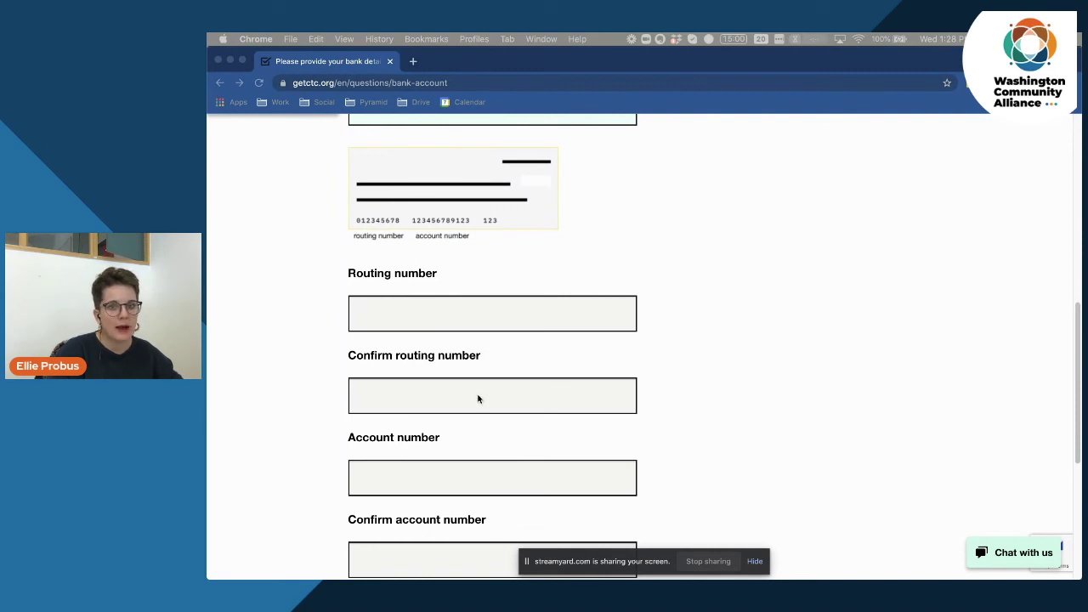
pyautogui.click(402, 314)
pyautogui.write('123456789')
pyautogui.click(425, 387)
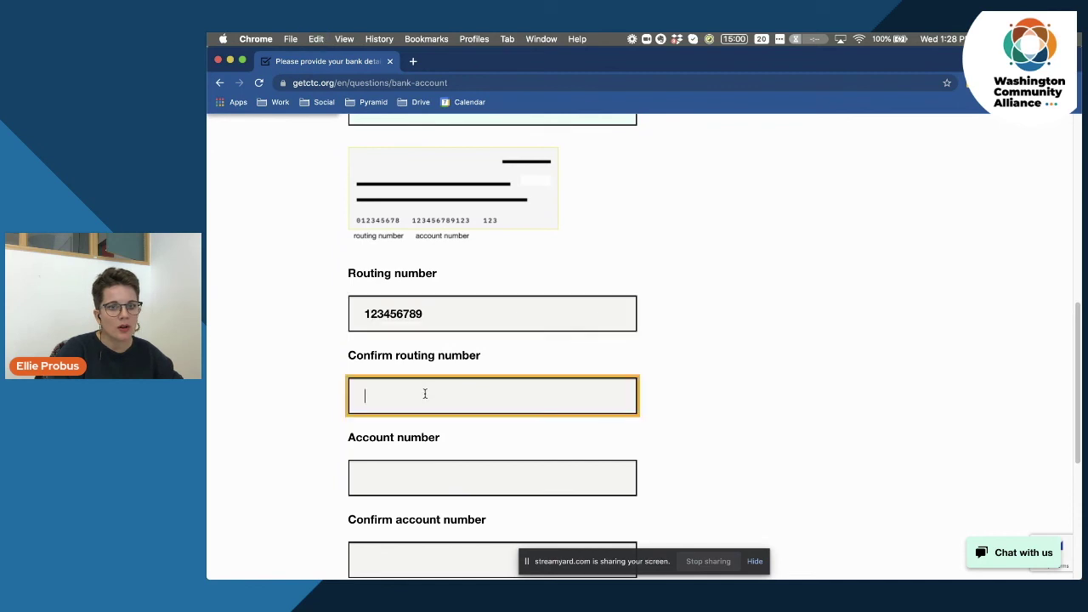
pyautogui.write('123456789')
pyautogui.press('super+Tab')
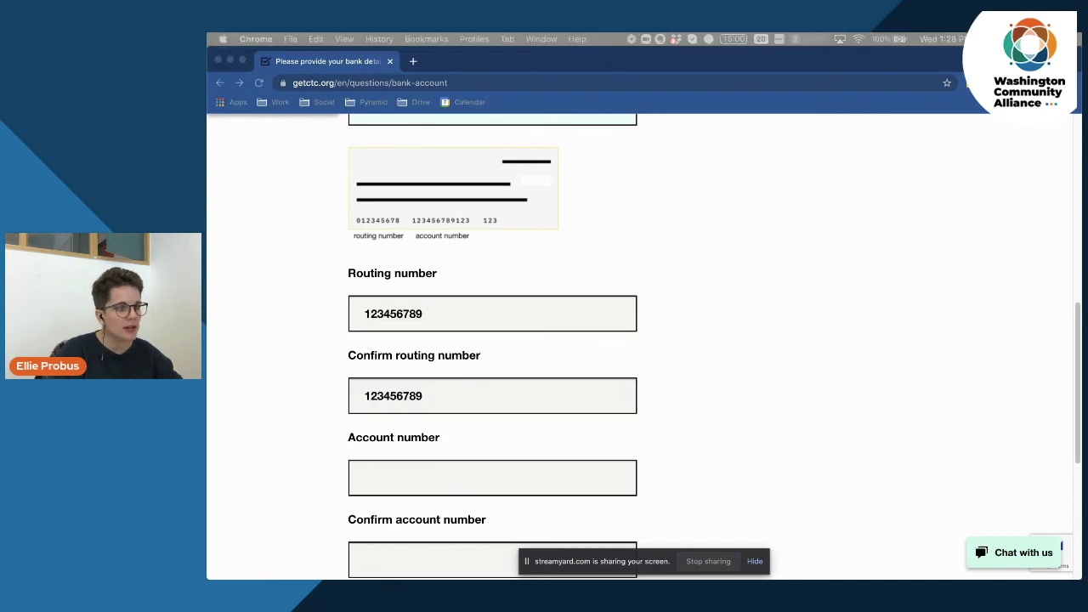
pyautogui.press('super+Tab')
# Paste the account number into both account fields, submit, and accept the bank information as correct.
pyautogui.click(413, 476)
pyautogui.press('super+v')
pyautogui.scroll(-3, 309, 421)
pyautogui.click(395, 436)
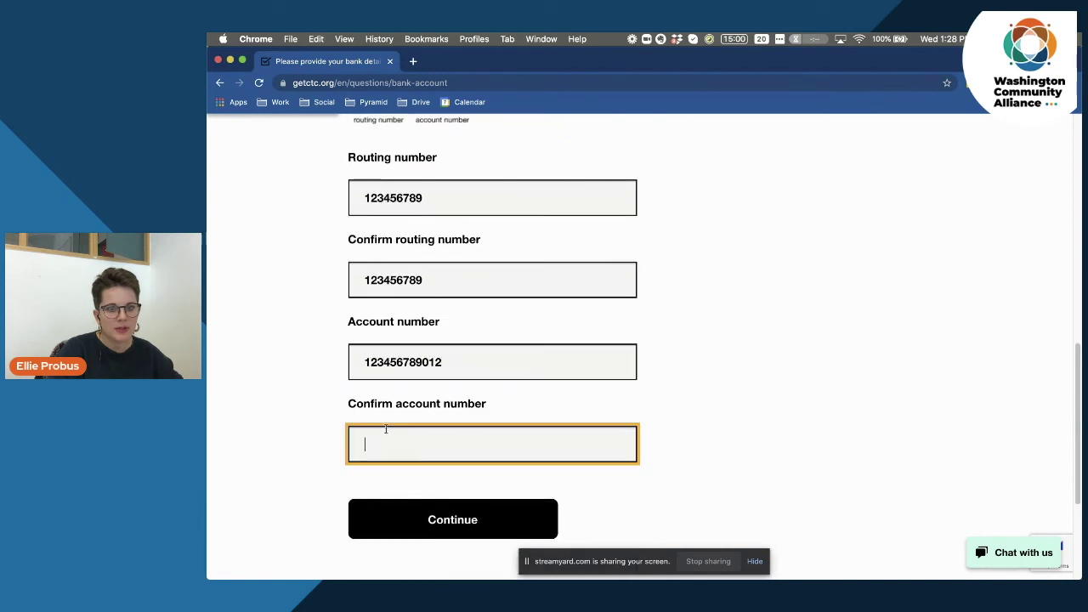
pyautogui.press('super+v')
pyautogui.click(302, 412)
pyautogui.press('Return')
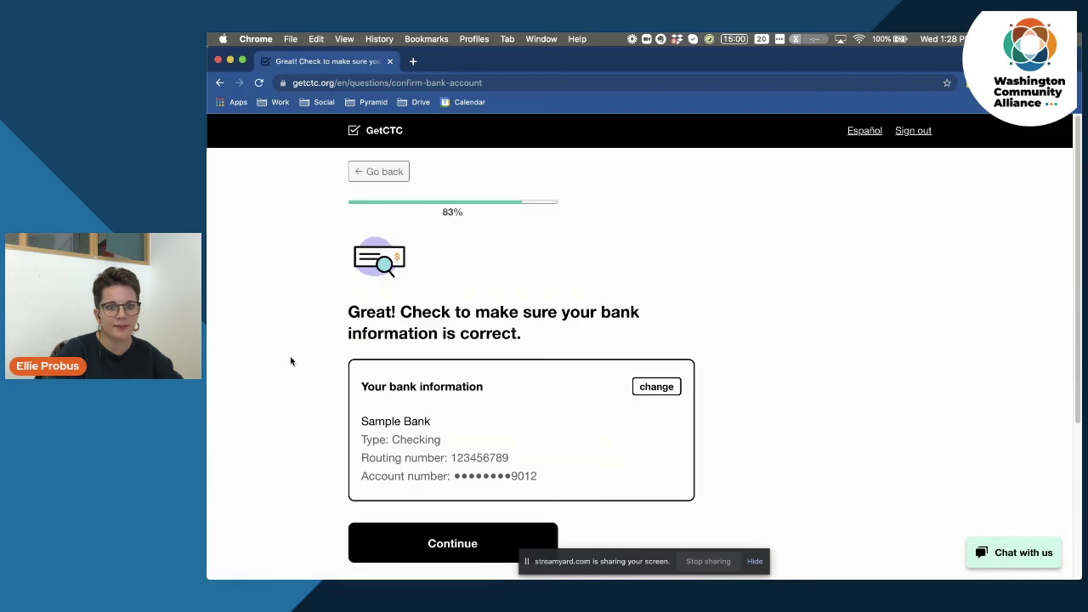
pyautogui.scroll(-2, 291, 356)
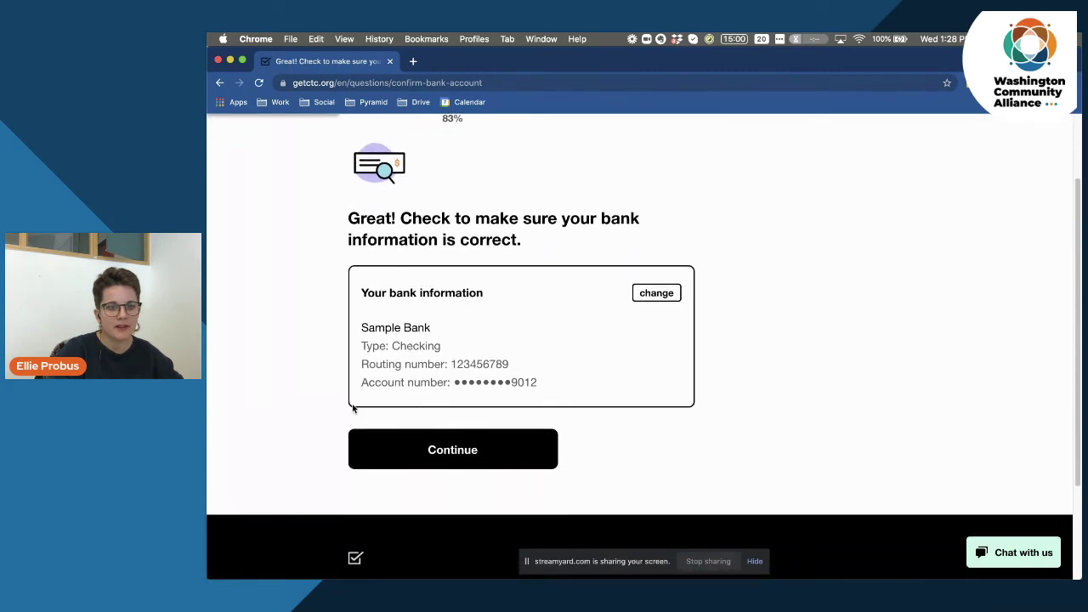
pyautogui.click(450, 456)
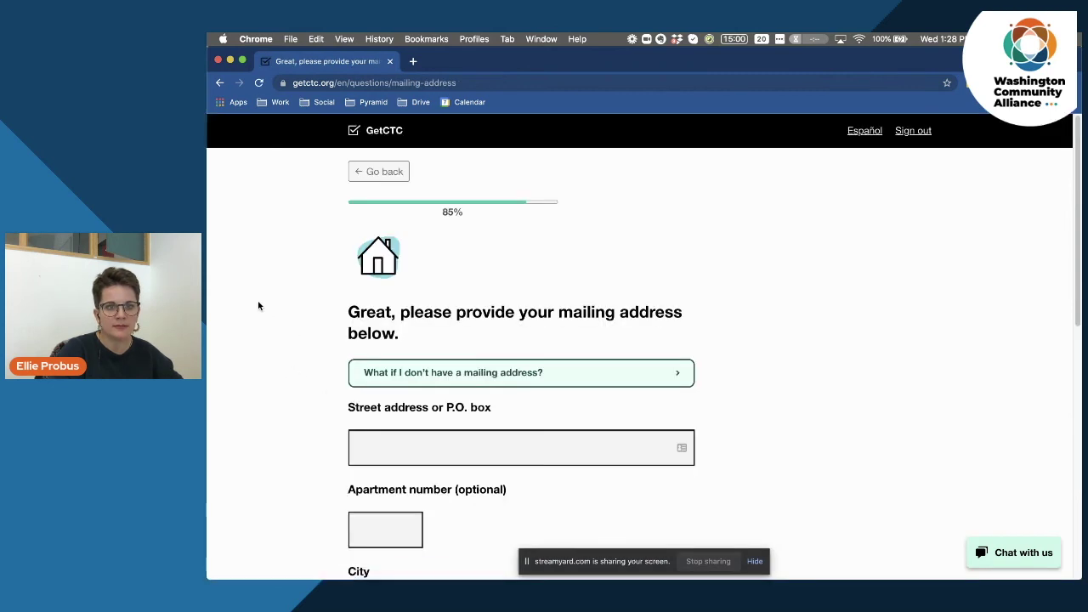
# Expand the 'What if I don't have a mailing address?' help and read its advice.
pyautogui.scroll(-2, 273, 308)
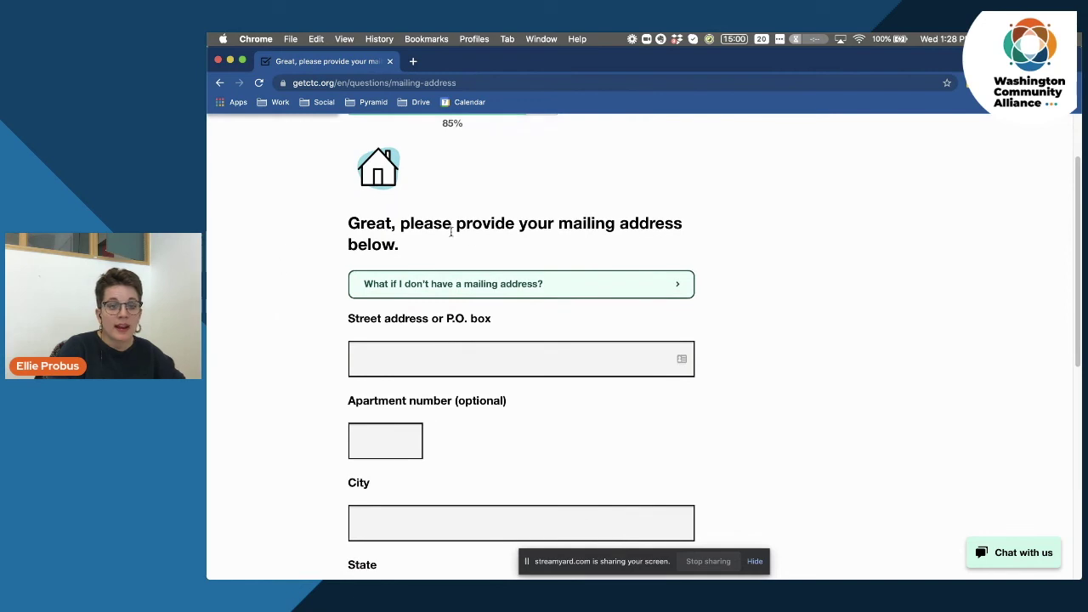
pyautogui.click(583, 288)
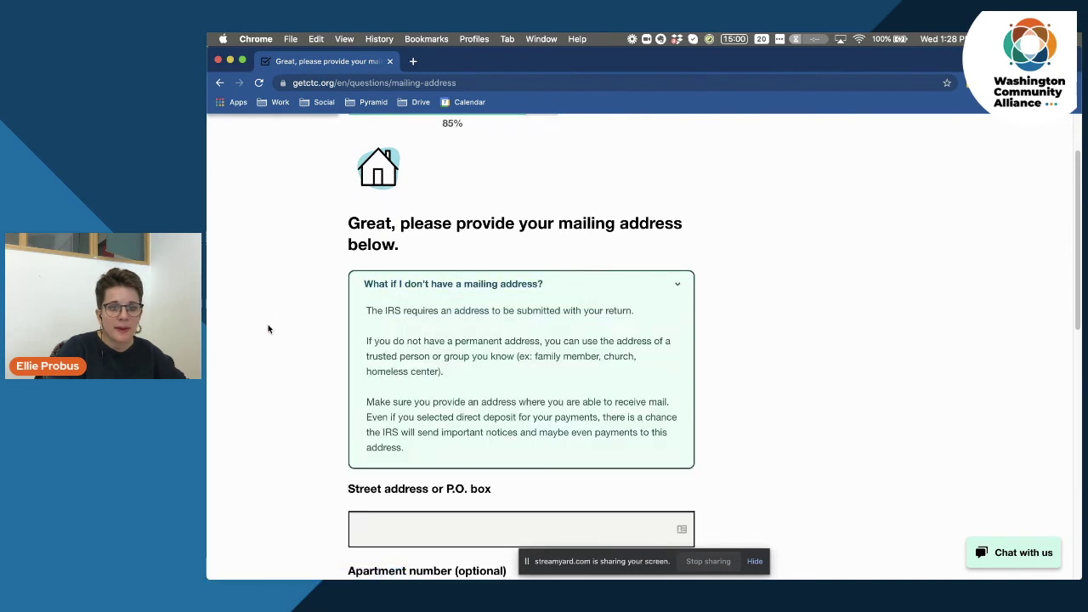
pyautogui.scroll(-1, 268, 329)
pyautogui.scroll(-2, 268, 329)
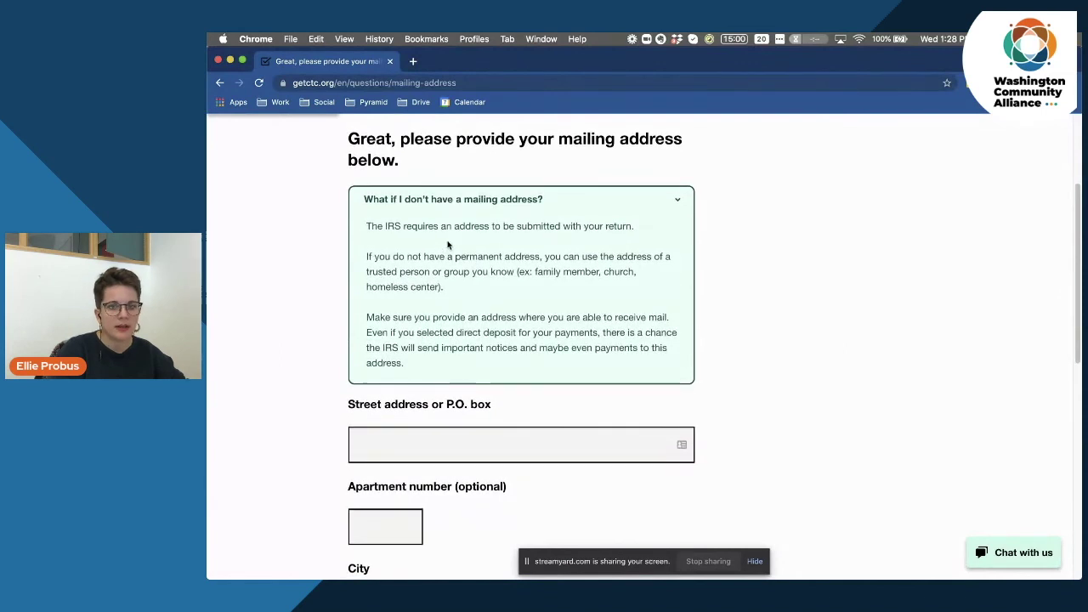
pyautogui.moveTo(403, 250); pyautogui.dragTo(524, 297)
pyautogui.click(495, 299)
pyautogui.scroll(-2, 466, 345)
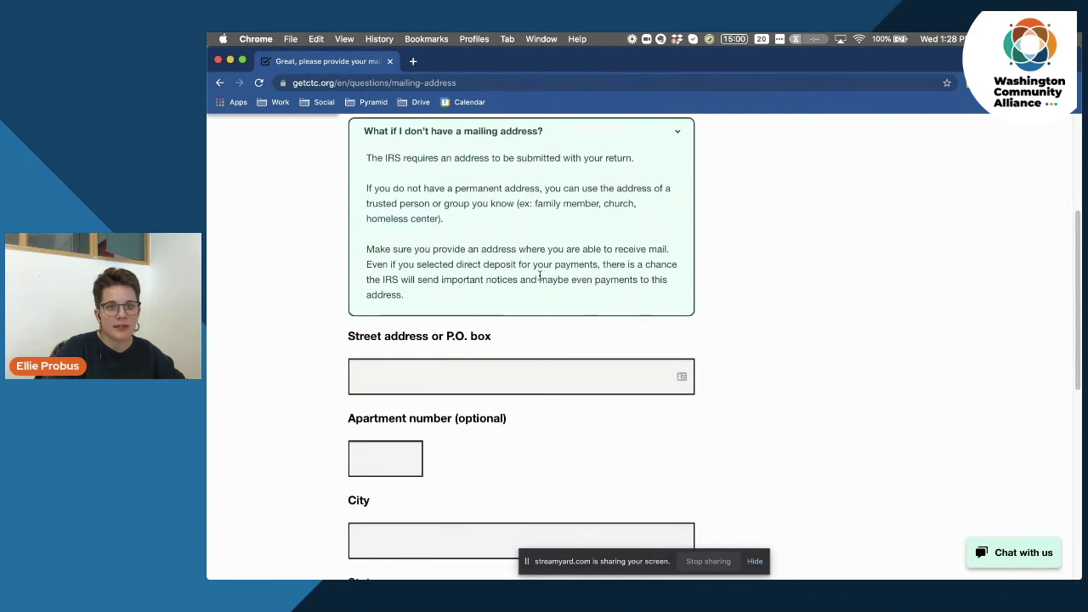
# Fill in the mailing street address, city, state and ZIP code, then submit and confirm the address.
pyautogui.click(540, 377)
pyautogui.write('1234 ')
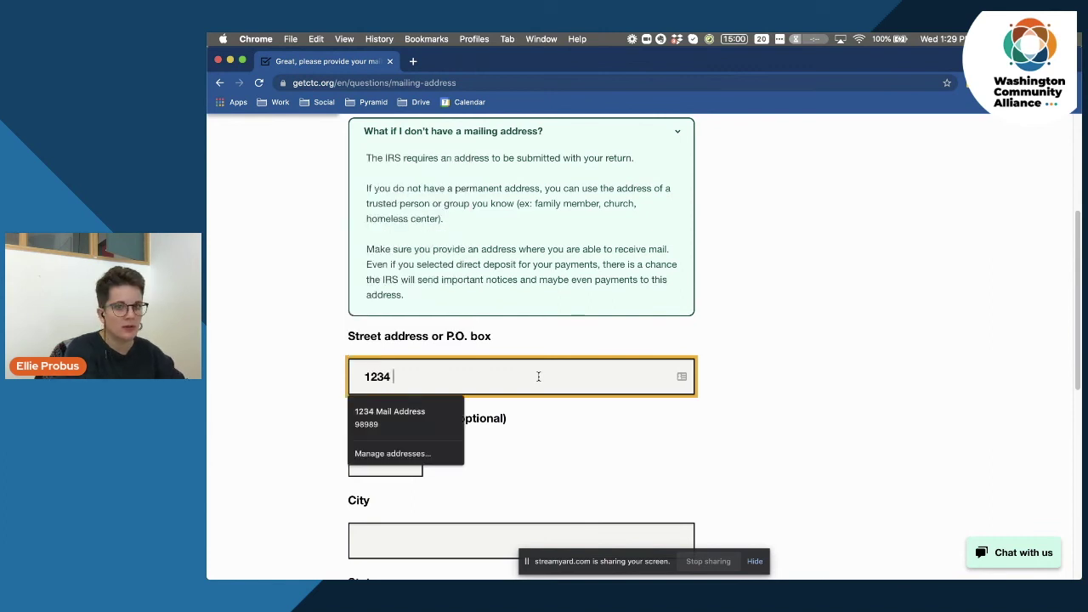
pyautogui.write('Stree')
pyautogui.press('Tab')
pyautogui.press('Tab')
pyautogui.write('Sea')
pyautogui.press('Tab')
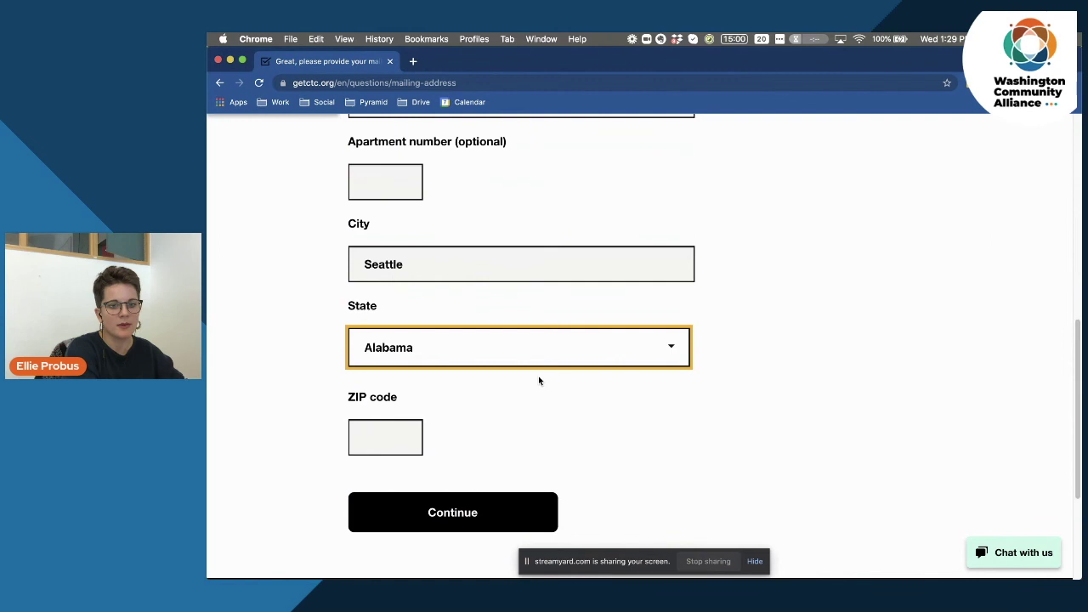
pyautogui.press('w')
pyautogui.press('Tab')
pyautogui.write('98118')
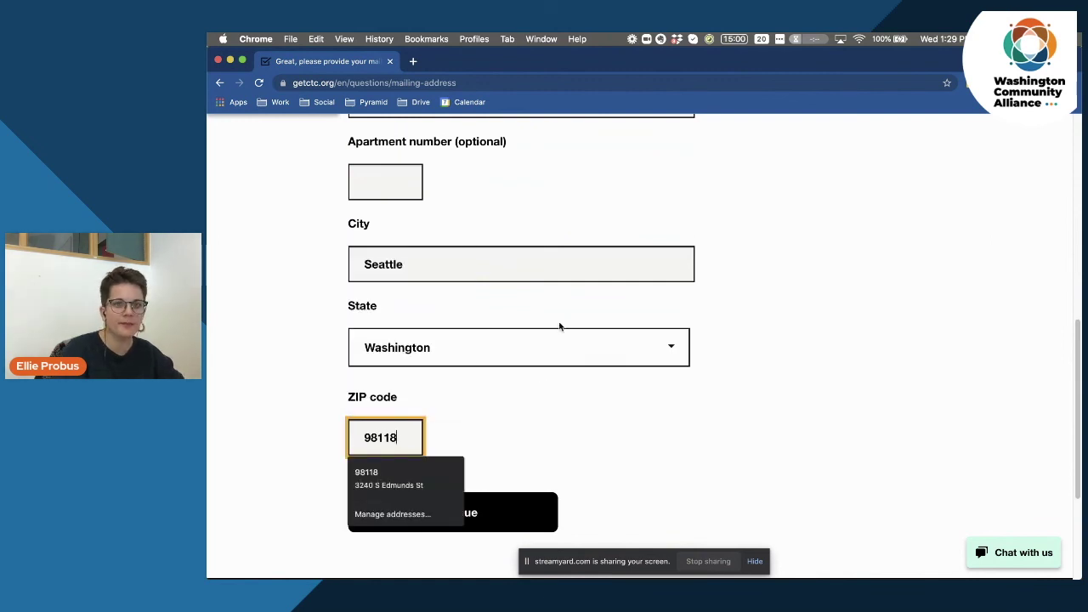
pyautogui.press('Escape')
pyautogui.scroll(3, 267, 343)
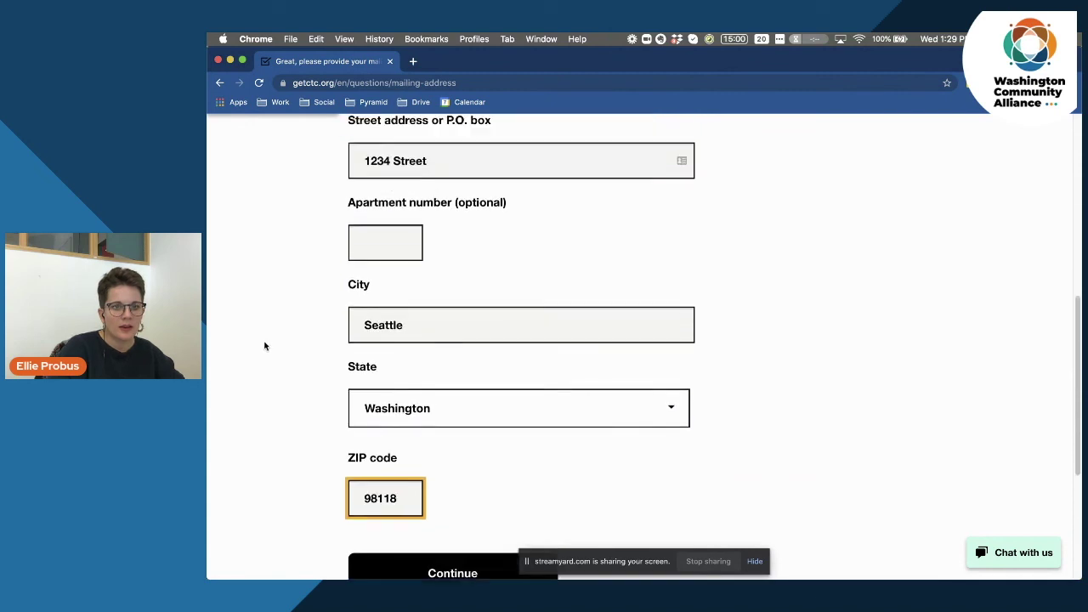
pyautogui.scroll(-4, 266, 345)
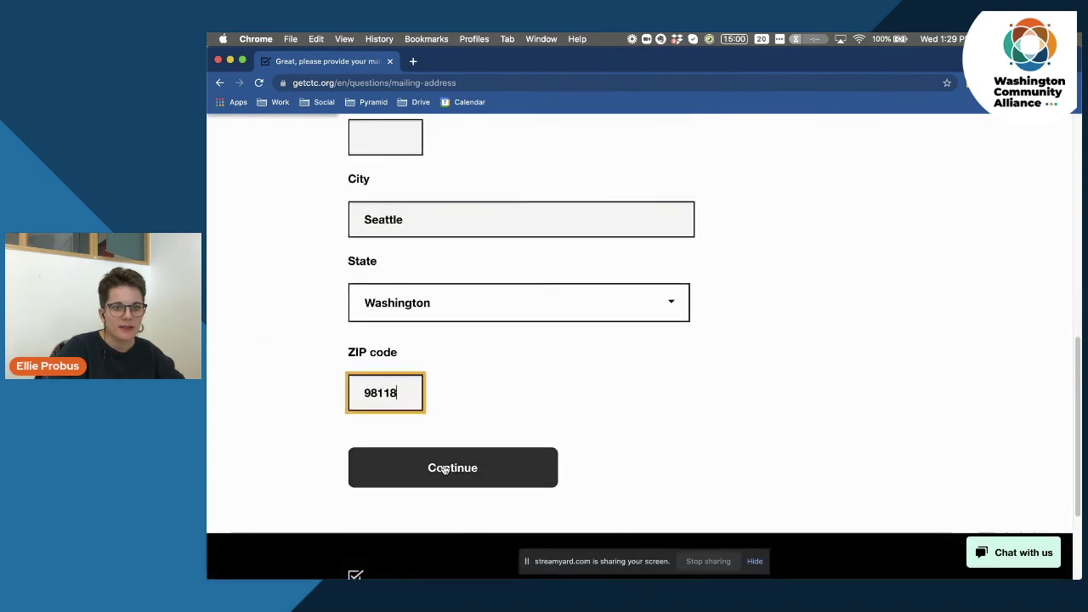
pyautogui.click(461, 474)
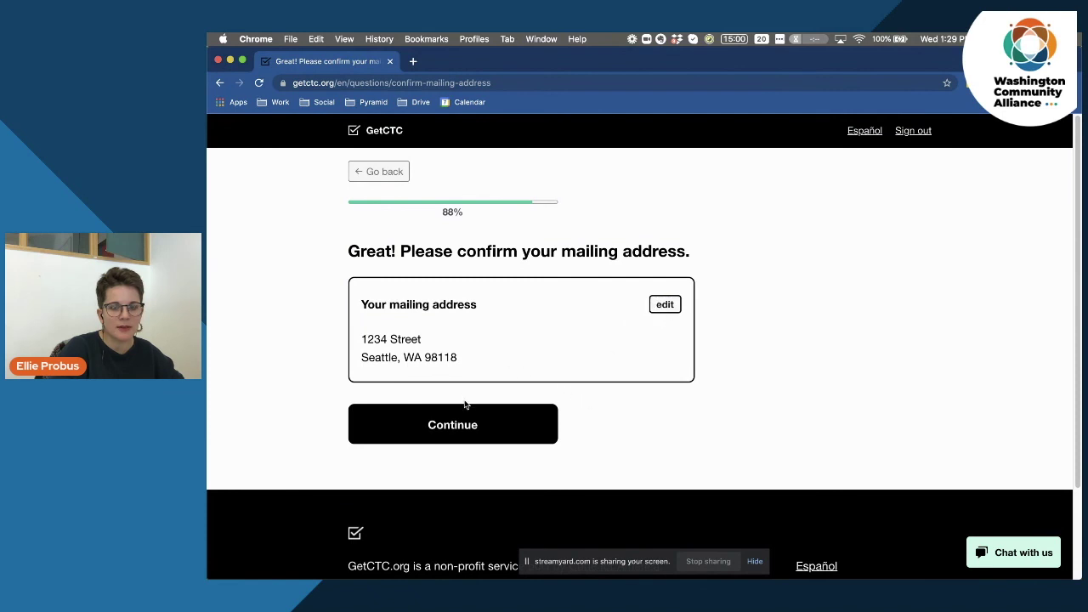
pyautogui.click(470, 432)
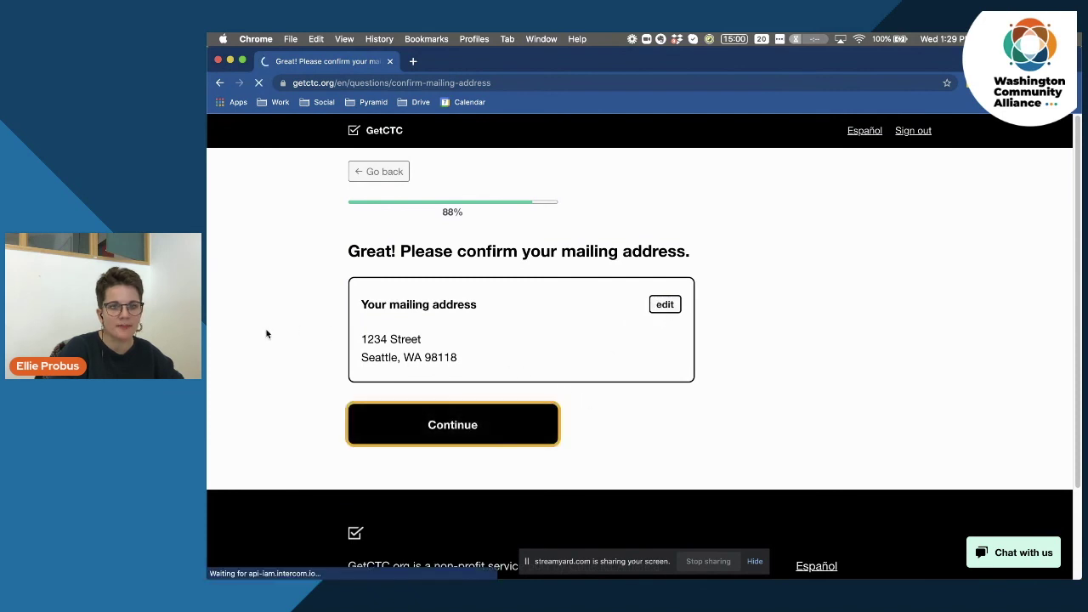
# Tick 'None of the above' for the IP PIN question and continue to the review page.
pyautogui.scroll(-1, 292, 336)
pyautogui.scroll(-3, 292, 336)
pyautogui.scroll(1, 293, 335)
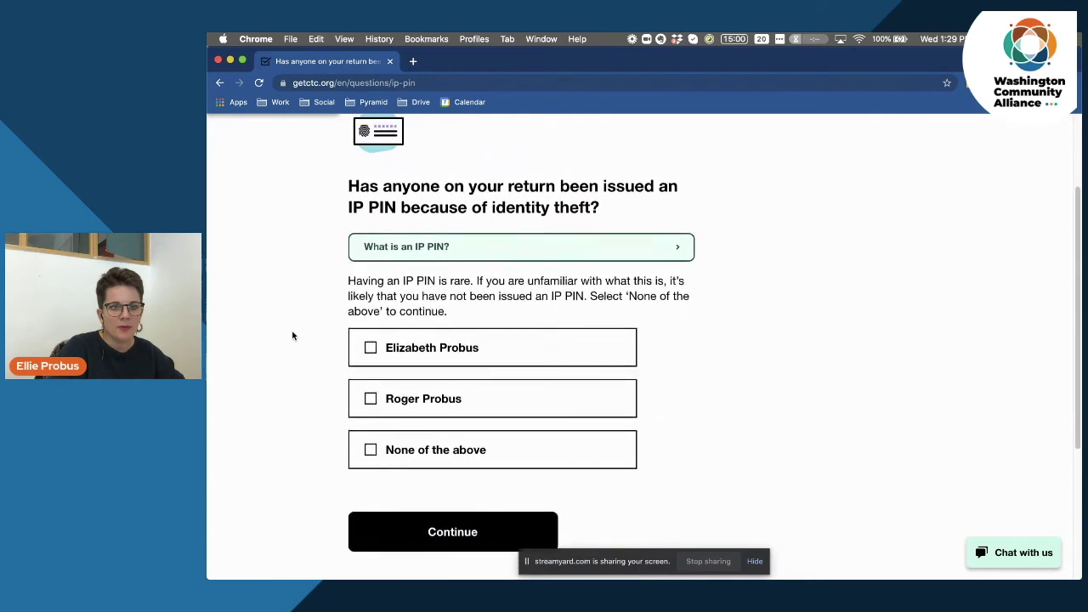
pyautogui.moveTo(383, 190); pyautogui.dragTo(604, 220)
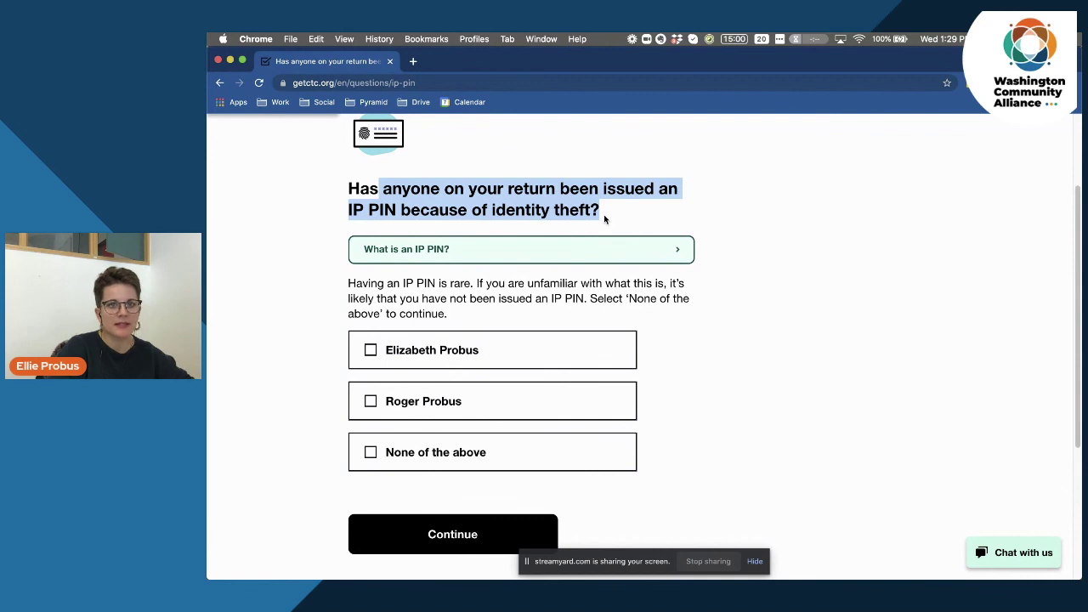
pyautogui.click(605, 220)
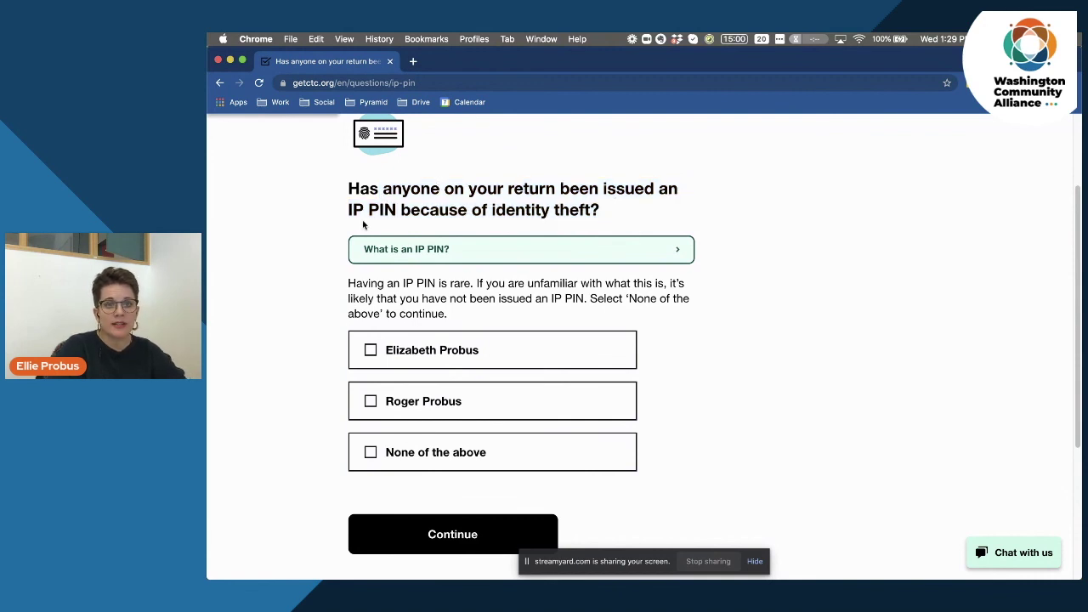
pyautogui.moveTo(349, 211); pyautogui.dragTo(402, 212)
pyautogui.click(507, 216)
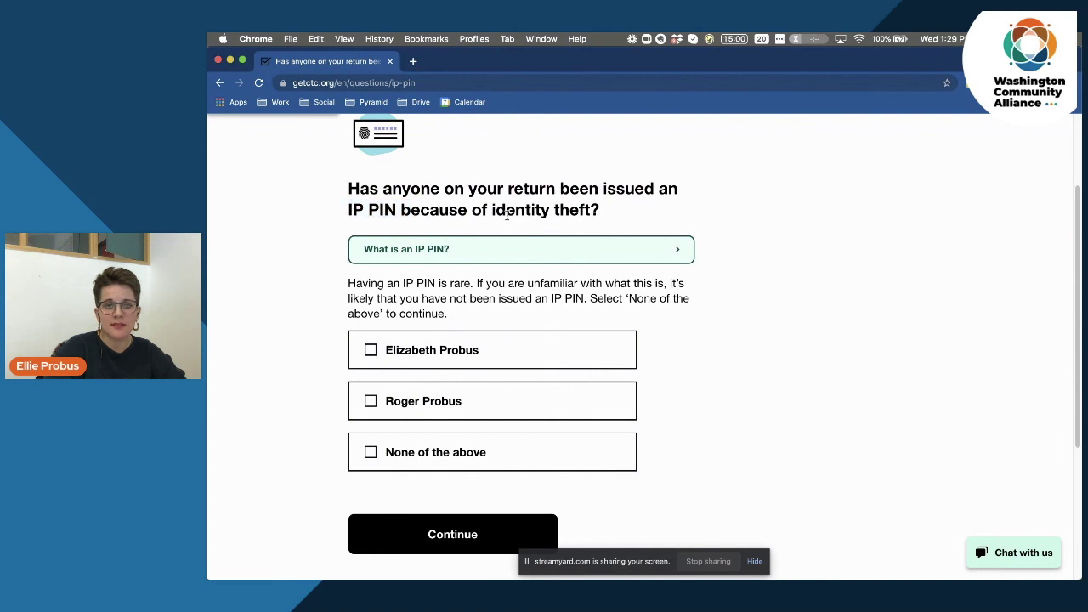
pyautogui.click(422, 459)
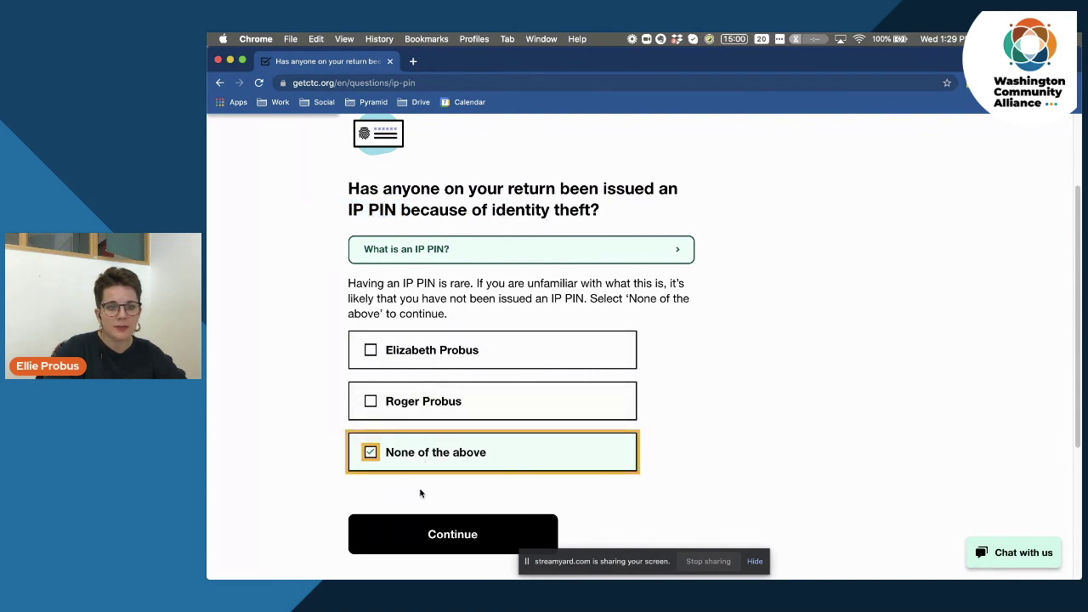
pyautogui.click(474, 536)
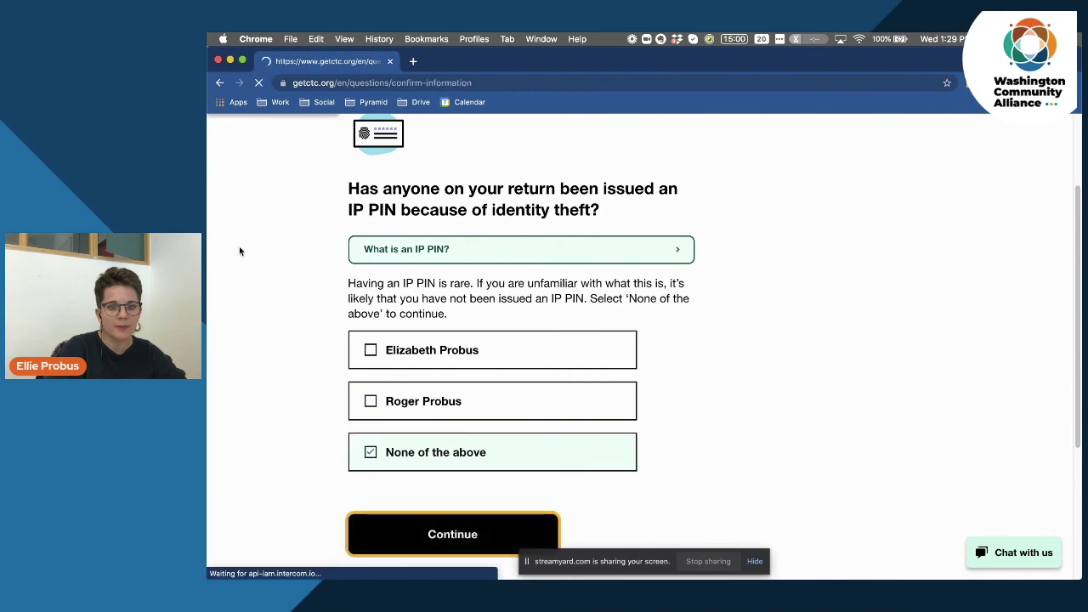
pyautogui.scroll(-4, 301, 308)
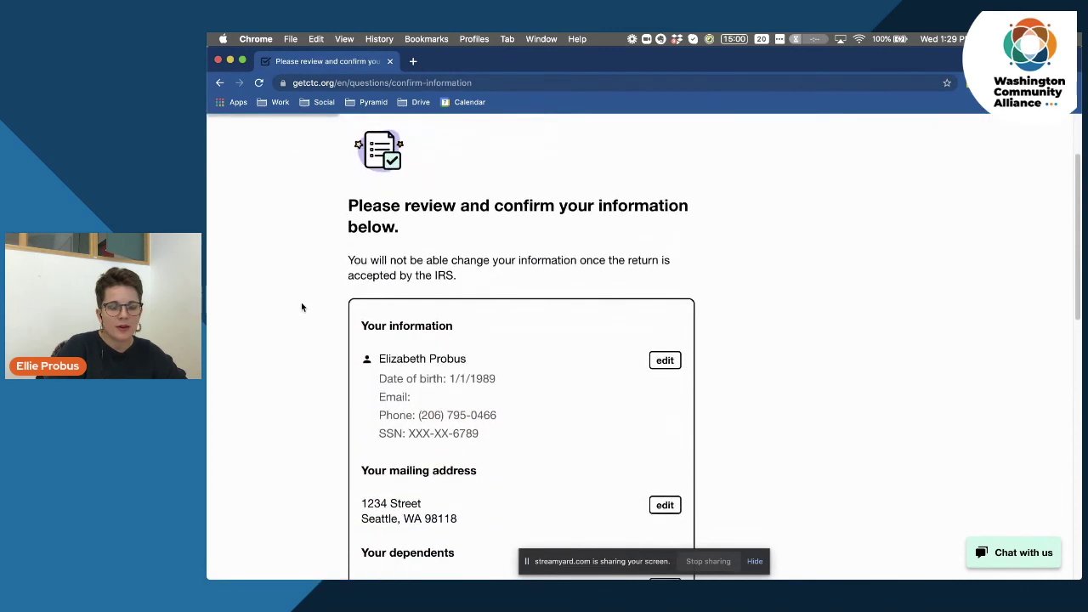
# Scroll through the return summary and type a five-digit PIN into the filer's PIN field.
pyautogui.scroll(-1, 301, 307)
pyautogui.scroll(-3, 303, 306)
pyautogui.scroll(-6, 306, 307)
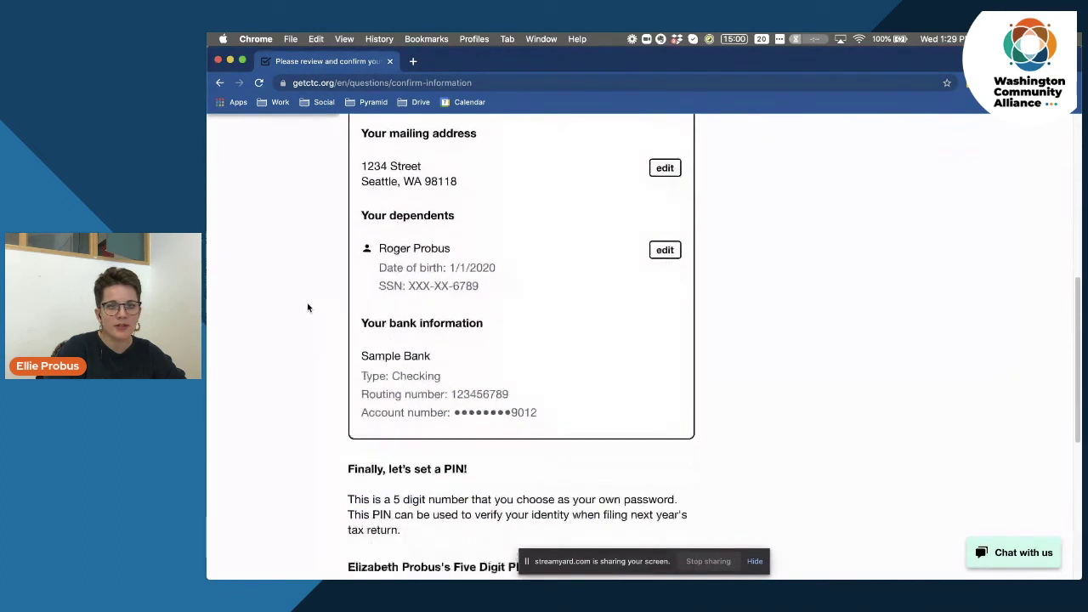
pyautogui.scroll(-3, 311, 309)
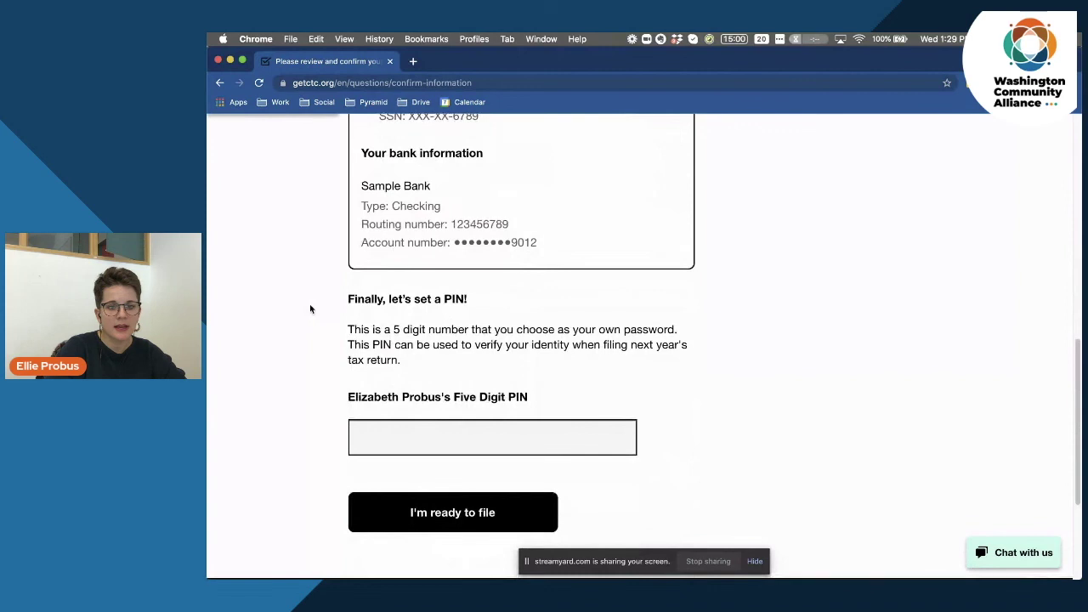
pyautogui.scroll(-5, 311, 310)
pyautogui.click(408, 246)
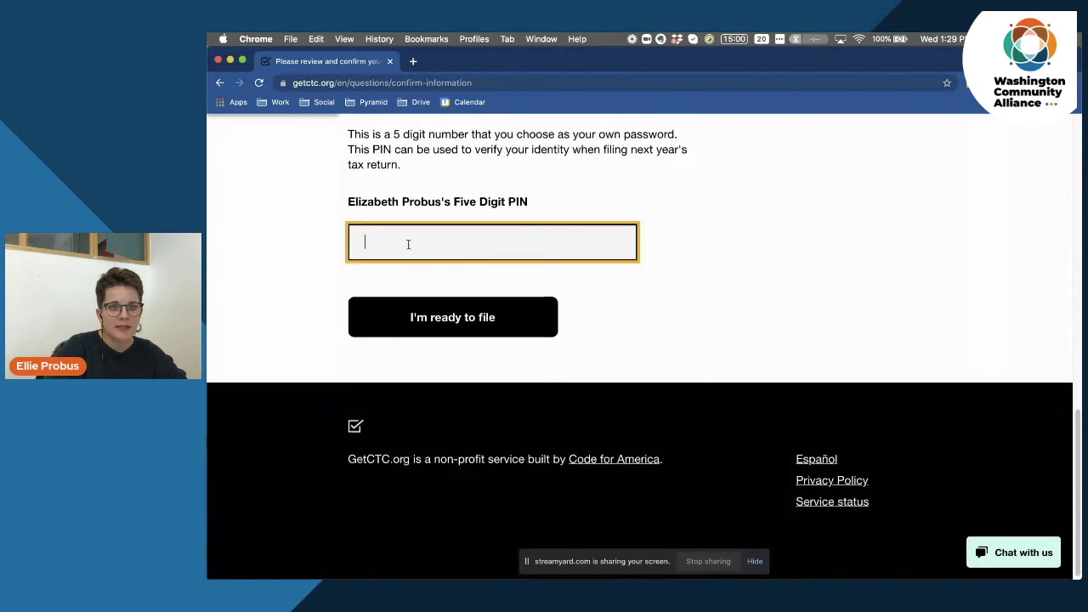
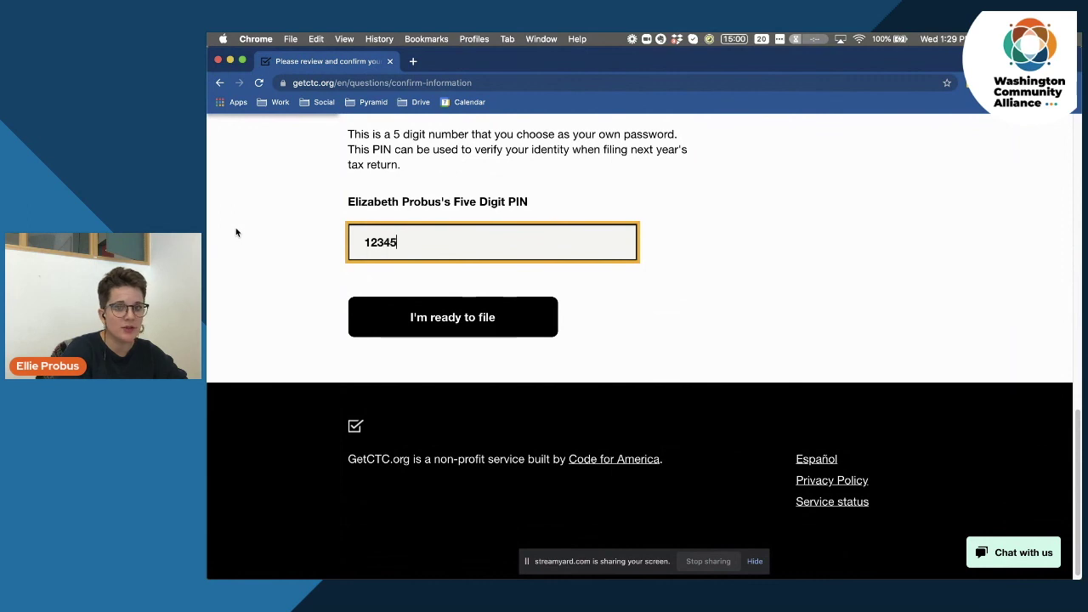